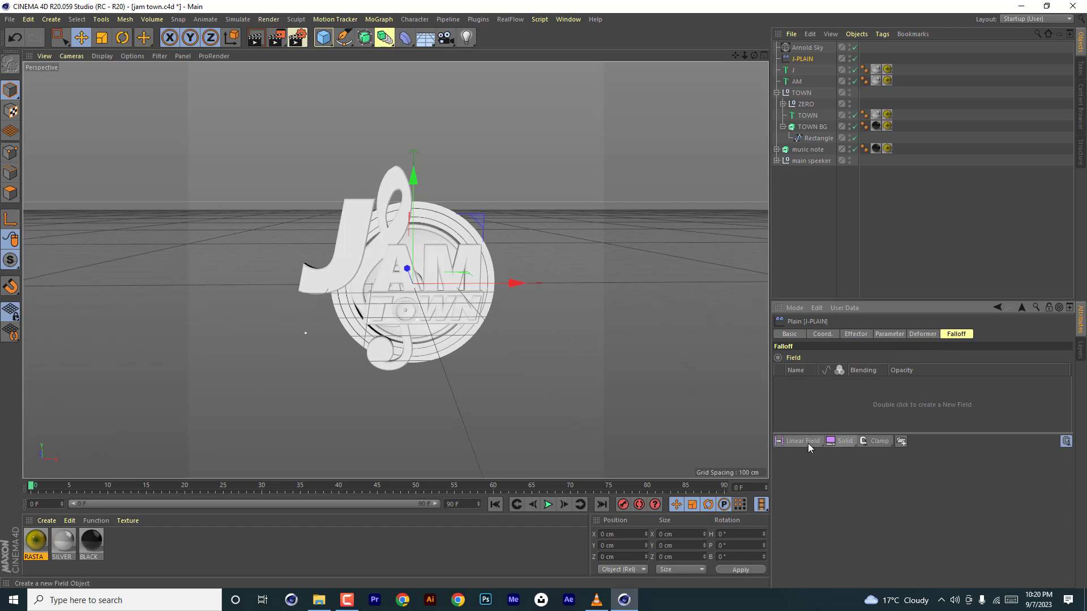
Add a Linear Field to the J-PLAIN effector's falloff and move it beside the J to X about -316 cm
left_click(802, 441)
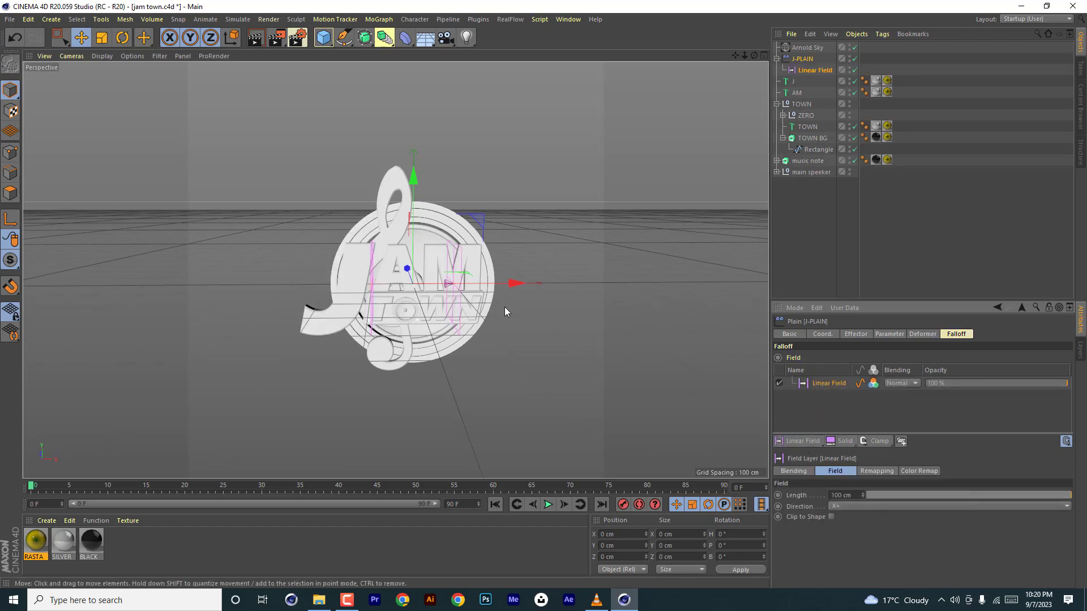
left_click_drag(516, 283, 385, 306)
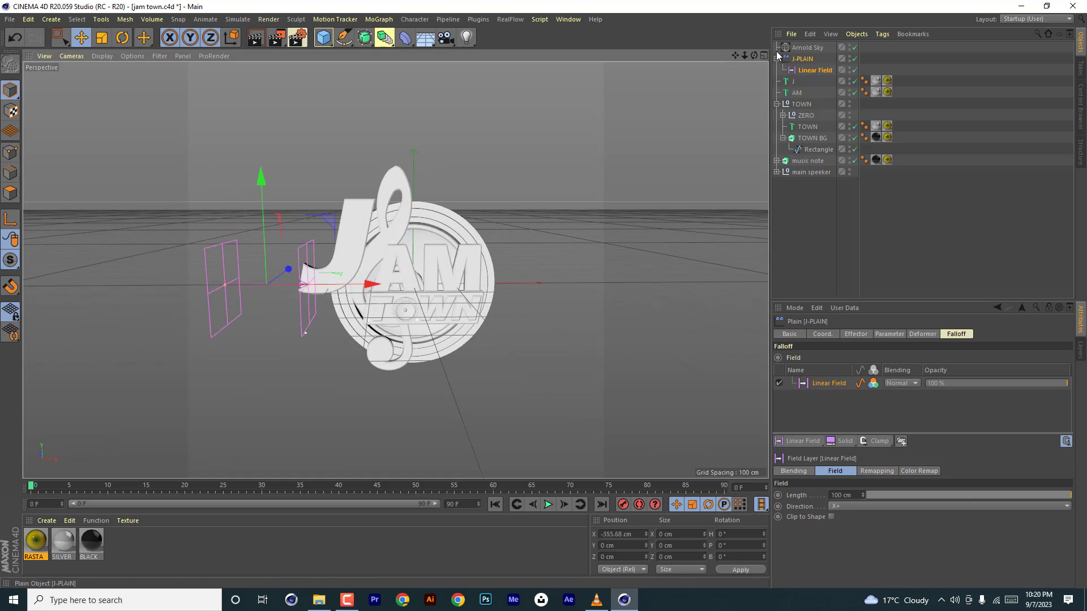
left_click_drag(753, 56, 753, 65)
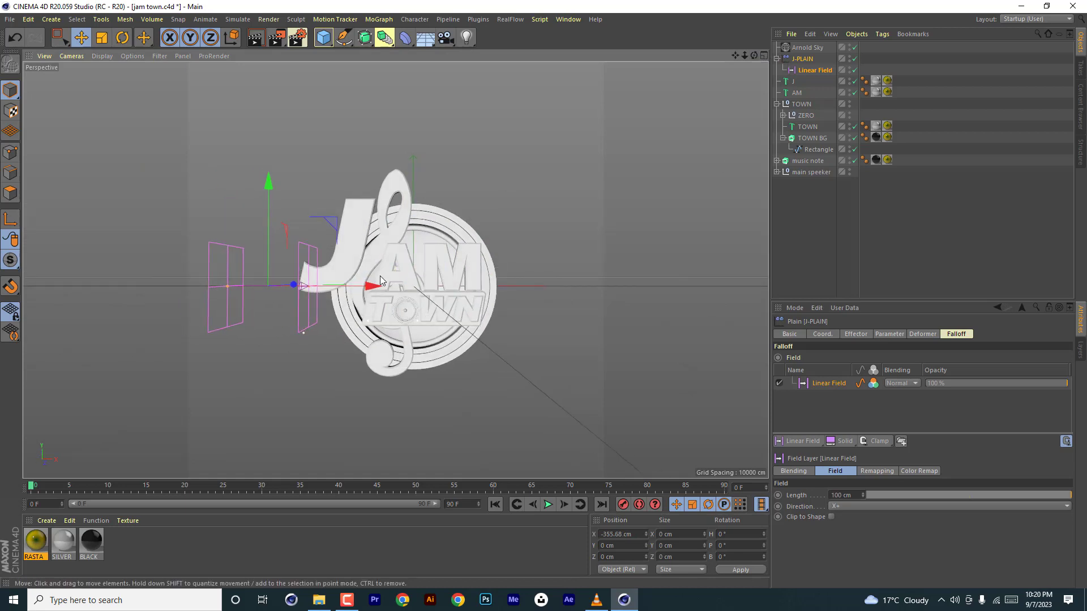
left_click_drag(375, 286, 390, 340)
Keyframe the linear field's X position at frame 0 and at about -7 cm on frame 10, and play the animation back
left_click(814, 70)
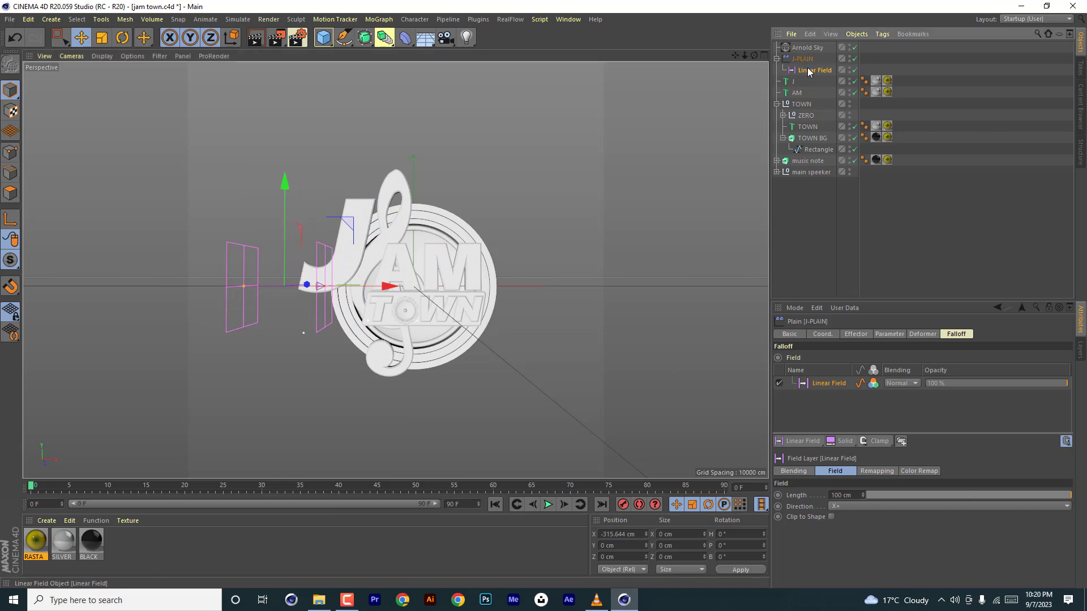
left_click(834, 334)
left_click(778, 358)
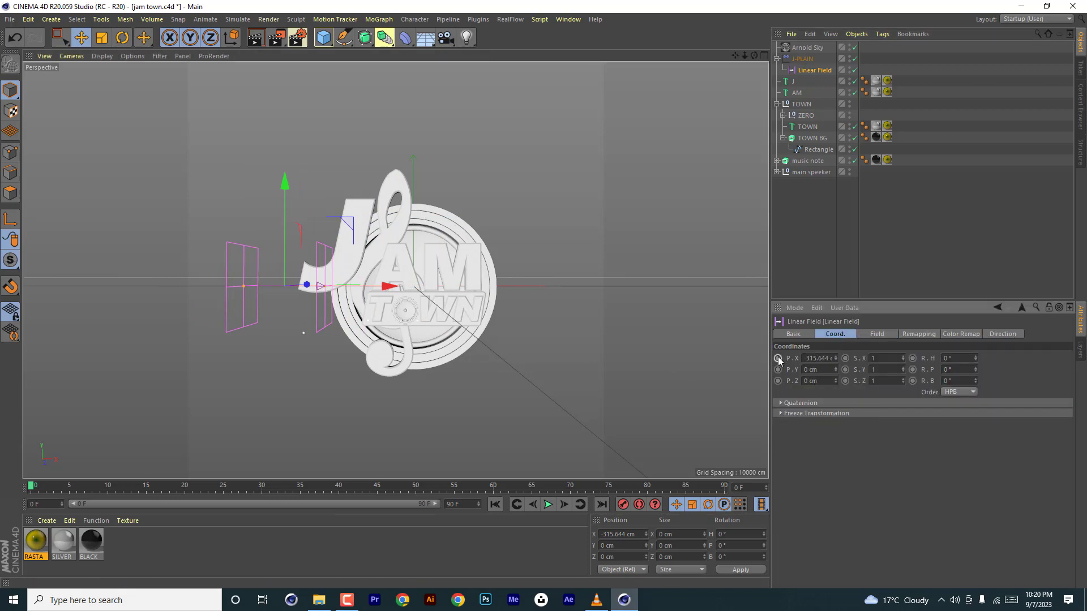
left_click(77, 486)
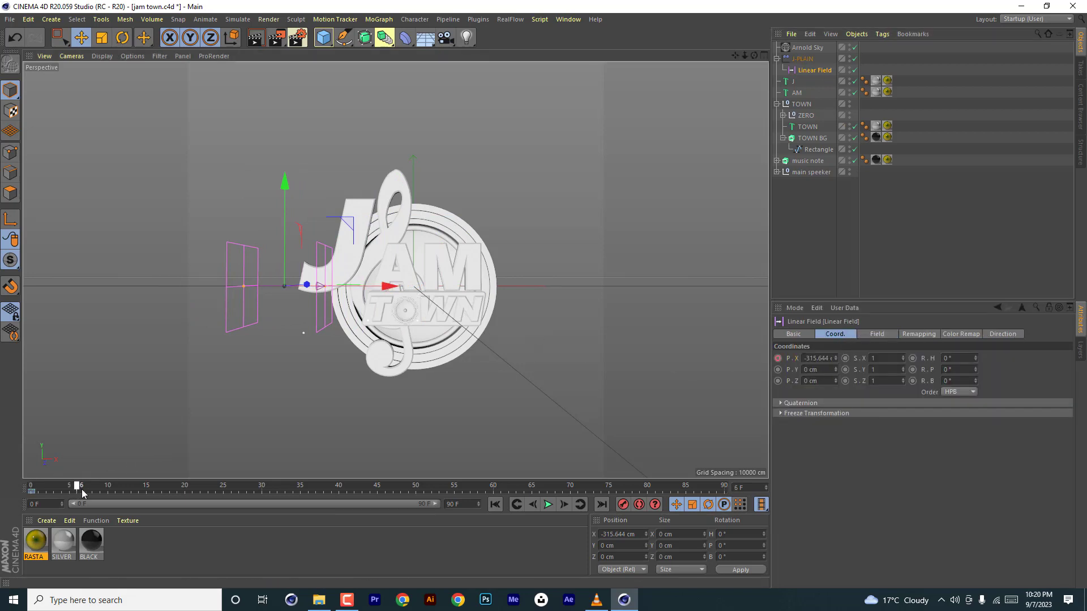
left_click_drag(386, 287, 511, 318)
left_click(777, 358)
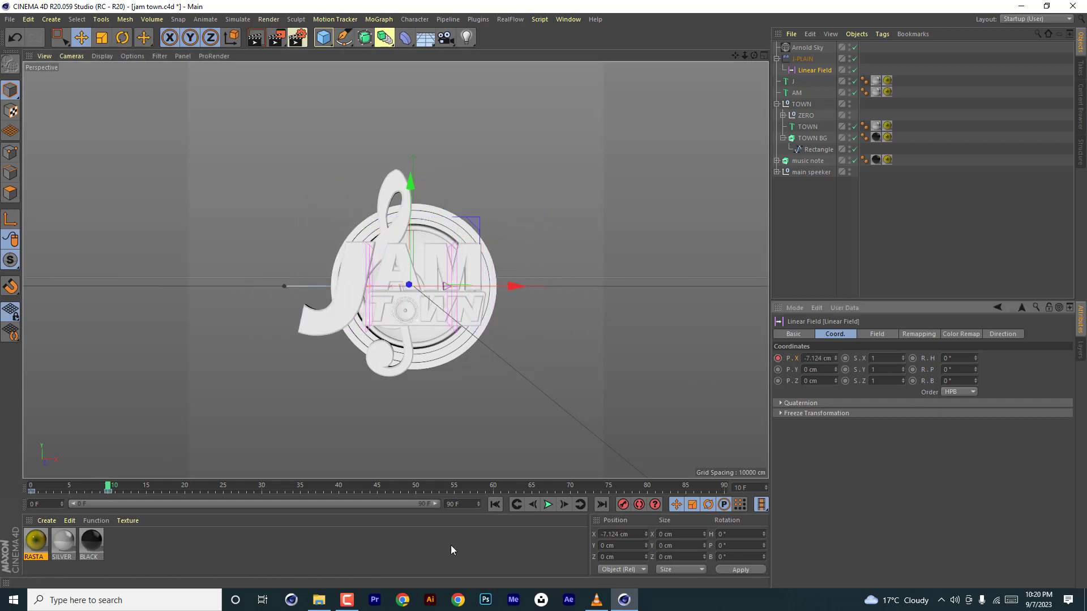
left_click(495, 504)
left_click(548, 504)
left_click(549, 504)
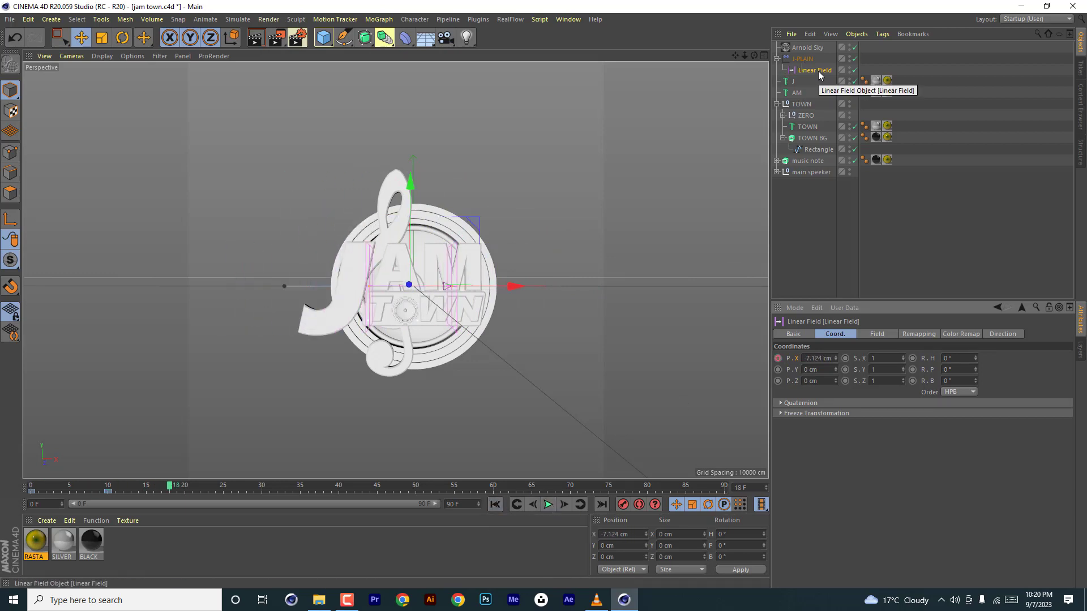
Set the J-PLAIN effector's position offset to 0 cm in Y and -1356 cm in Z, and preview the motion
left_click(814, 70)
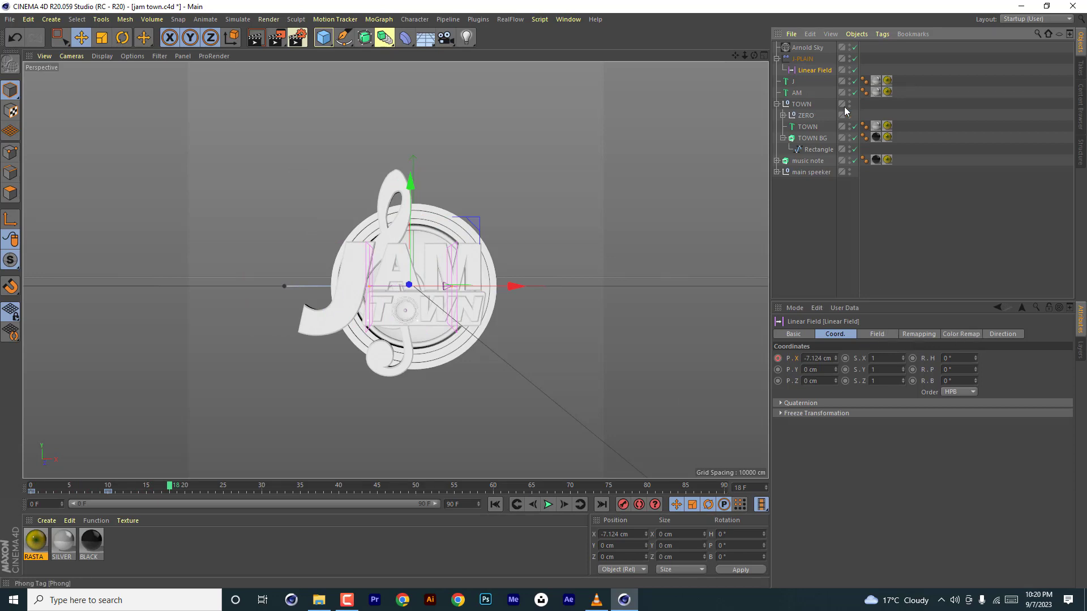
left_click(802, 59)
left_click(892, 334)
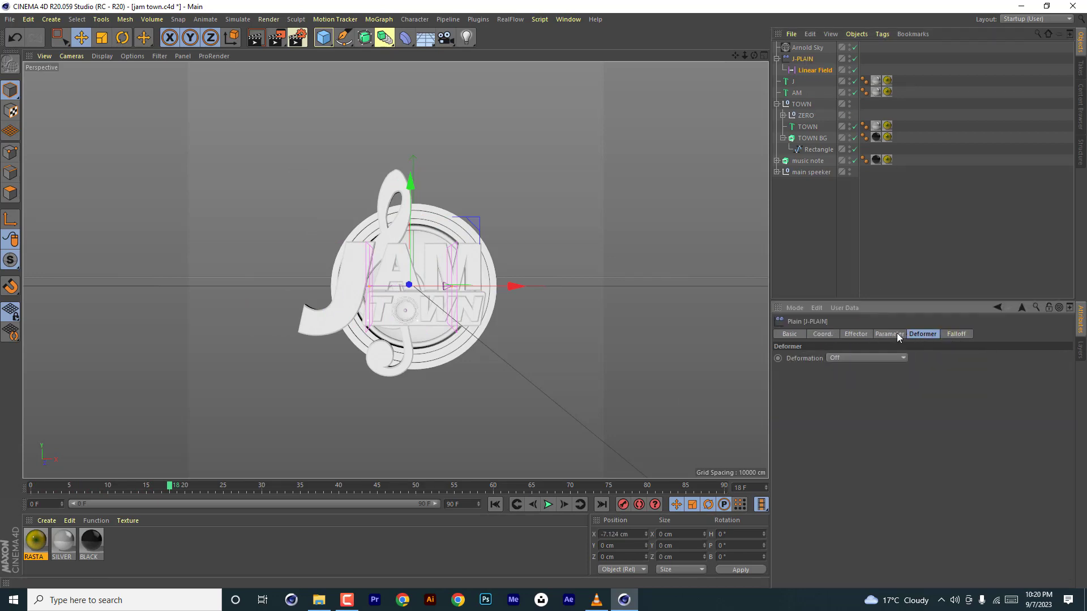
left_click(829, 400)
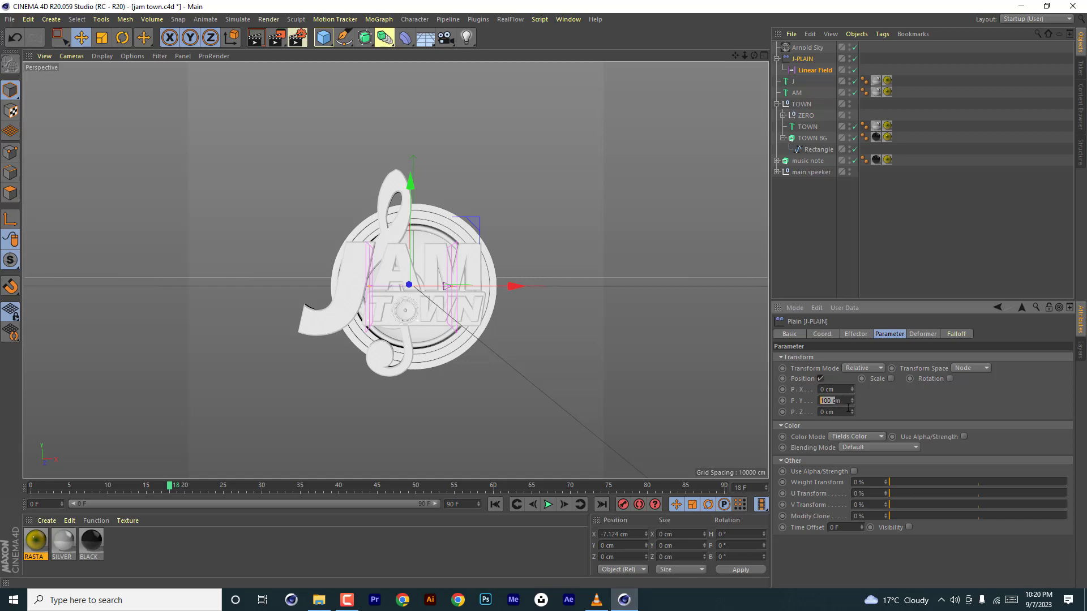
left_click_drag(852, 412, 871, 412)
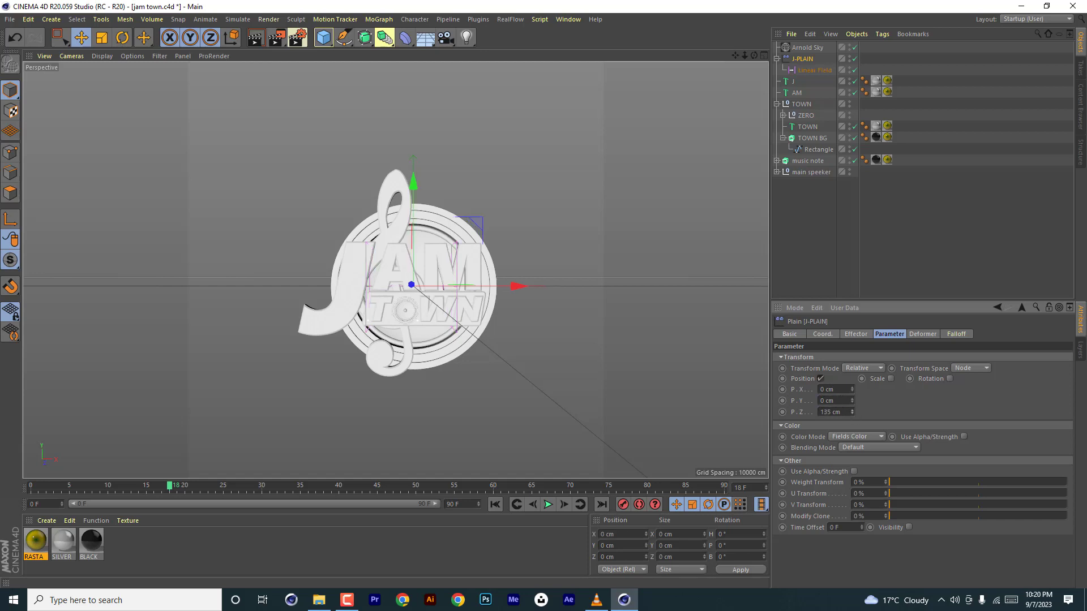
left_click_drag(169, 487, 61, 491)
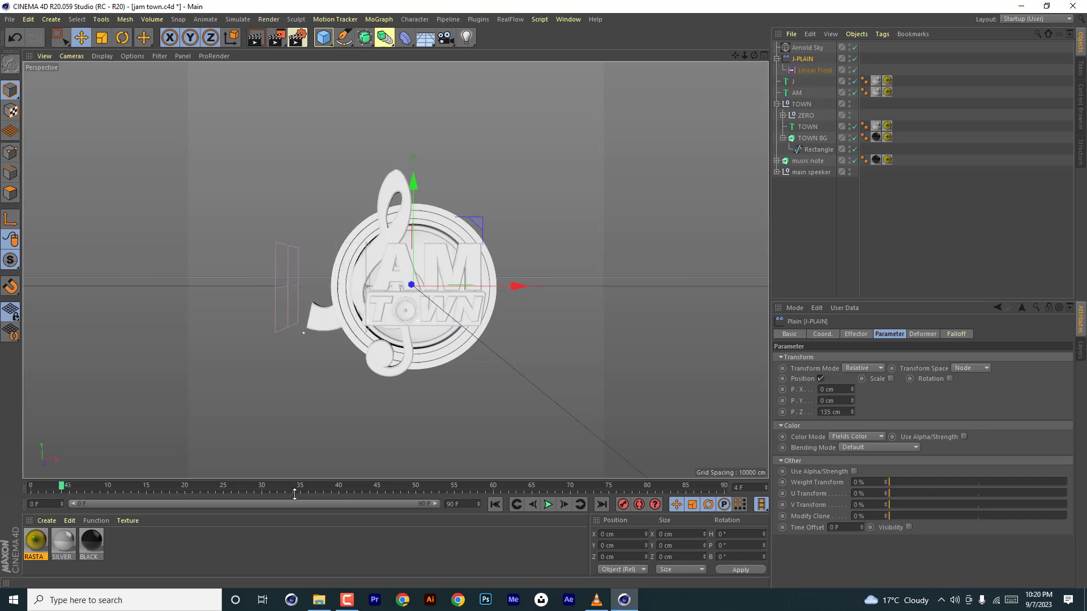
mouse_move(852, 412)
left_mouse_down()
mouse_move(852, 495)
mouse_move(849, 409)
left_mouse_up()
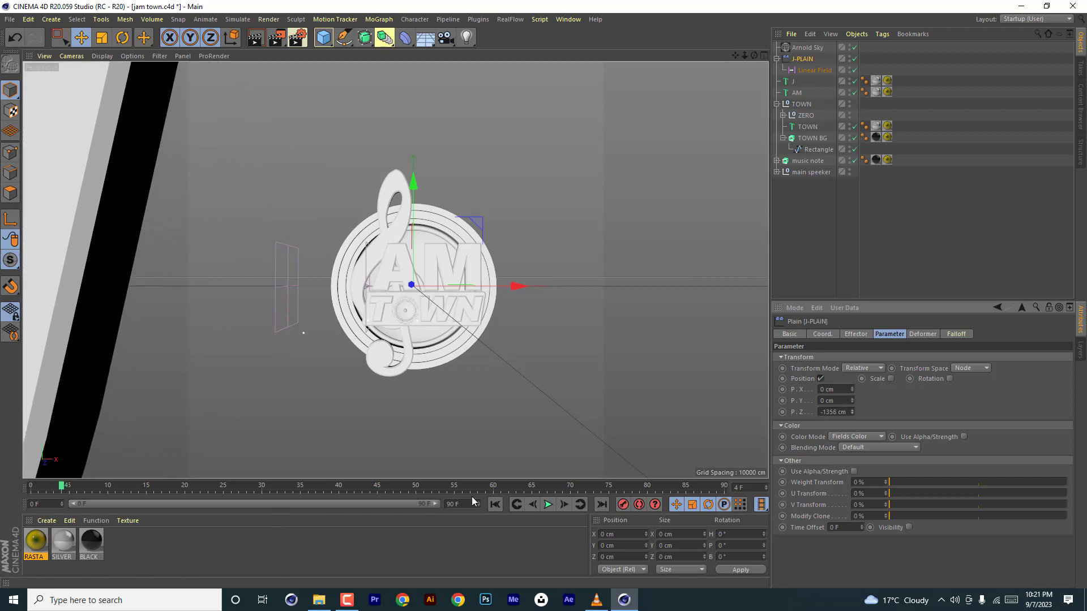
left_click(547, 504)
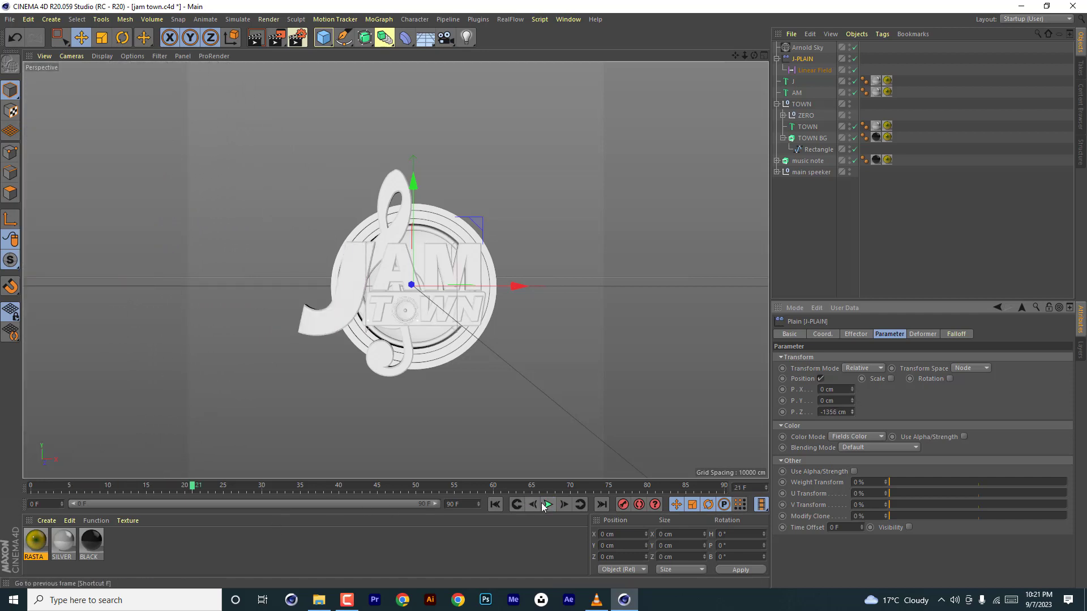
Enable rotation on the J-PLAIN effector and set its heading to -180°, keeping pitch at 0°
left_click(949, 378)
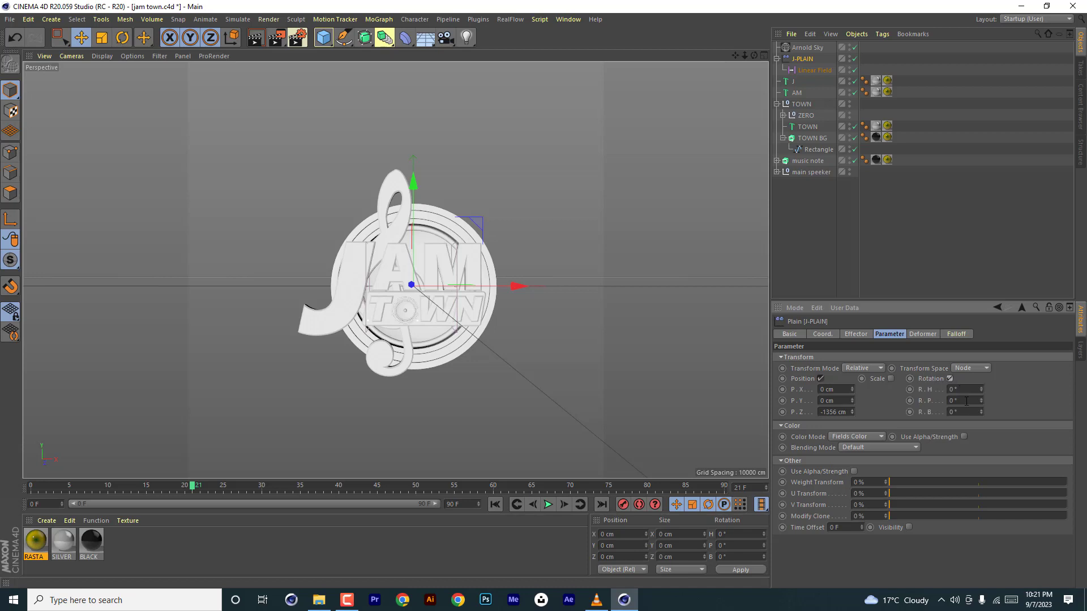
left_click_drag(194, 493, 68, 484)
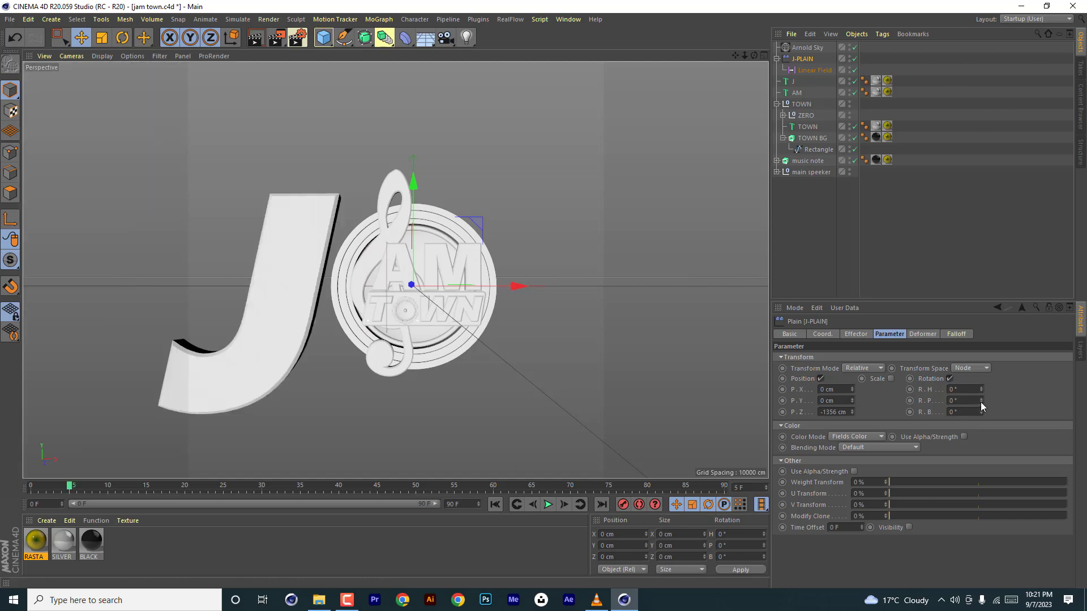
mouse_move(981, 403)
left_mouse_down()
mouse_move(996, 404)
mouse_move(985, 410)
mouse_move(990, 389)
left_mouse_up()
type("0")
left_click(965, 389)
key("Return")
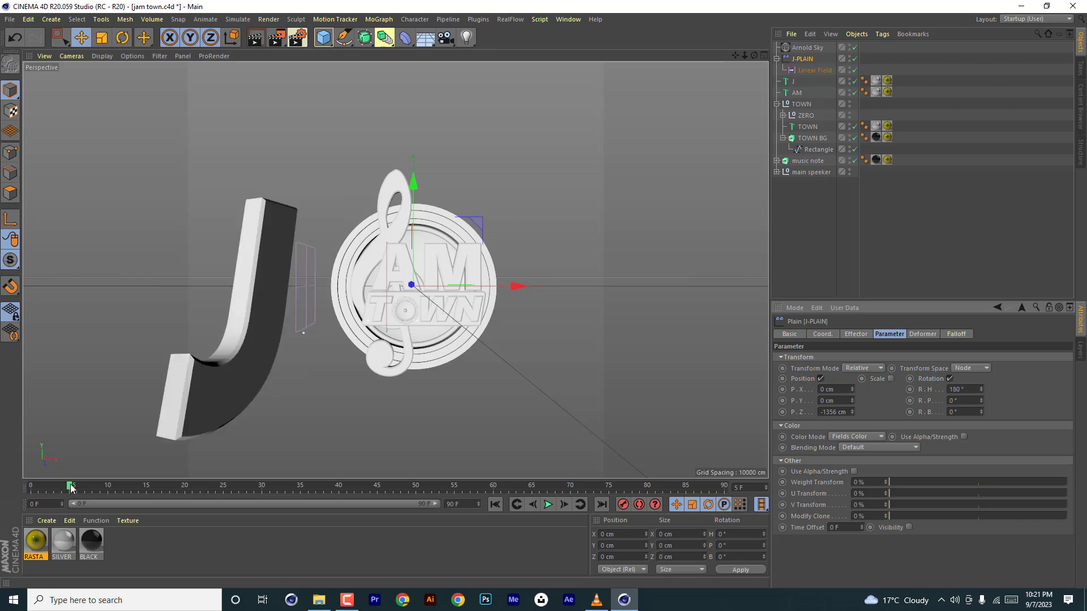
mouse_move(70, 488)
left_mouse_down()
mouse_move(37, 488)
mouse_move(92, 489)
mouse_move(65, 489)
left_mouse_up()
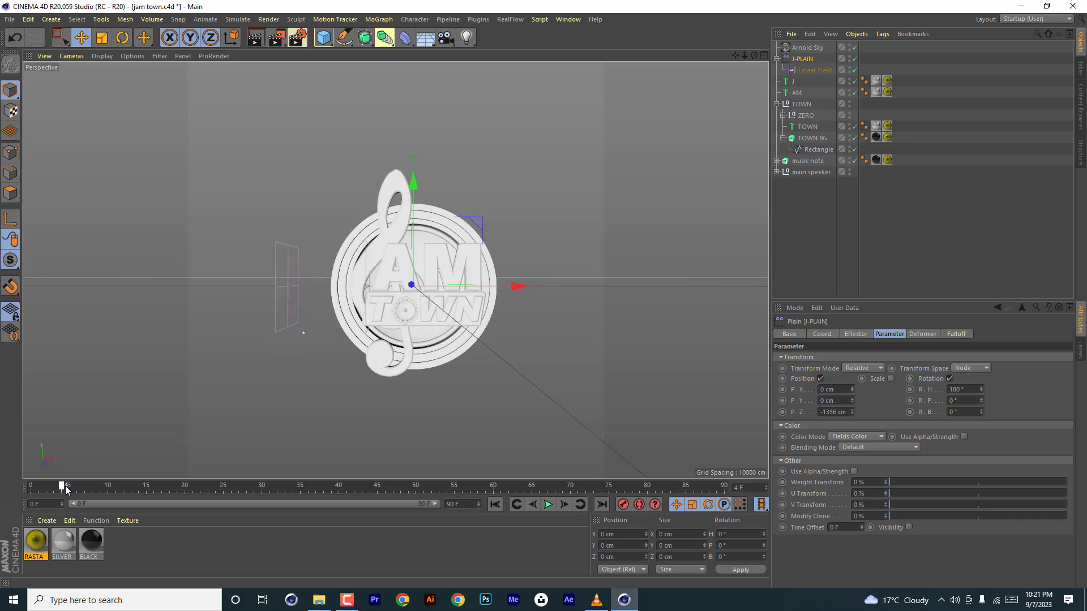
left_click(950, 390)
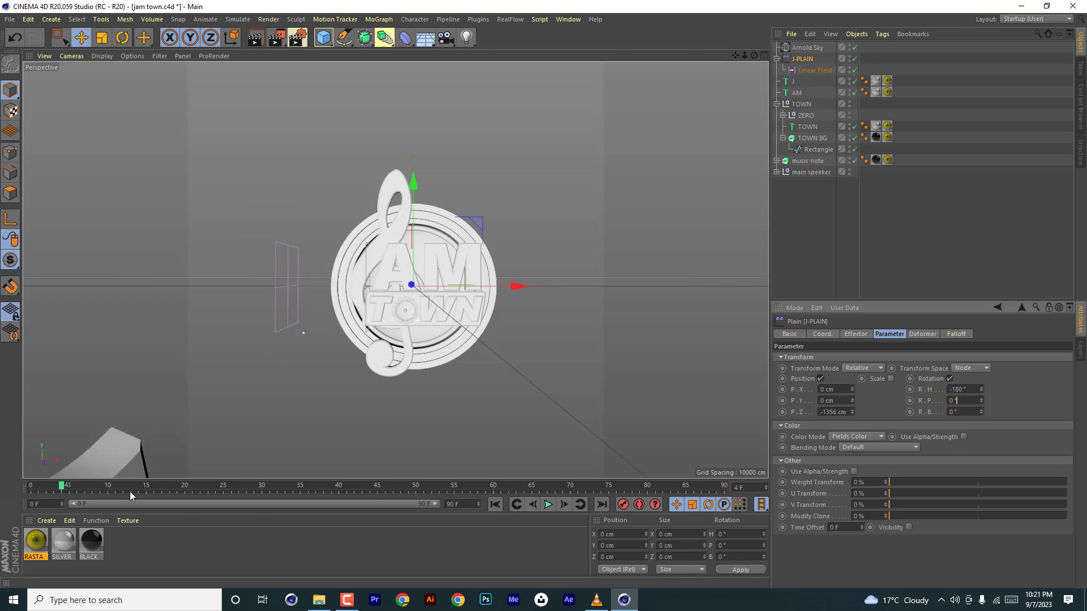
Play the J's fly-in animation back from near the start of the timeline
left_click_drag(67, 490, 37, 488)
key("F8")
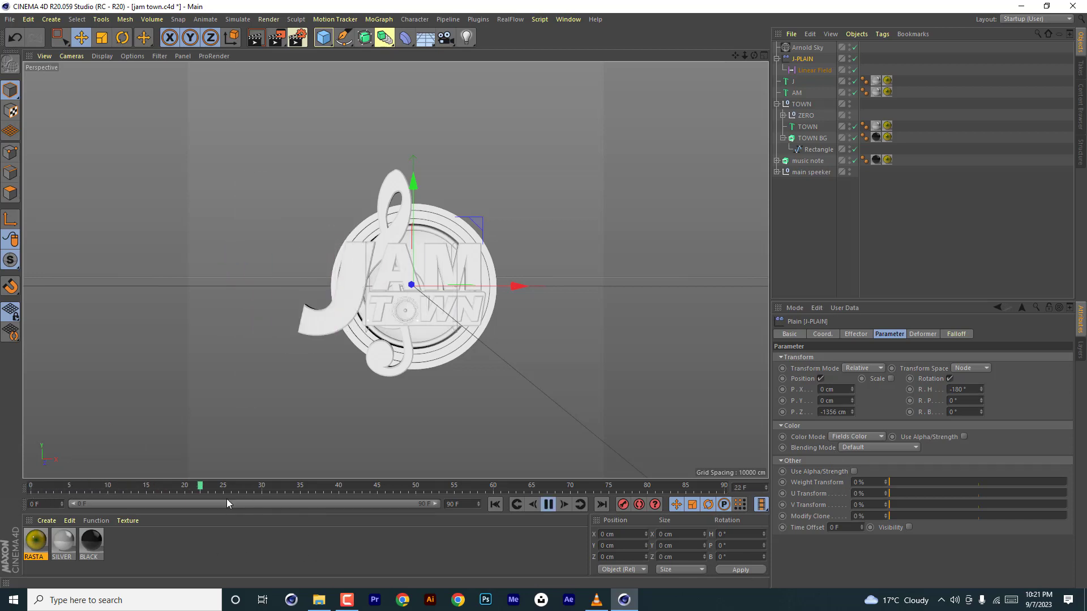
left_click(208, 488)
left_click_drag(207, 488, 192, 486)
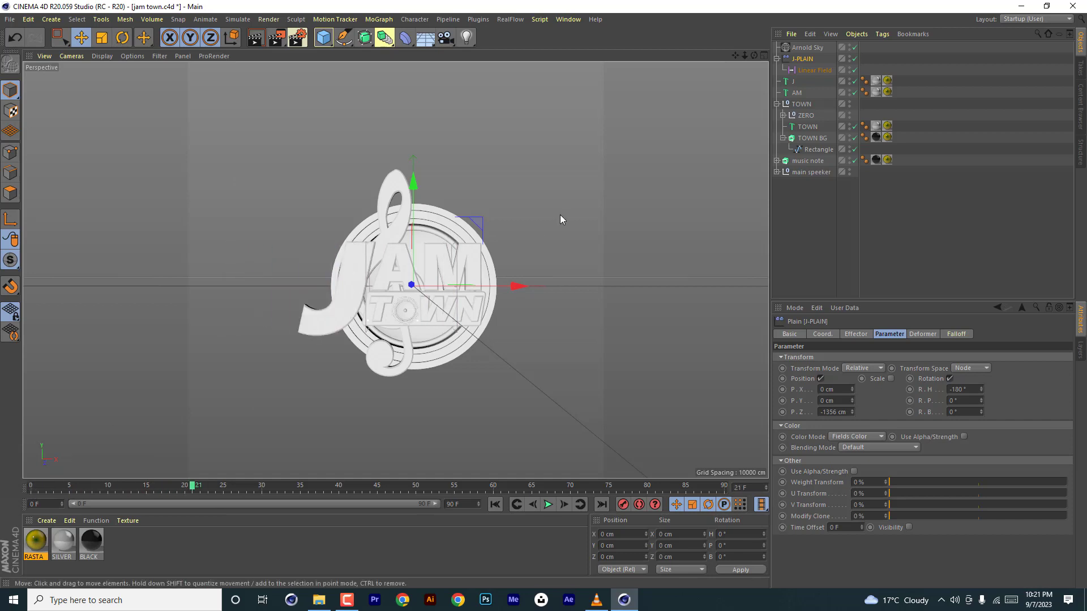
Duplicate the J-PLAIN effector and rename the copy AM-PLAIN
left_click(777, 58)
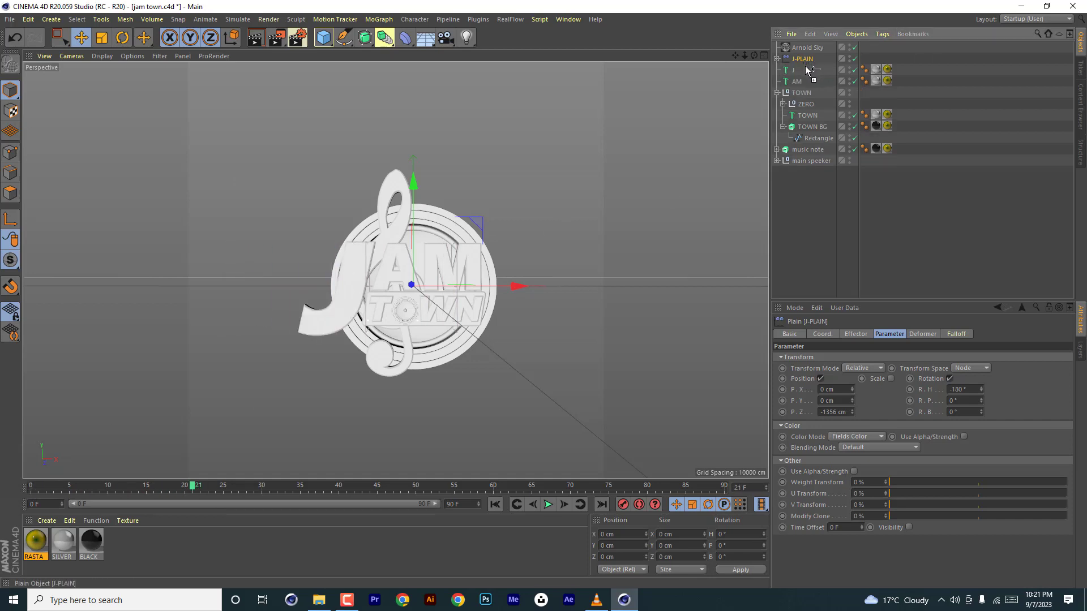
left_click_drag(803, 72, 800, 70, "ctrl")
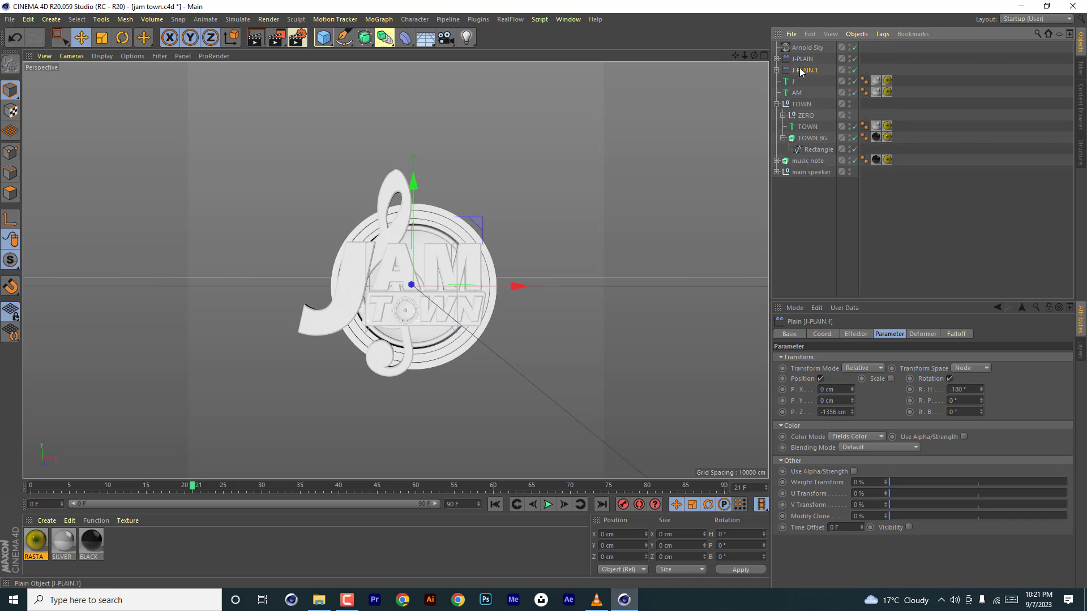
double_click(800, 70)
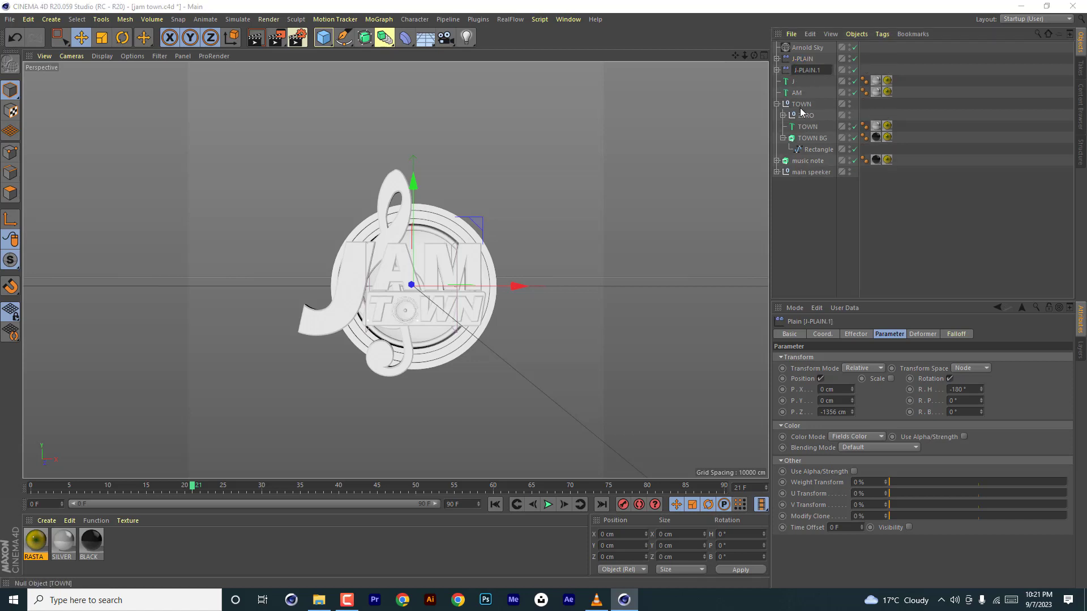
key("Home")
key("Delete")
type("A")
key("Right")
key("BackSpace")
key("BackSpace")
key("Return")
Place AM-PLAIN above the AM text and add it to that text's letter effects
left_click_drag(801, 89, 871, 374)
left_click(799, 93)
left_click(792, 70)
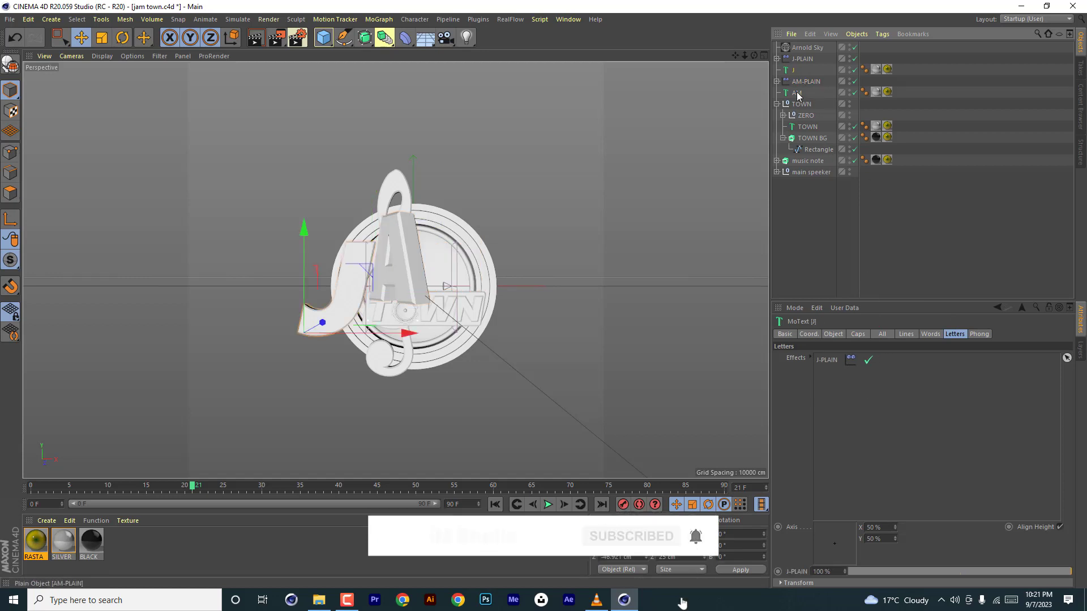
Shift both position keyframes of AM-PLAIN's linear field to frames 3 and 13, and scrub through the motion
left_click(805, 83)
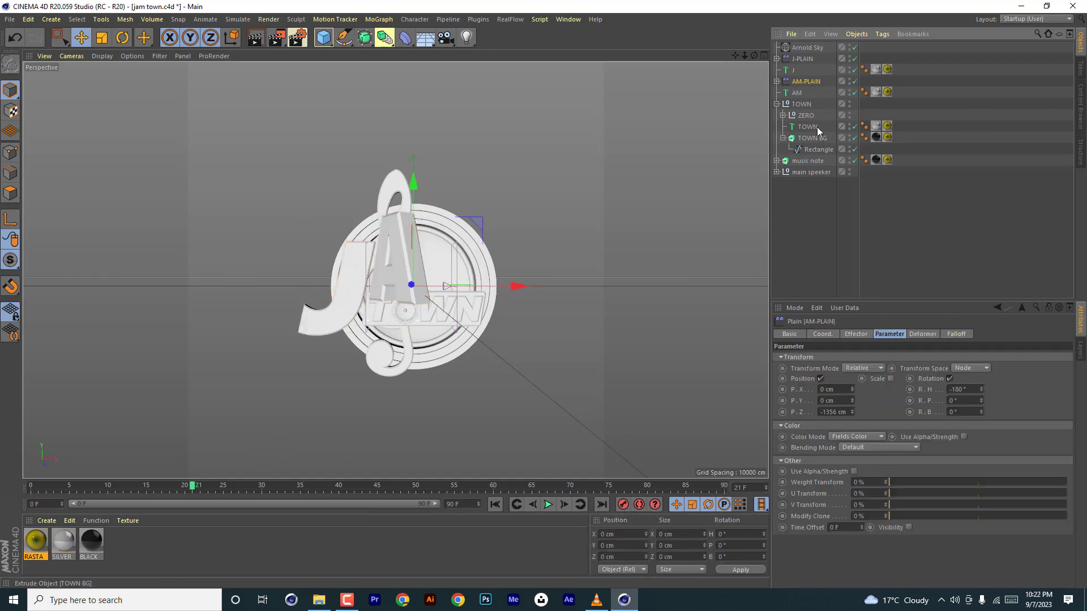
left_click(777, 81)
left_click(810, 93)
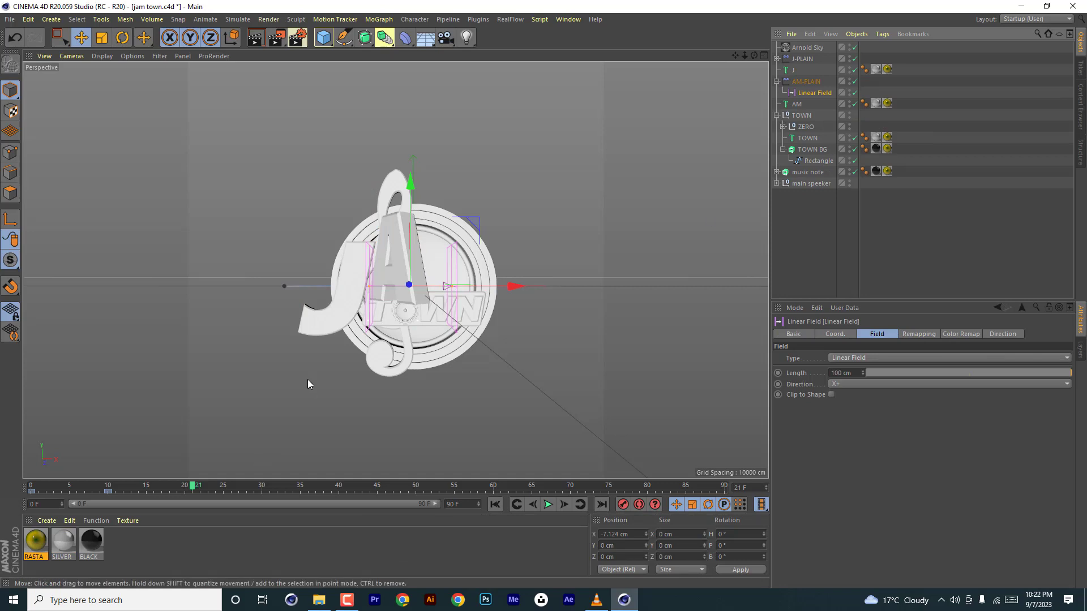
left_click_drag(136, 492, 39, 492)
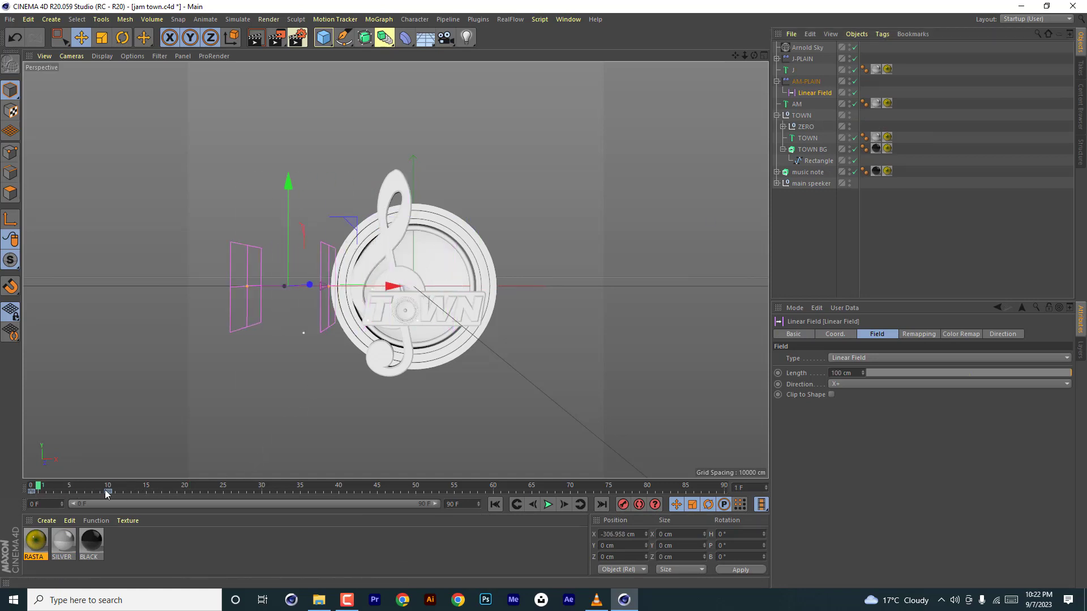
left_click_drag(117, 494, 22, 496)
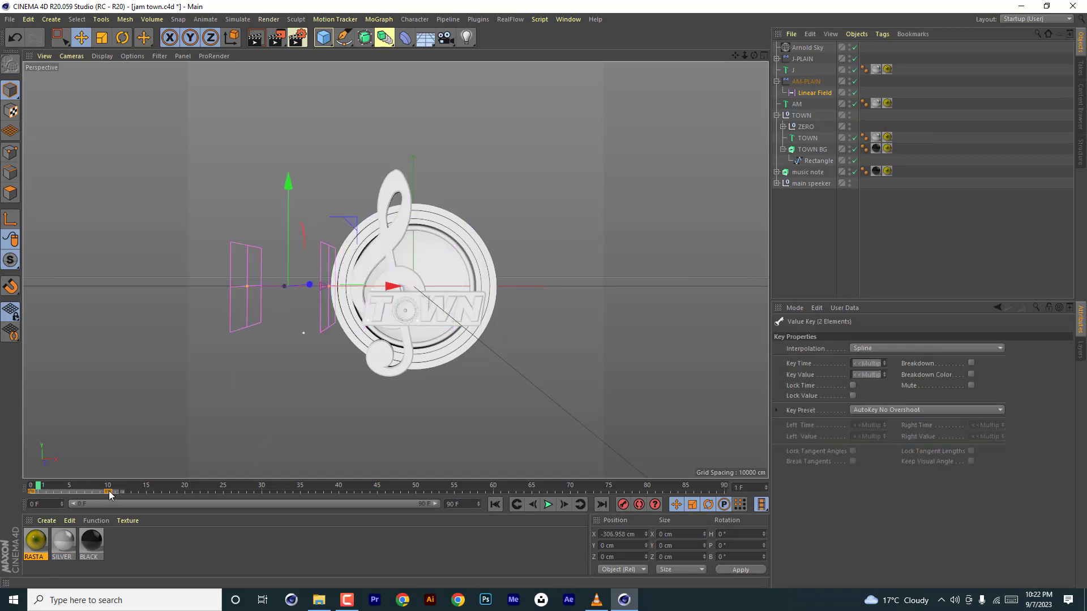
left_click_drag(109, 495, 163, 495)
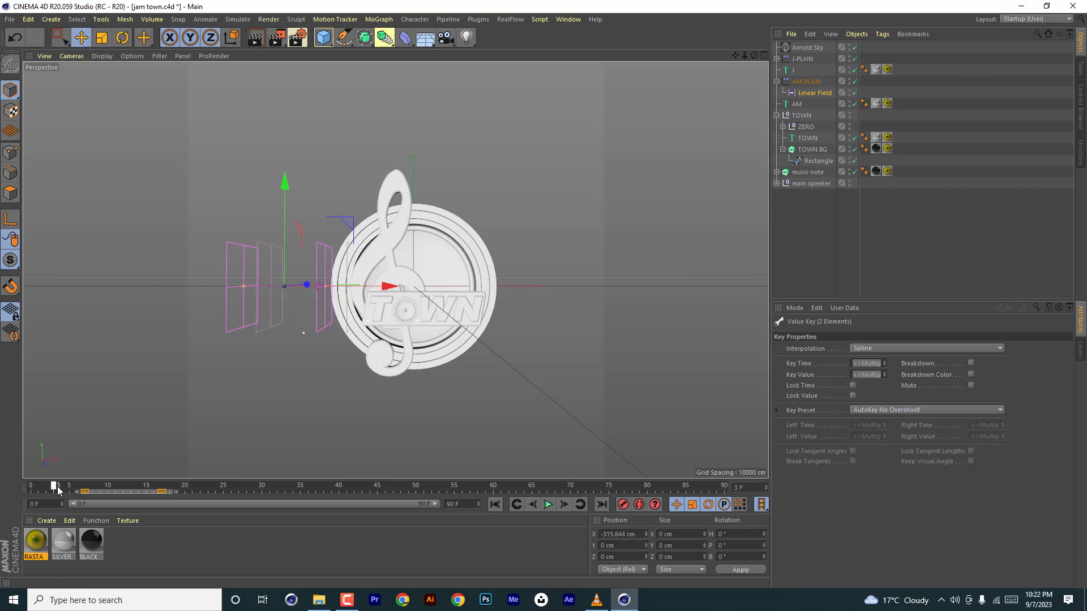
left_click_drag(57, 490, 154, 498)
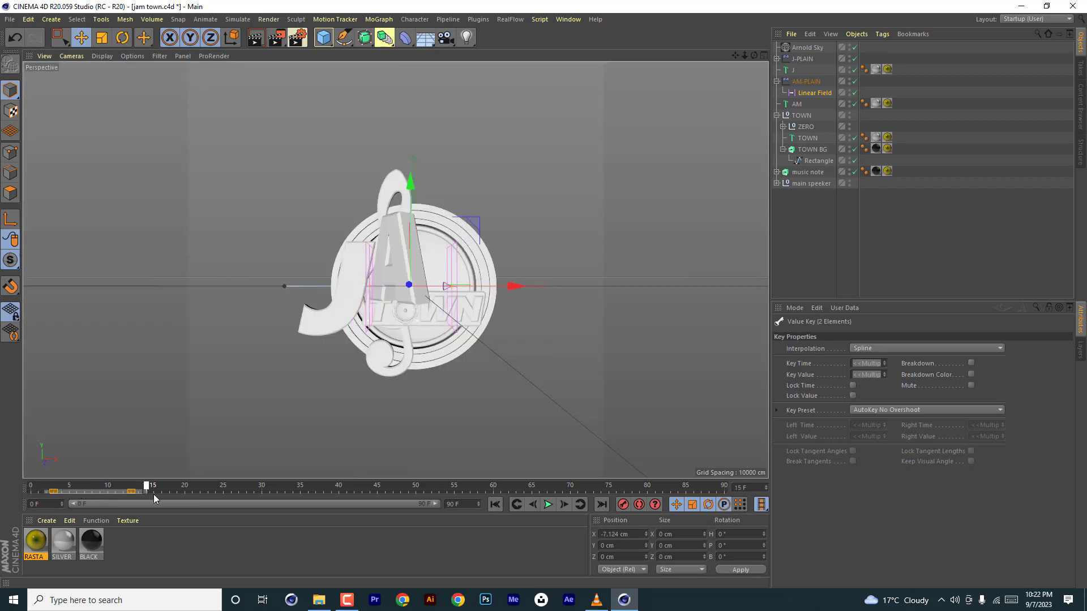
At frame 13, set the X position of AM-PLAIN's linear field to 311.876 cm and play the animation
left_click(516, 504)
left_click(226, 490)
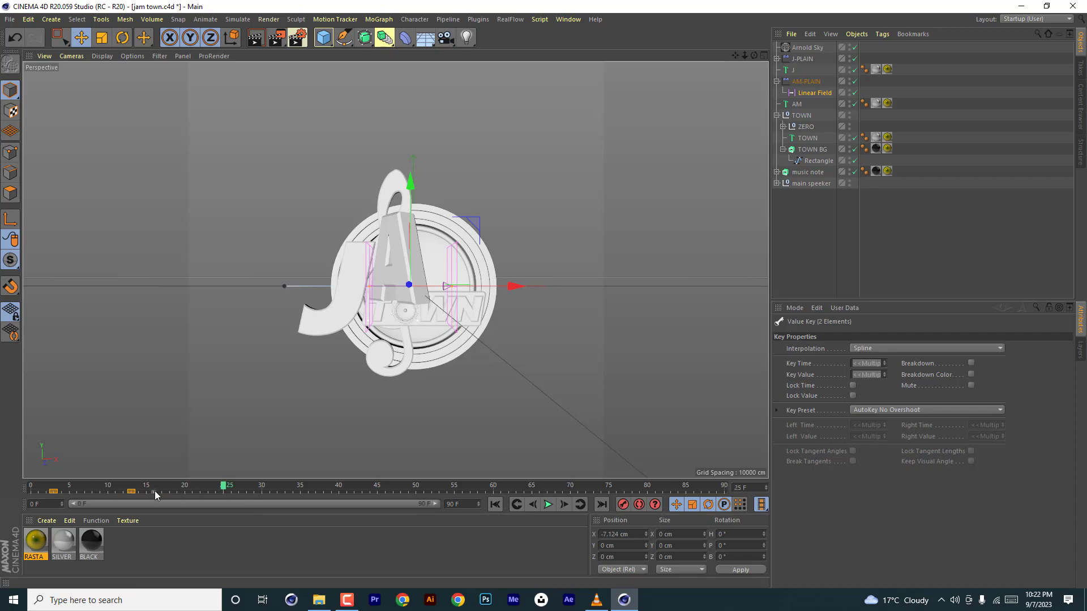
left_click(516, 504)
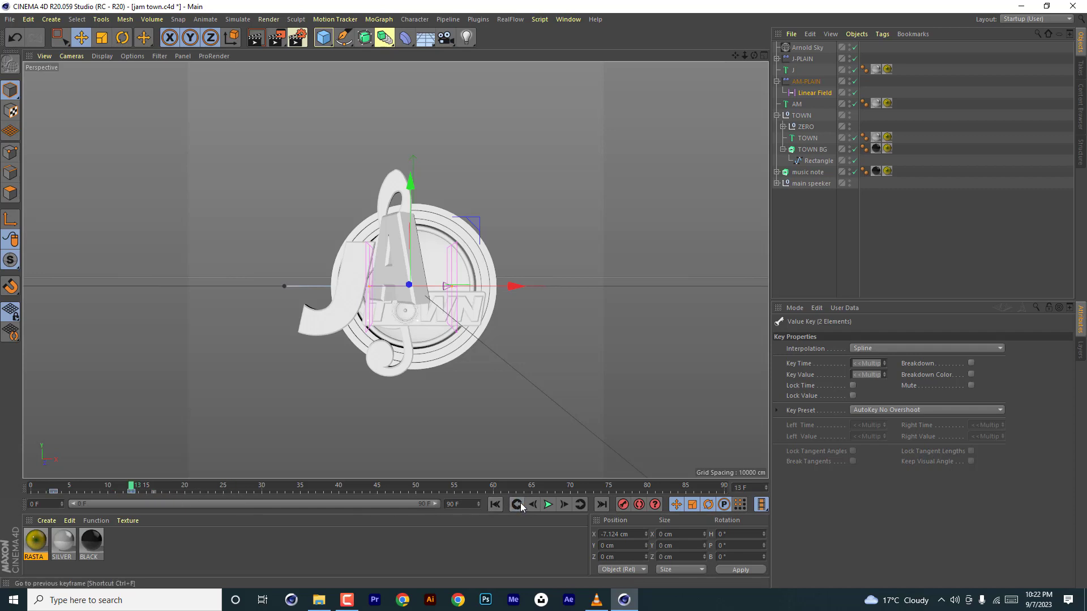
left_click(815, 94)
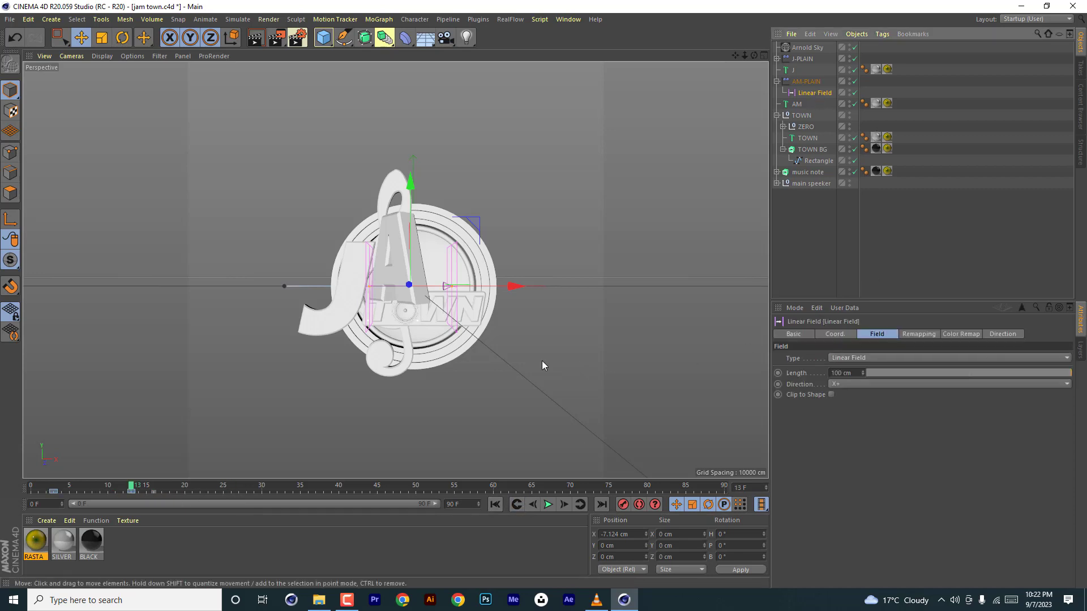
left_click(835, 335)
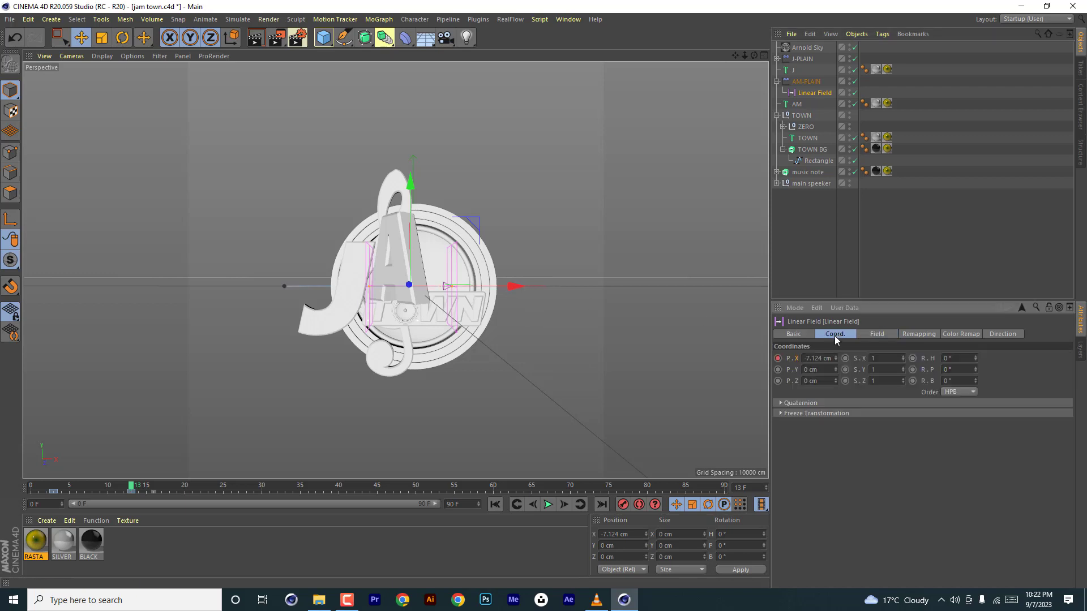
left_click_drag(835, 360, 920, 360)
left_click(548, 504)
Duplicate AM-PLAIN as TOWN-PLAIN above the TOWN text and add it to that text's letter effects
left_click(776, 81)
left_click_drag(806, 81, 804, 121, "ctrl")
key("Return")
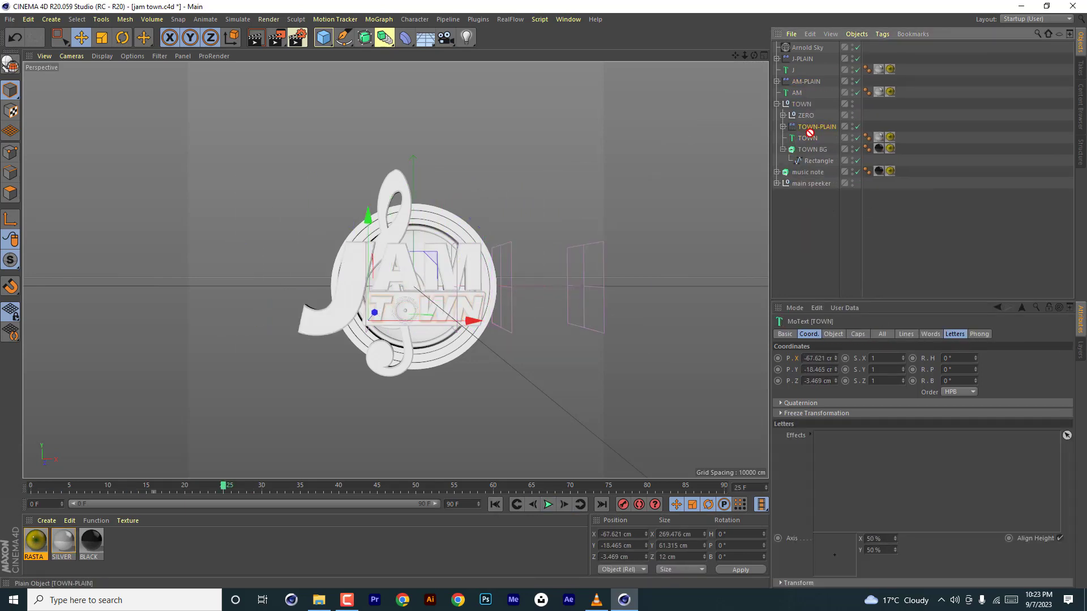
Shift both position keyframes of TOWN-PLAIN's linear field to frames 10 and 20
left_click(49, 488)
left_click_drag(50, 488, 184, 488)
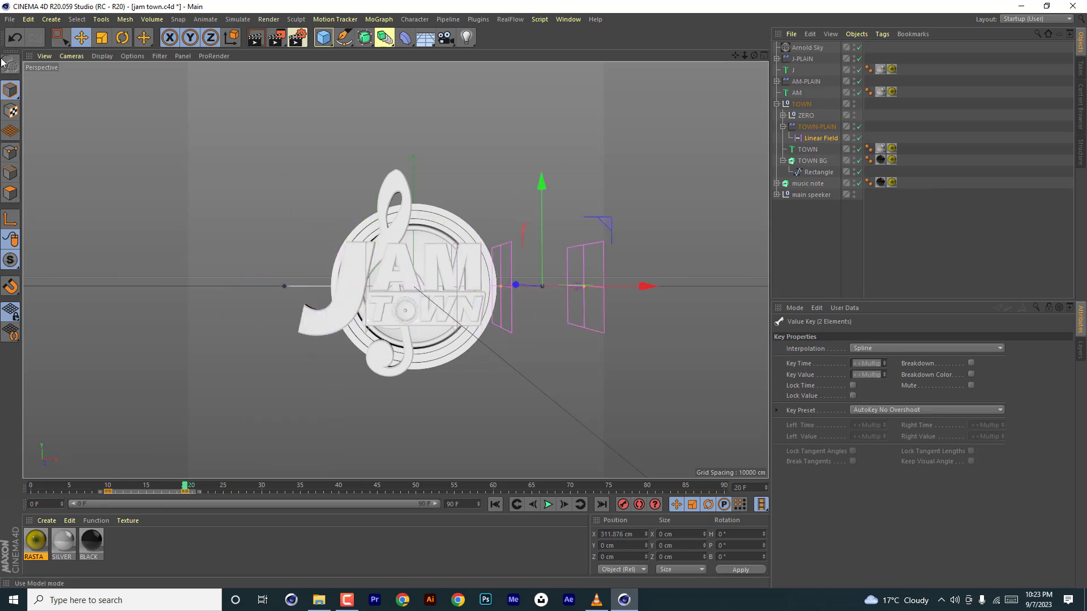
Add a MoGraph Fracture object and place it directly above TOWN BG inside the TOWN group
left_click(815, 162)
left_click(783, 161)
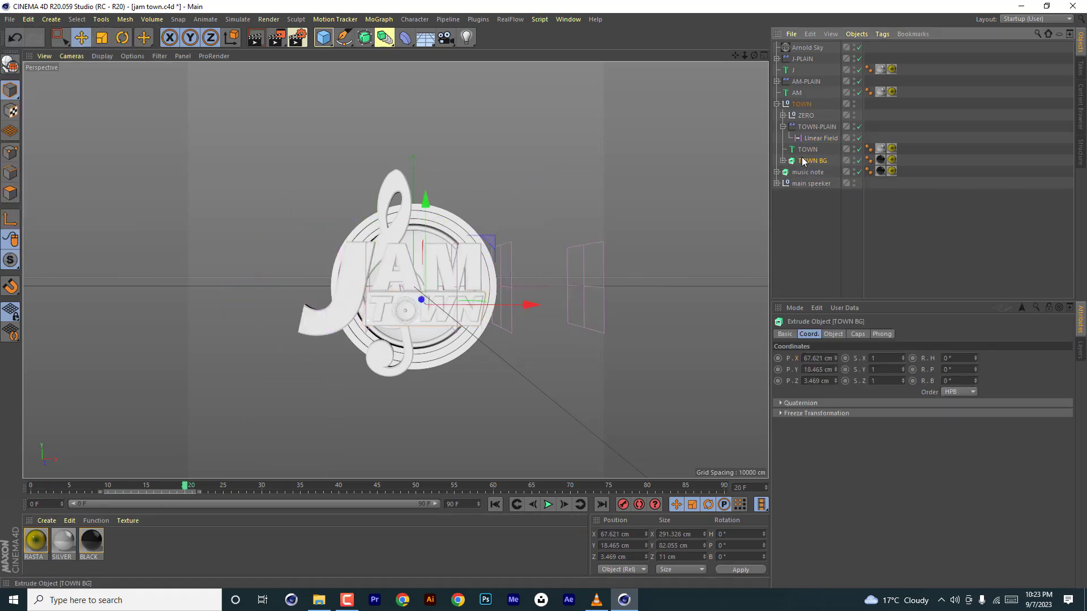
left_click(342, 21)
mouse_move(379, 20)
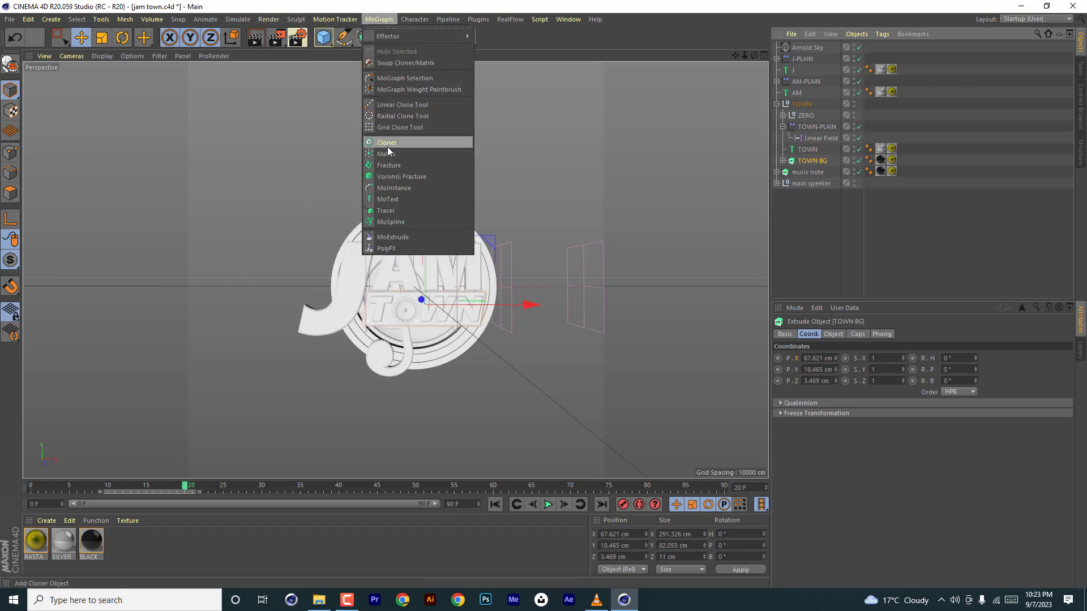
left_click(385, 166)
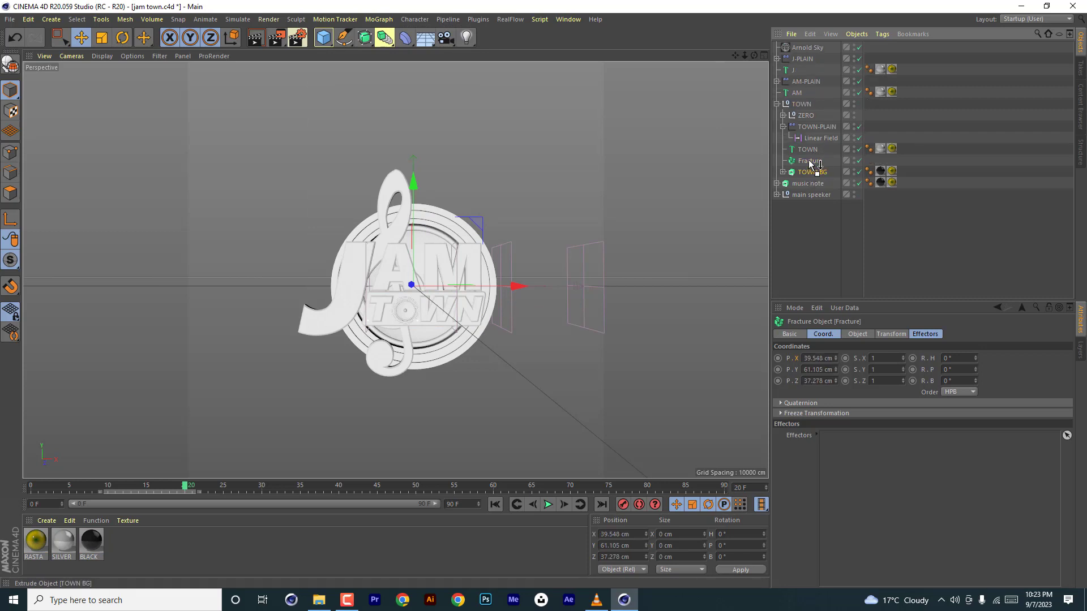
left_click_drag(810, 164, 810, 158)
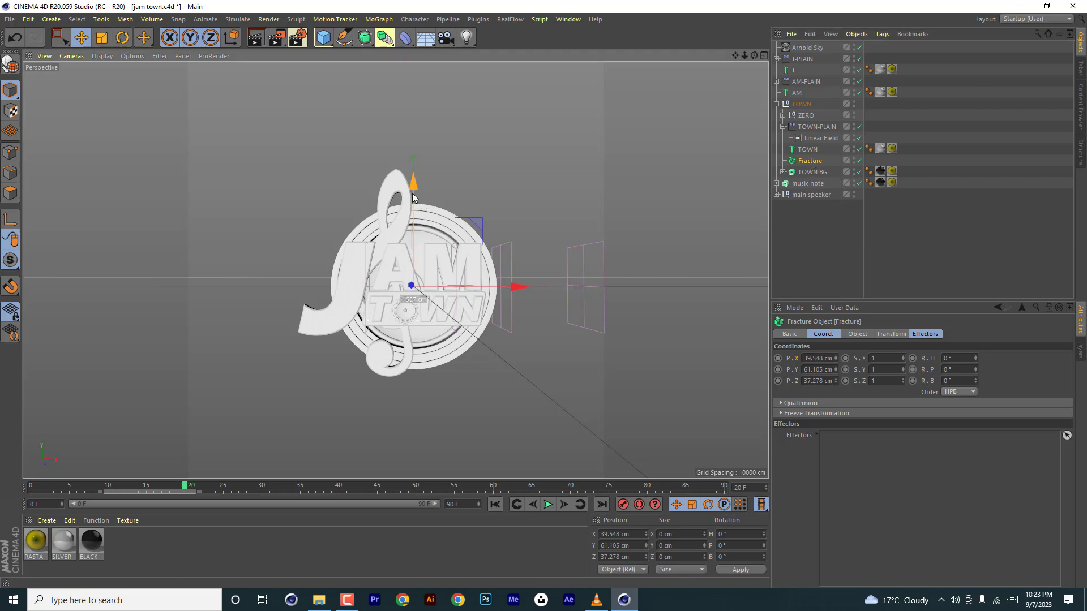
Lower the Fracture object to about -9.5 cm in Y and nest the TOWN BG extrude inside it
left_click_drag(414, 187, 416, 226)
left_click_drag(808, 171, 809, 163)
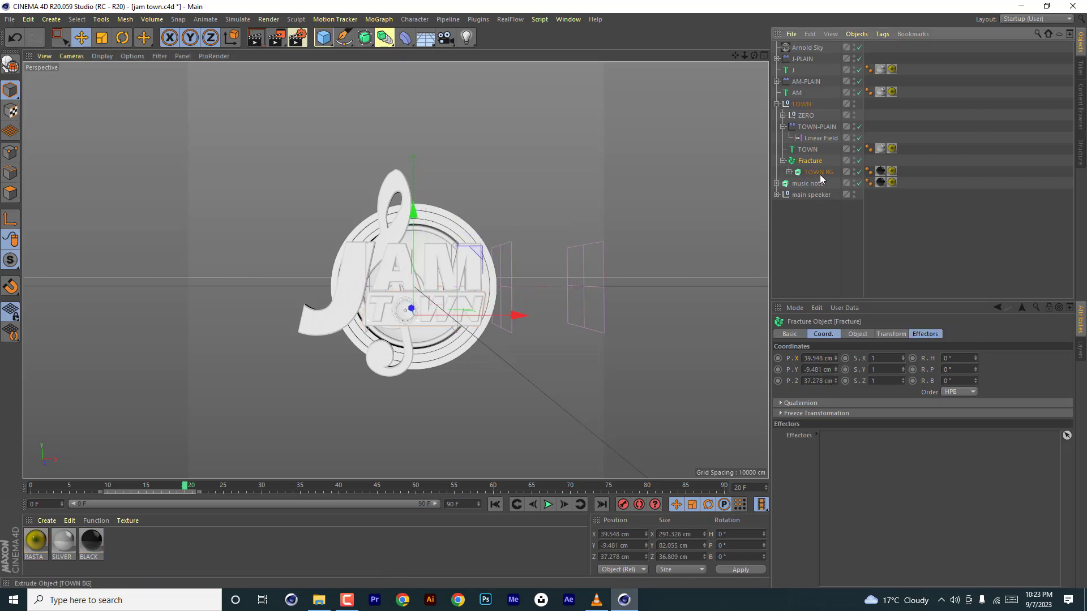
Copy the TOWN BG extrude's name and rename the Fracture object TOWN BG
double_click(819, 173)
key("ctrl+c")
key("Return")
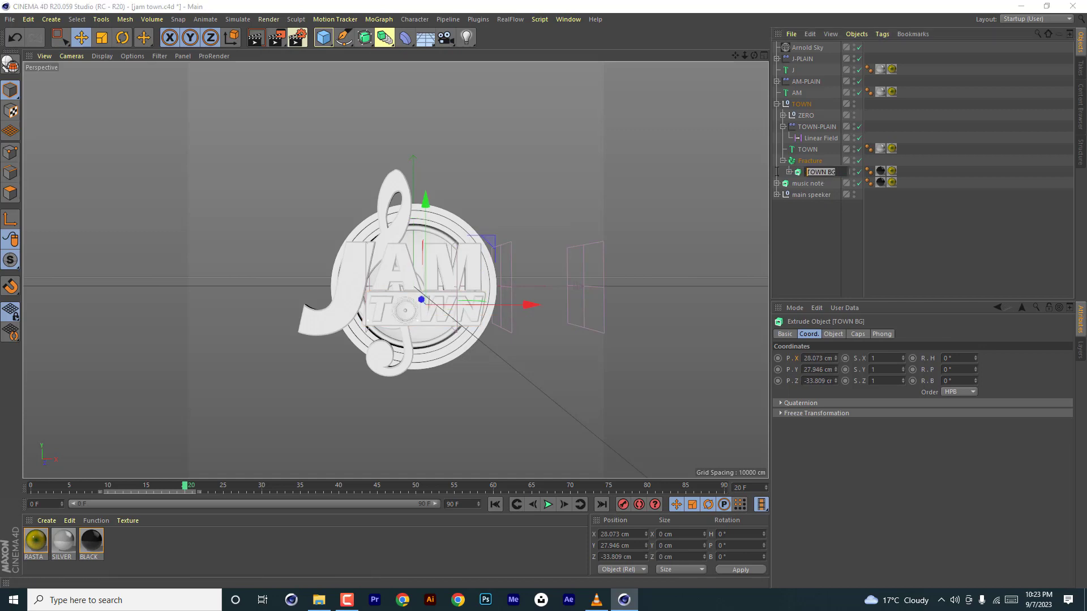
left_click(810, 163)
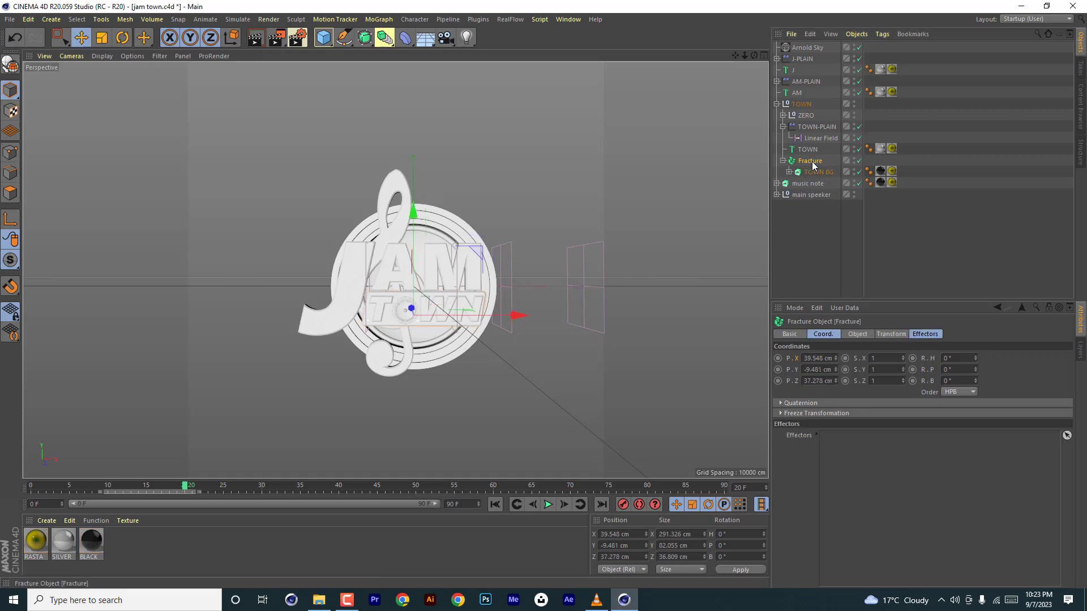
double_click(812, 161)
key("ctrl+v")
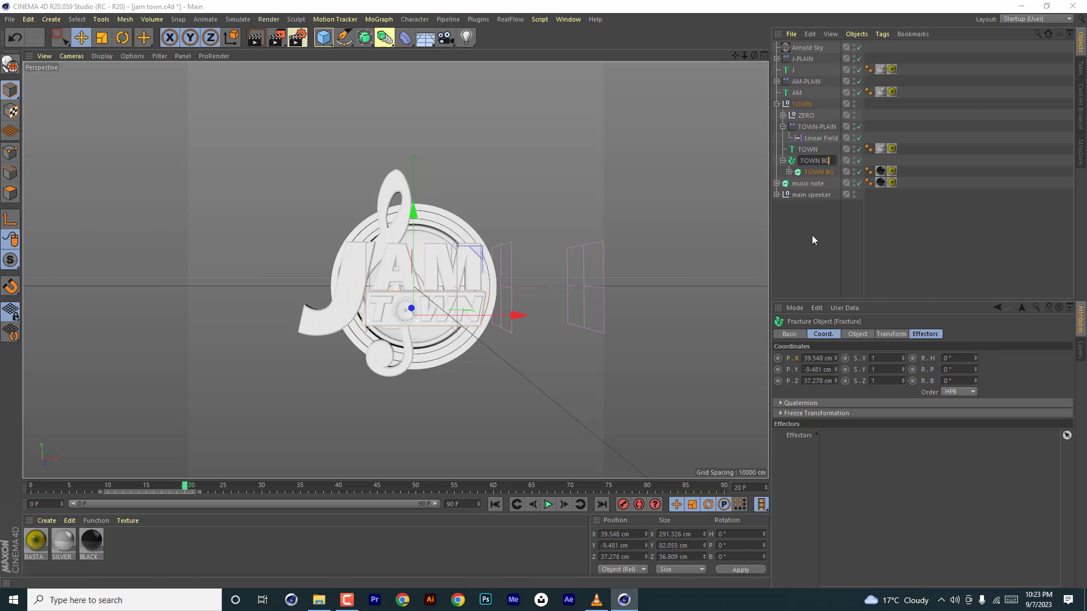
key("Return")
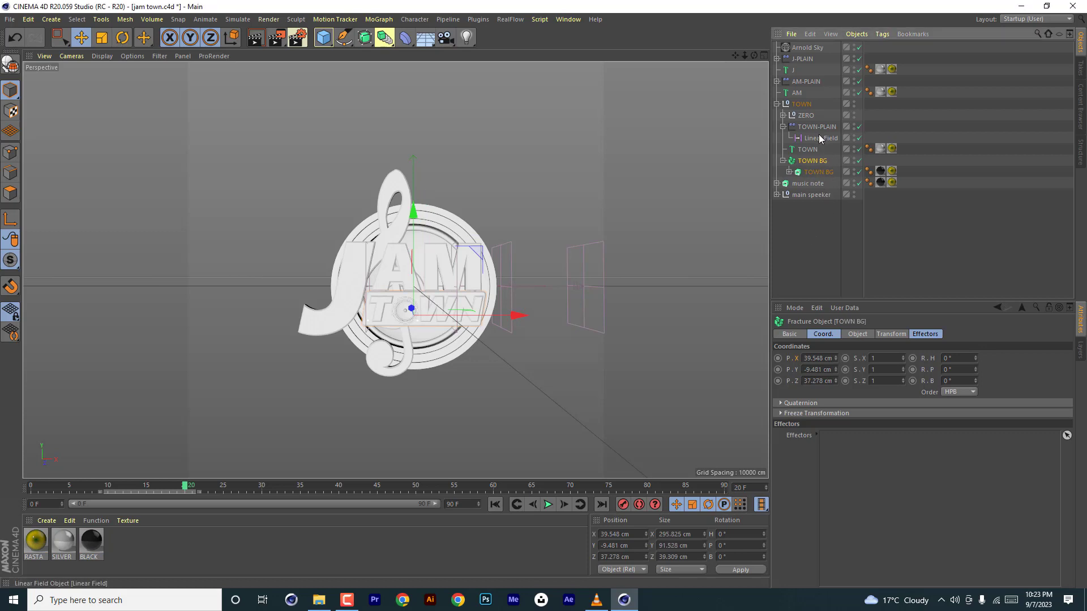
Duplicate the TOWN-PLAIN effector above the TOWN BG Fracture object and rename the copy TOWN BG-PLAIN
left_click(783, 127)
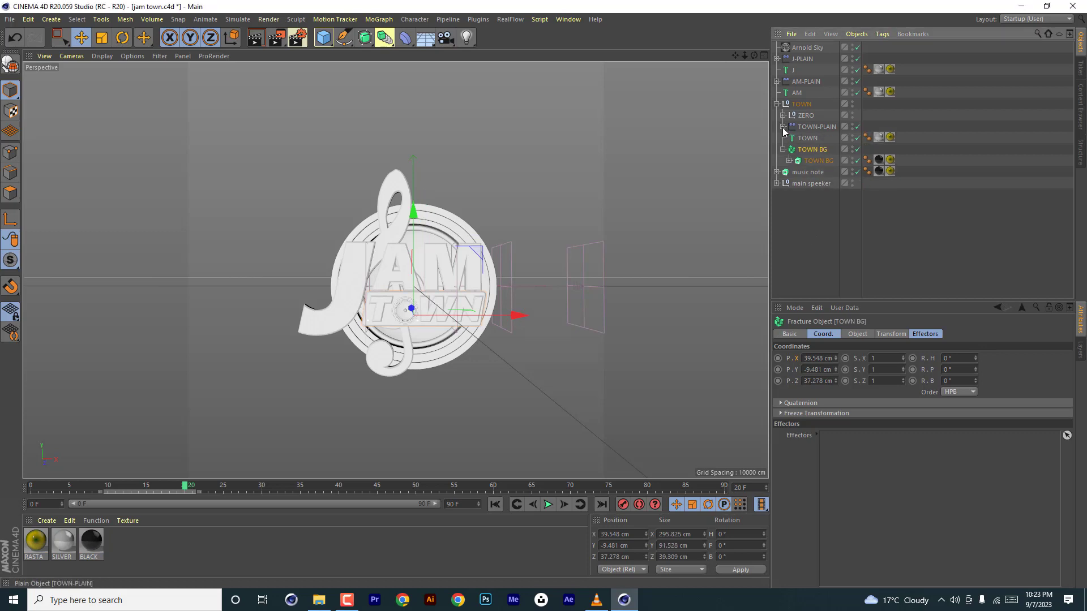
left_click(811, 127)
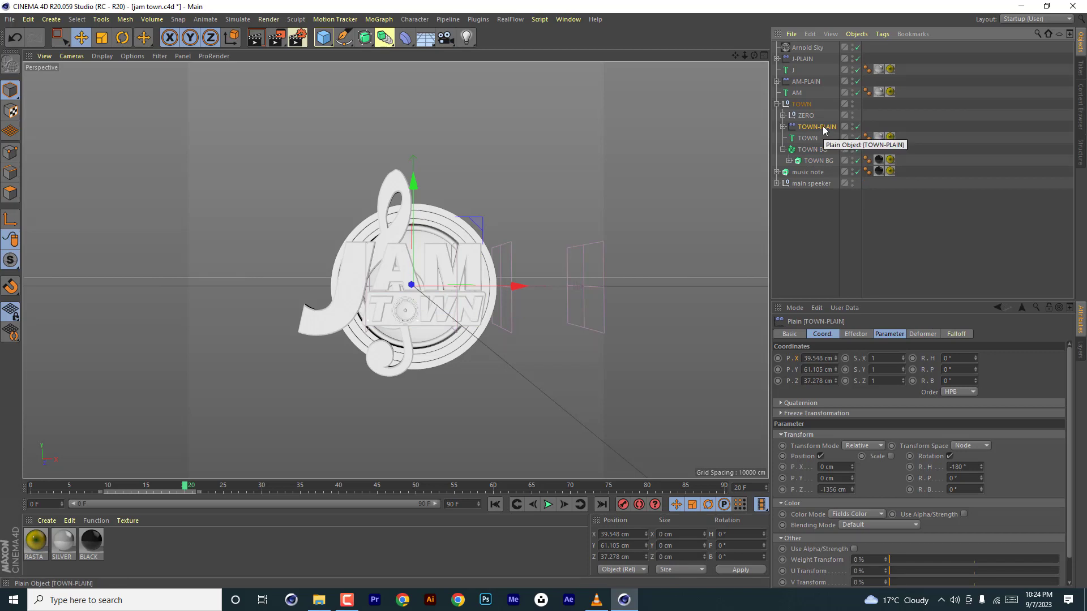
left_click_drag(823, 125, 819, 152)
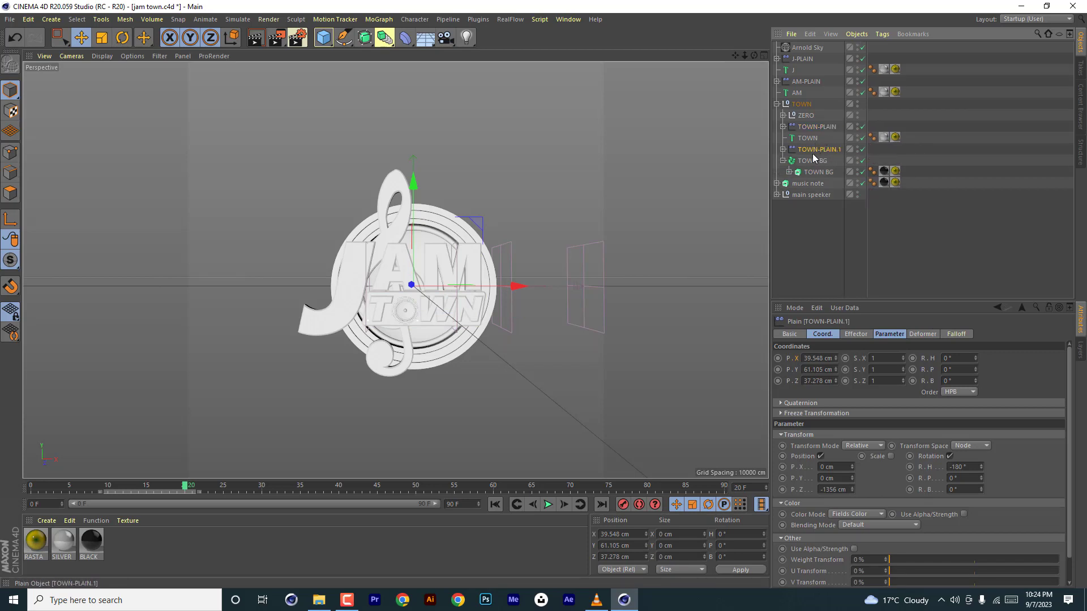
double_click(817, 149)
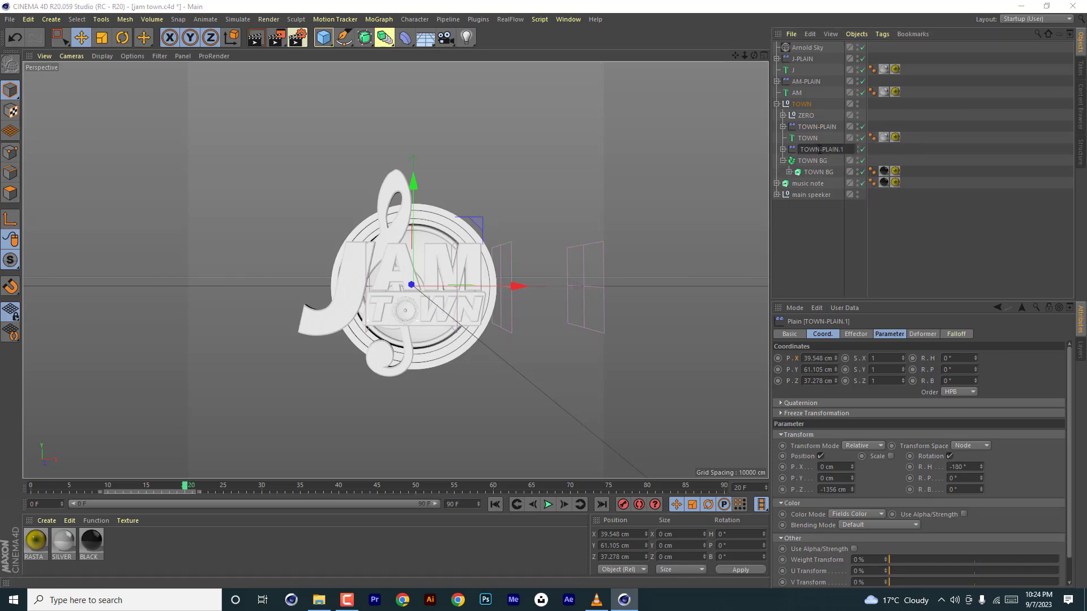
key("Escape")
type("BG")
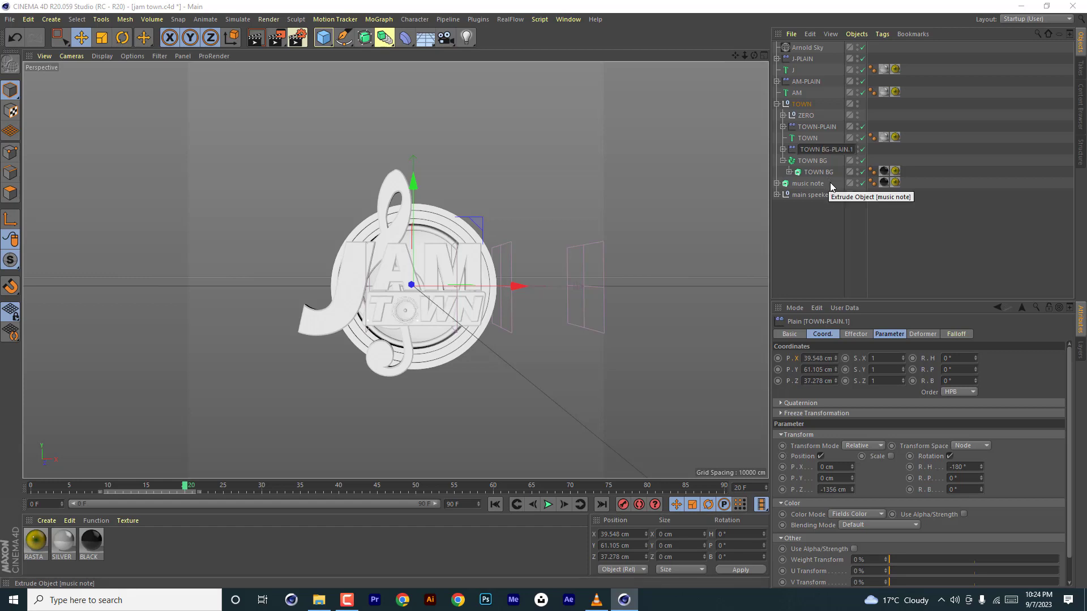
key("Return")
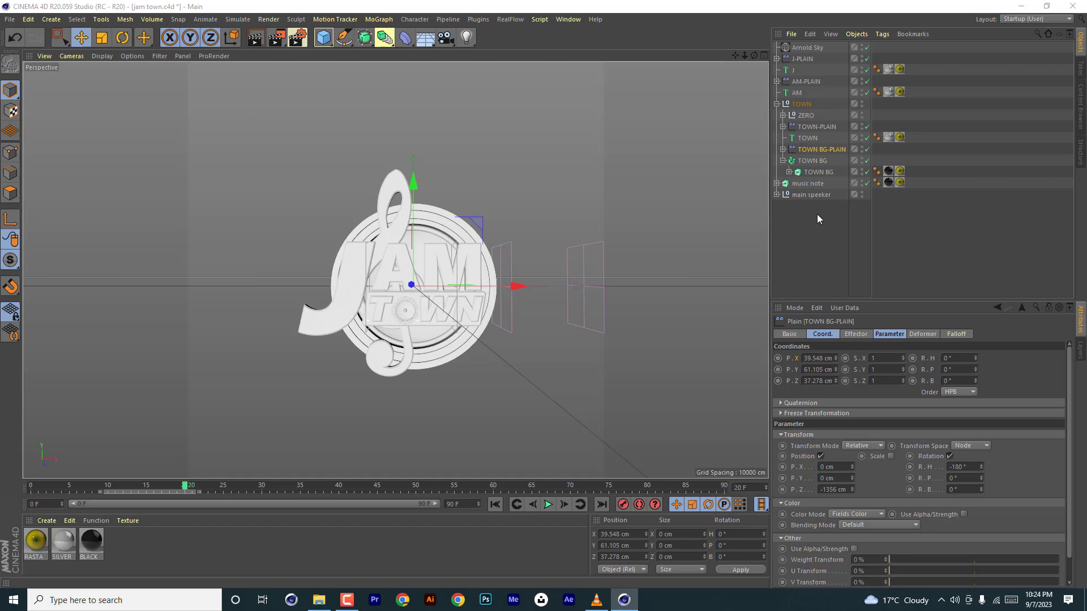
Add TOWN BG-PLAIN to the effectors of the TOWN BG Fracture object
left_click(812, 160)
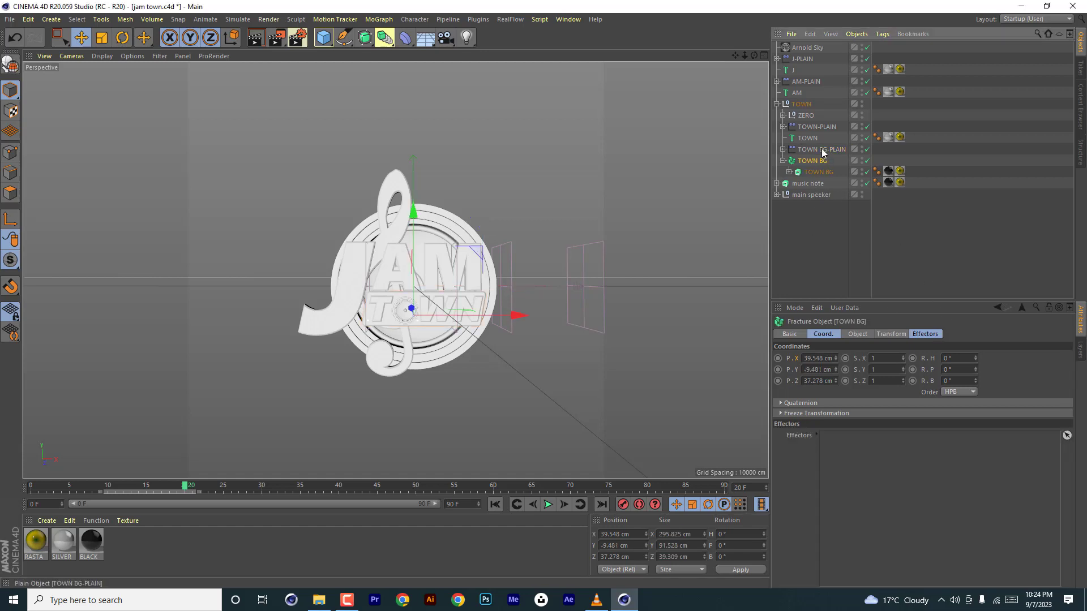
left_click_drag(822, 150, 880, 456)
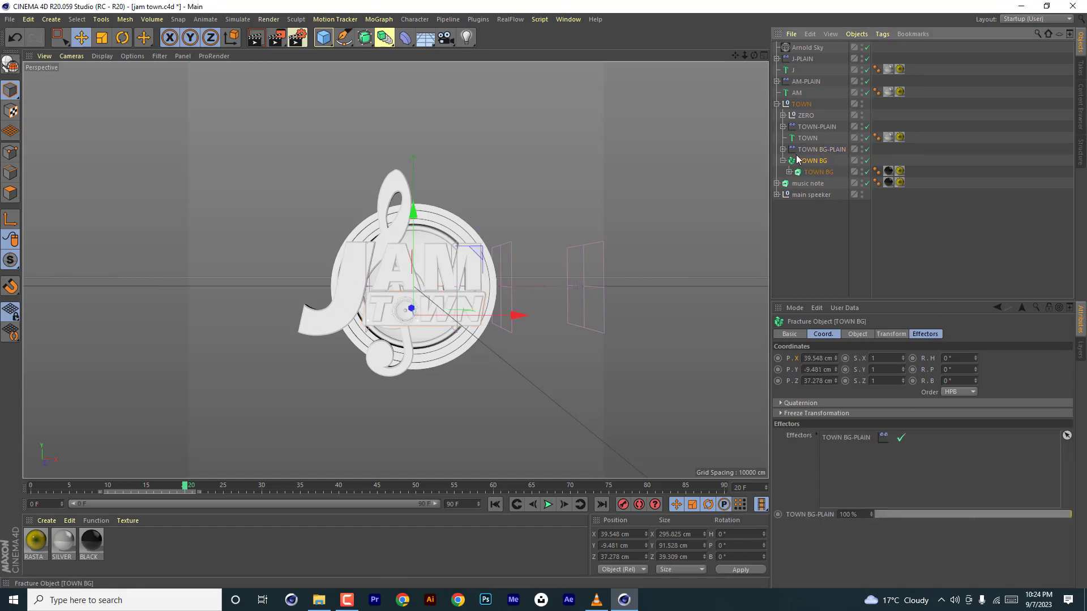
Delay the TOWN letters by shifting the position keyframes of TOWN-PLAIN's linear field to frames 14 and 24
left_click(822, 149)
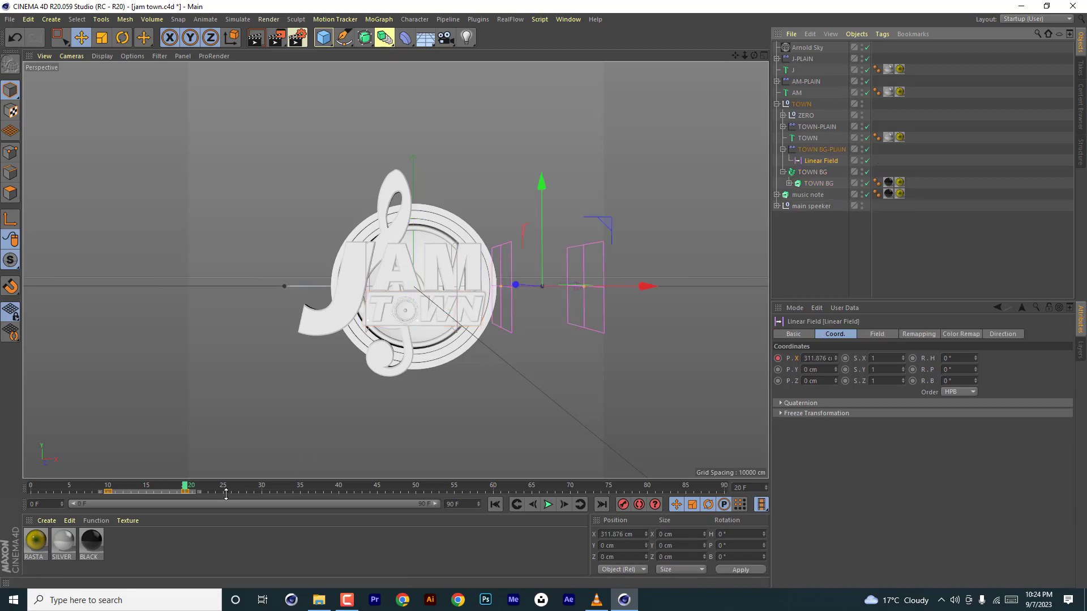
left_click(108, 492)
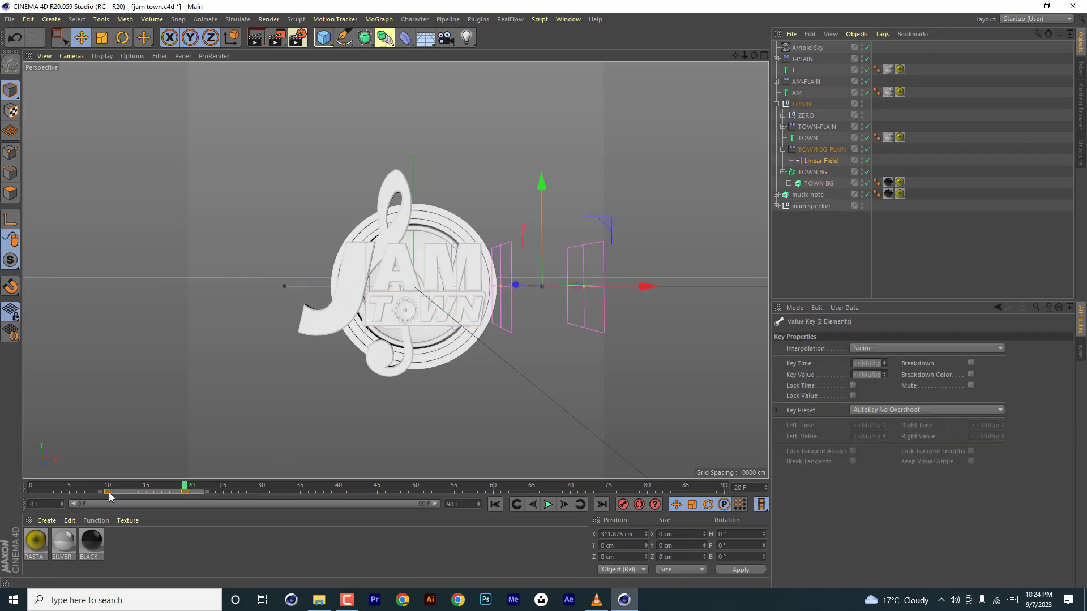
left_click(783, 127)
left_click(803, 140)
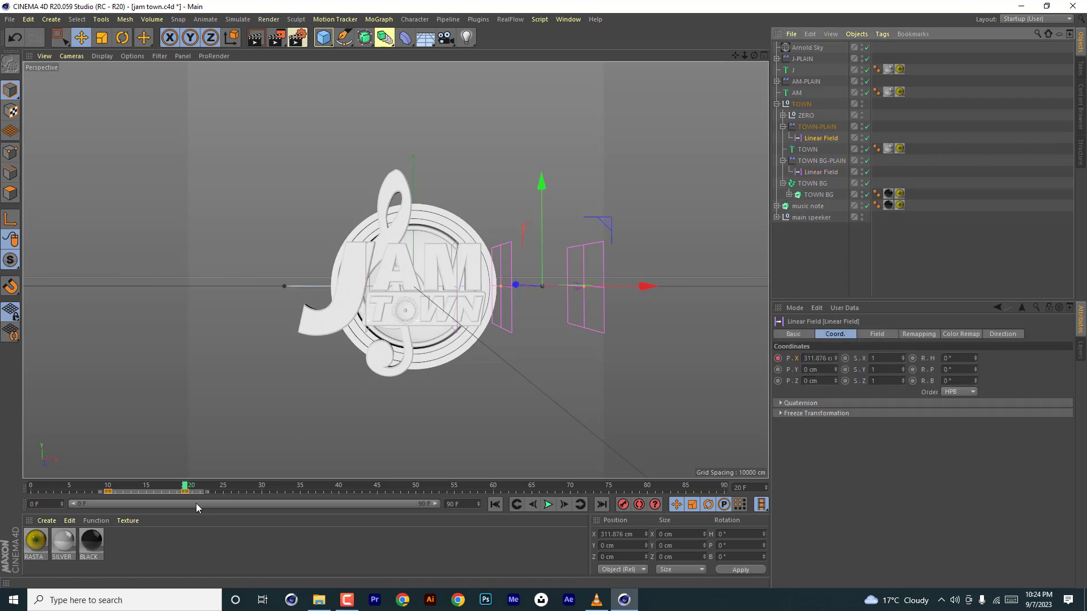
left_click_drag(185, 496, 218, 495)
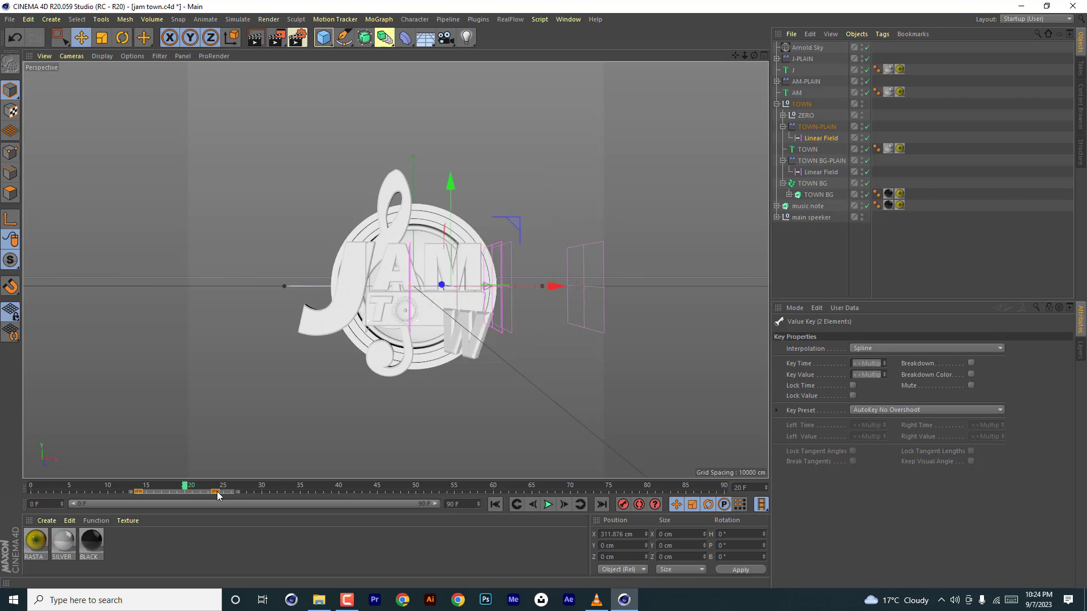
Play and scrub through the animation to check the timing of the TOWN background against the TOWN letters
left_click(821, 172)
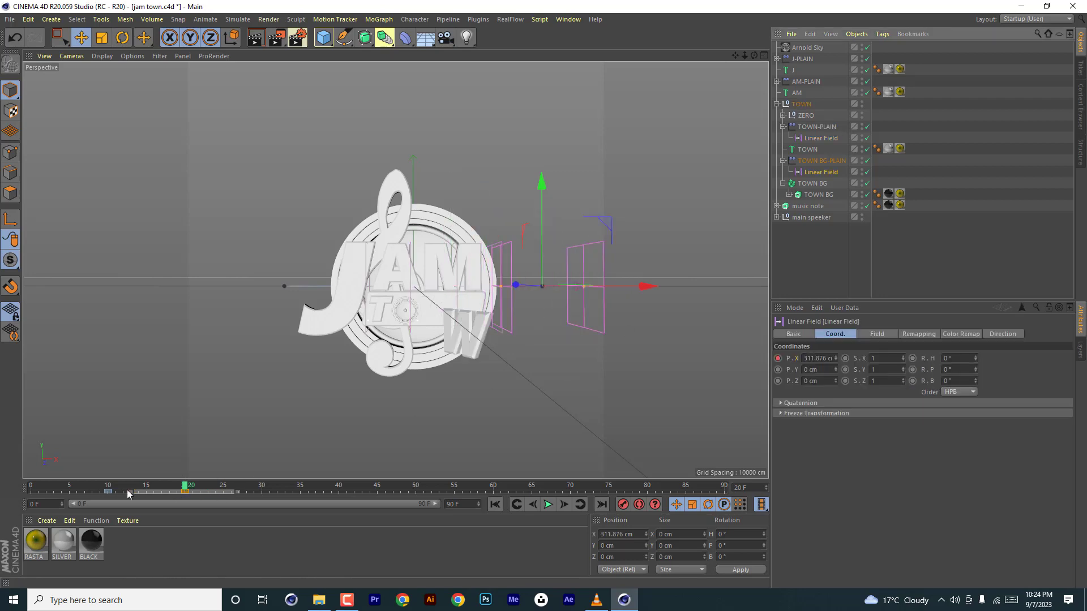
left_click_drag(93, 490, 31, 488)
key("F8")
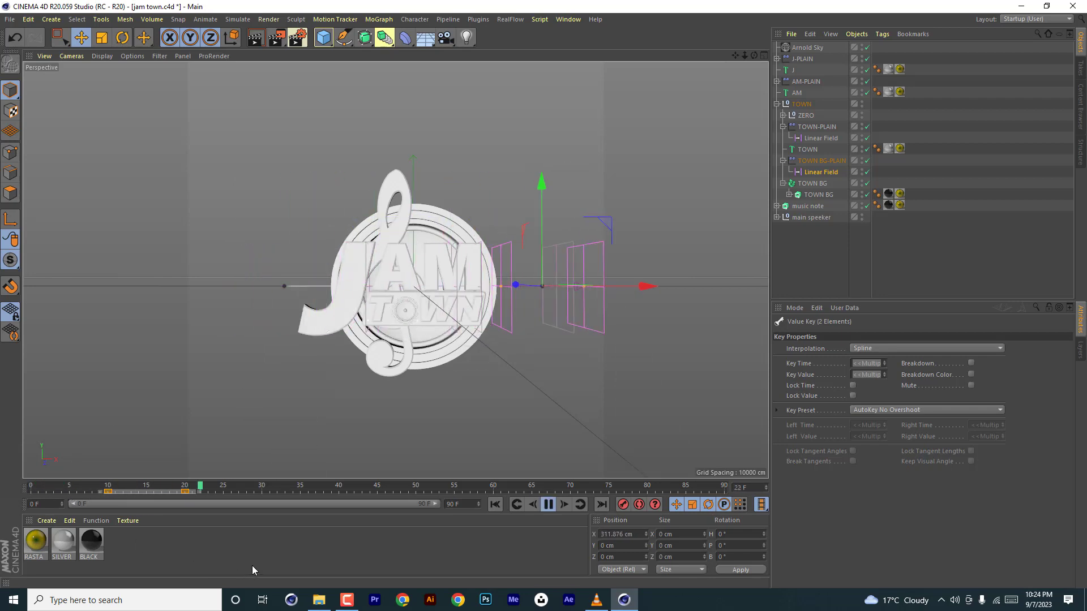
key("F8")
left_click_drag(101, 488, 231, 492)
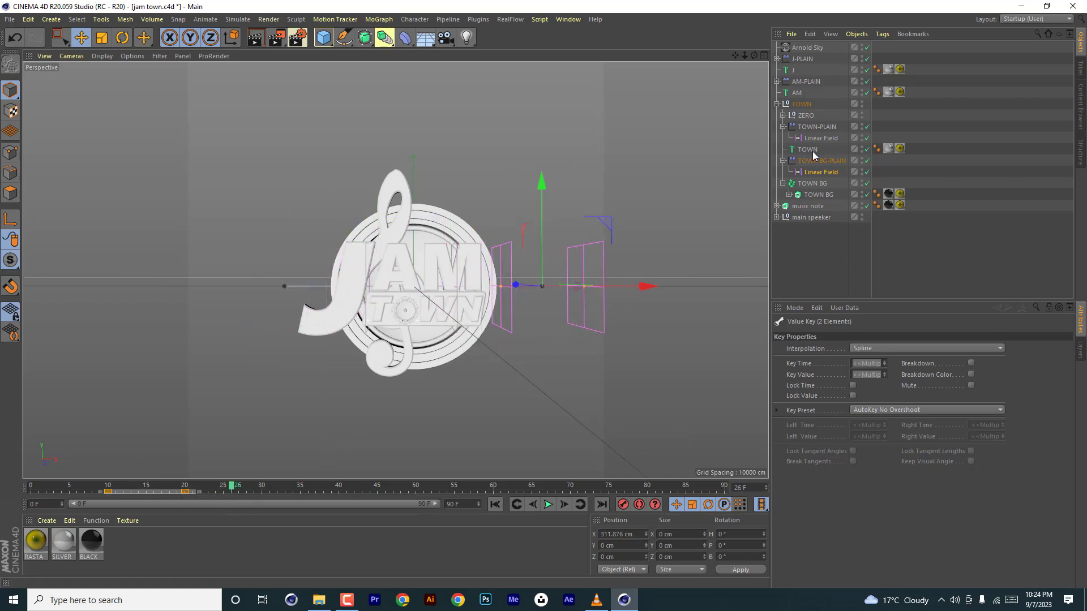
Collapse the TOWN group's effector and background hierarchies, and add a Fracture object directly below the ZERO null
left_click(783, 183)
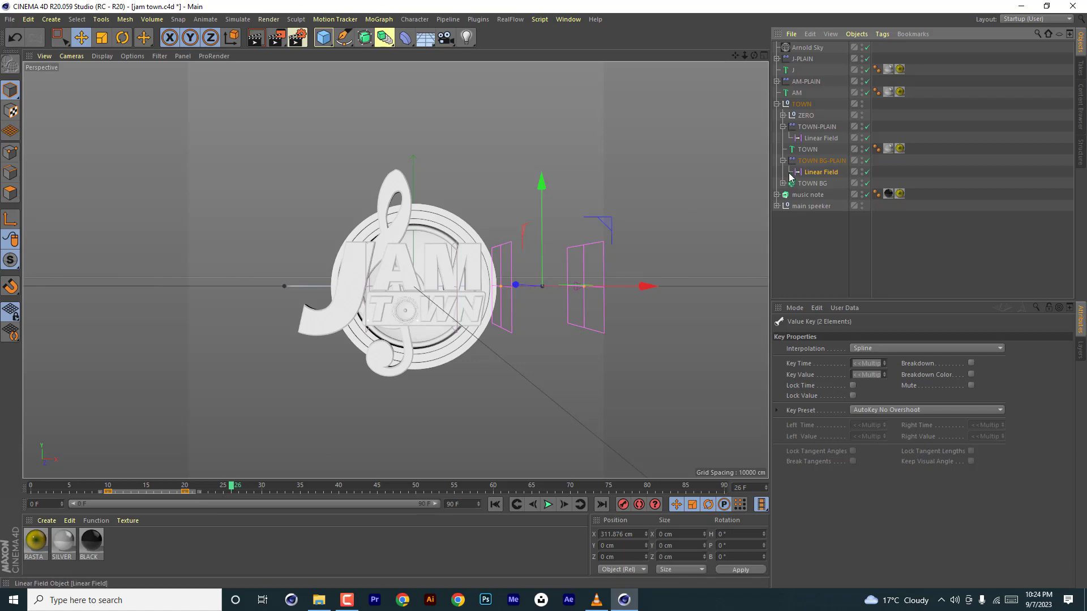
left_click(782, 161)
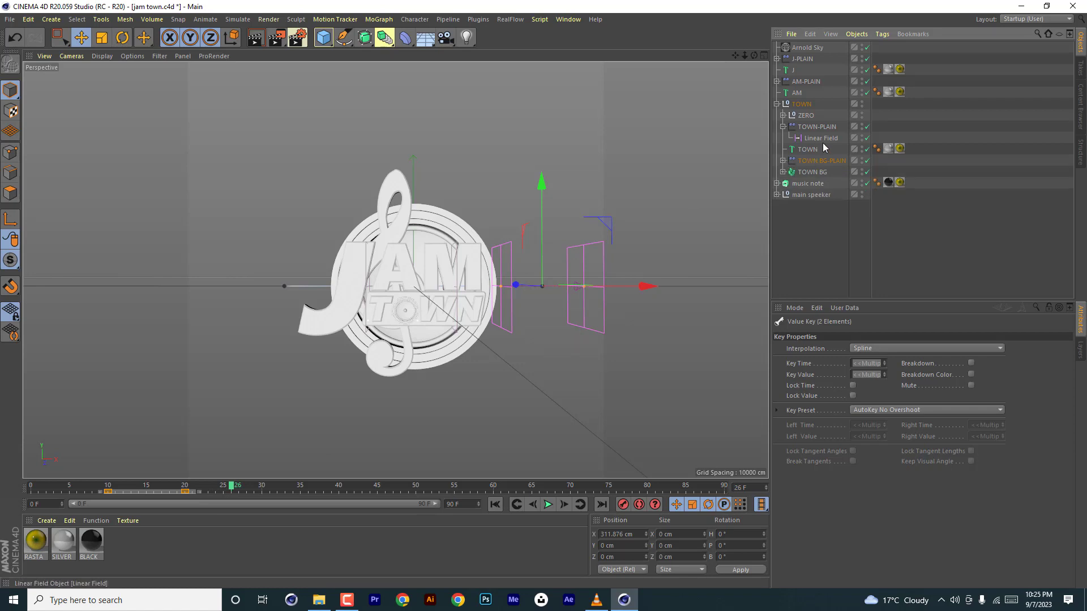
left_click(783, 127)
left_click(804, 116)
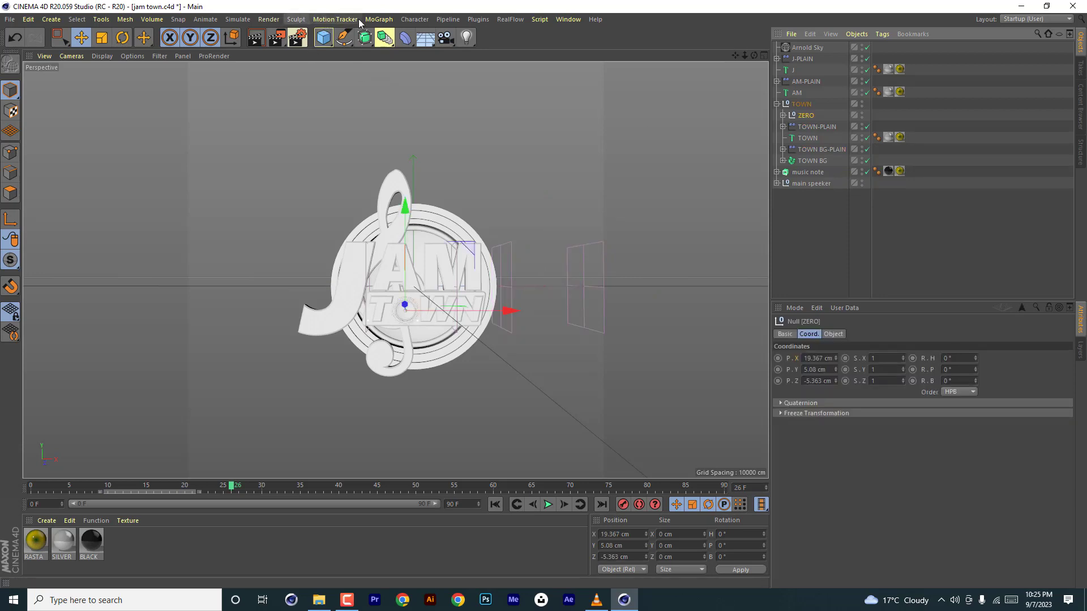
left_click(378, 20)
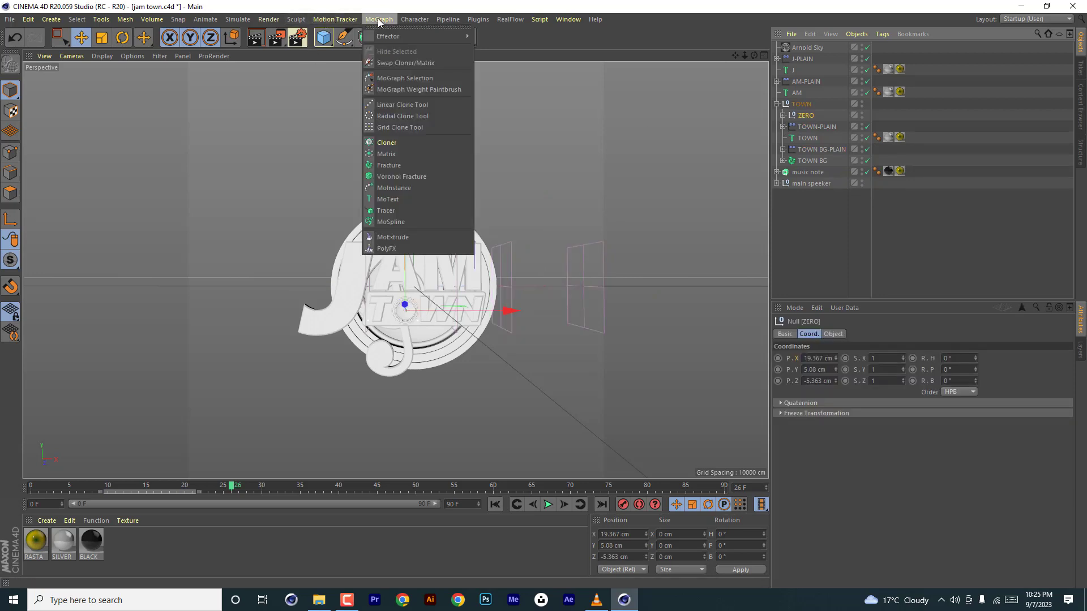
left_click(387, 165)
left_click_drag(803, 47, 807, 121)
left_click(813, 117)
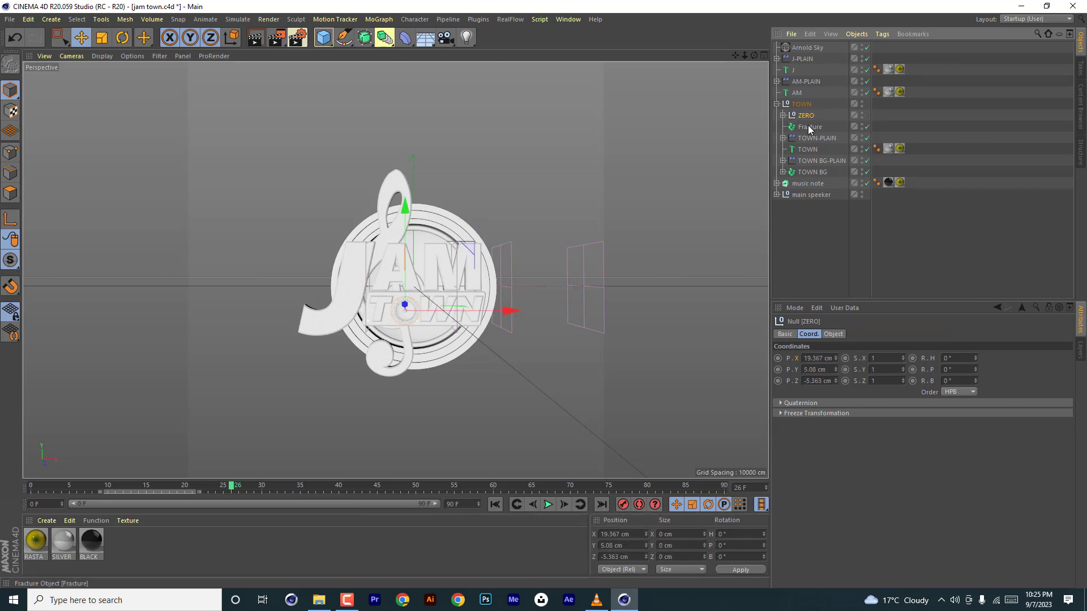
Move the new Fracture object onto the centre of the TOWN letter O, at about X 18.8 cm and Y 6.87 cm
mouse_move(412, 180)
left_mouse_down()
mouse_move(414, 212)
mouse_move(412, 196)
left_mouse_up()
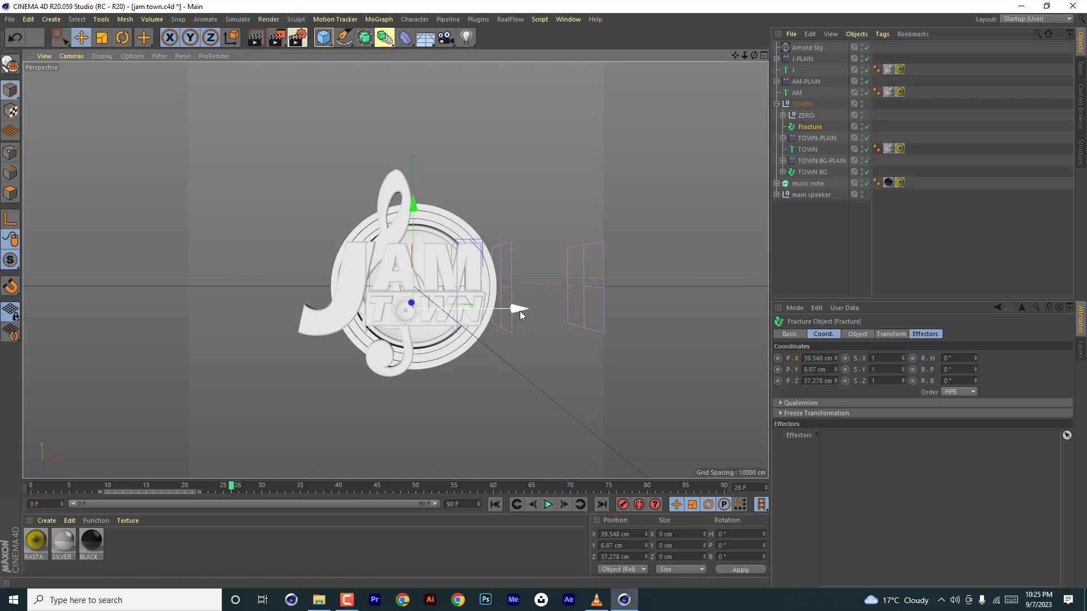
left_click_drag(521, 309, 510, 308)
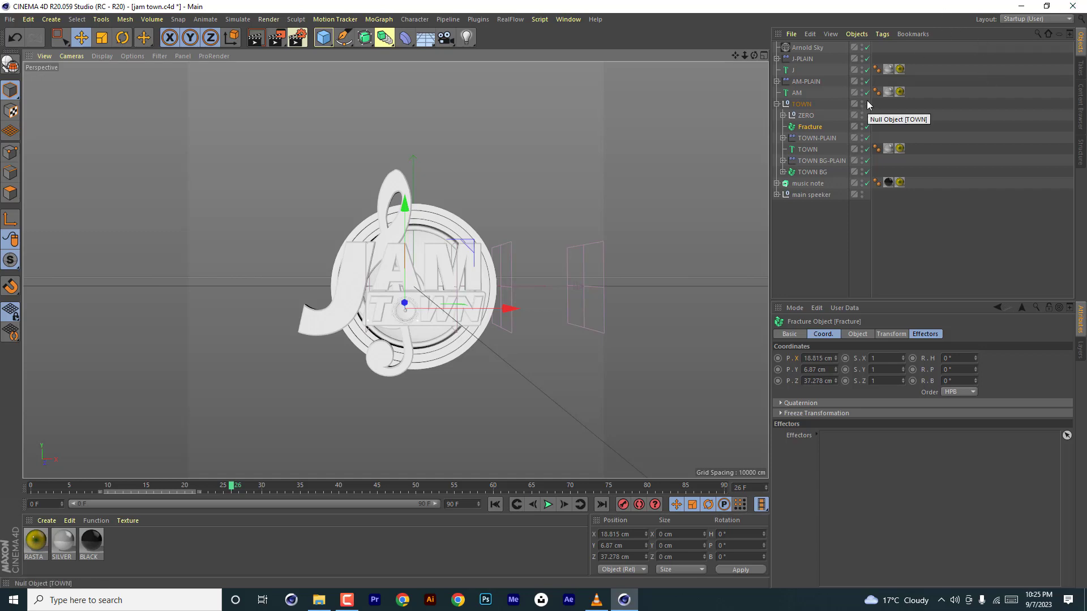
Rename the Fracture object ZERO and nest the ZERO null inside it
double_click(812, 131)
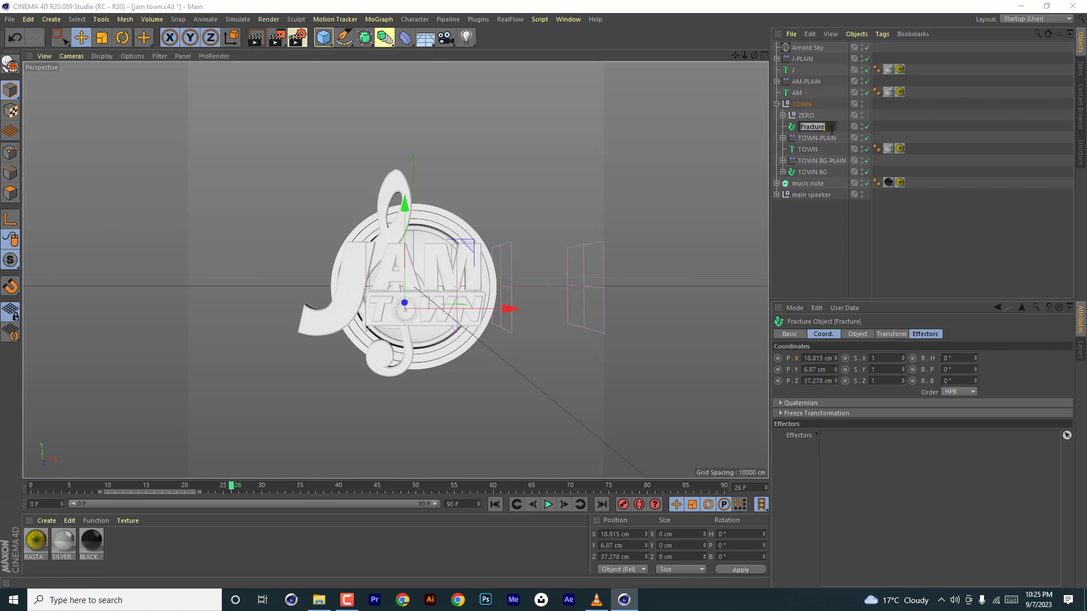
type("ZERO")
mouse_move(813, 114)
left_mouse_down()
mouse_move(813, 133)
mouse_move(808, 120)
mouse_move(782, 115)
mouse_move(807, 119)
left_mouse_up()
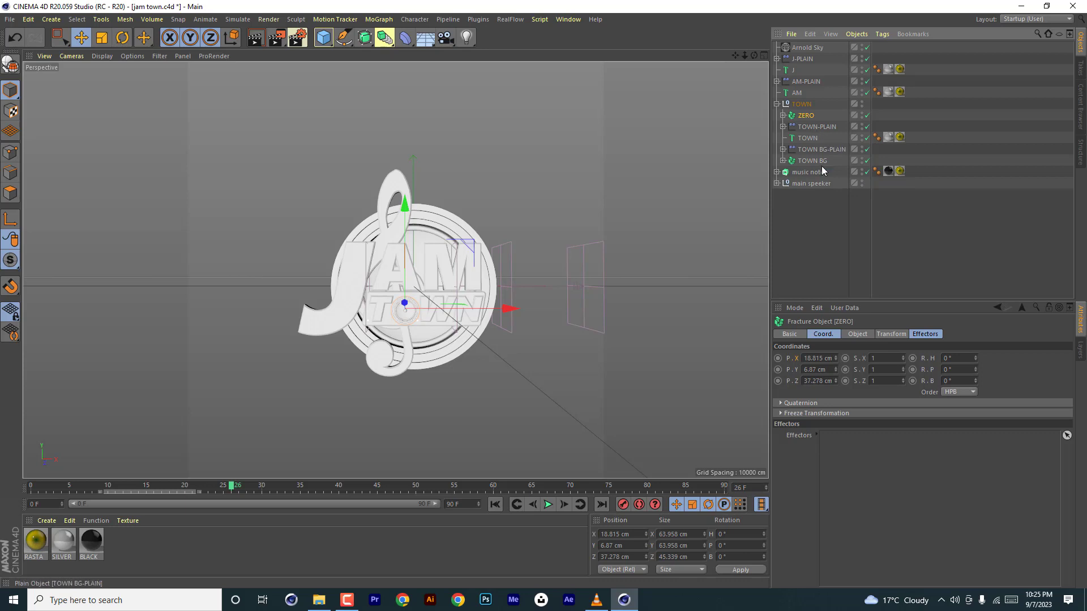
Duplicate the TOWN BG-PLAIN effector above the ZERO Fracture object and rename the copy ZERO-PLAIN
left_click_drag(814, 149, 800, 115)
double_click(813, 115)
left_click(830, 115)
type("Z")
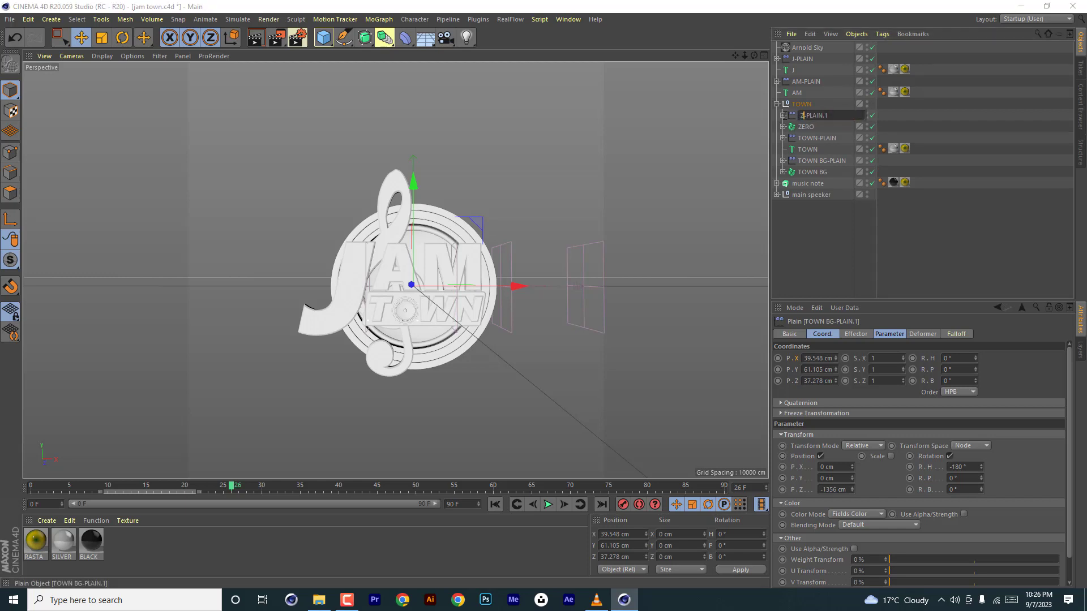
type("ERO")
key("Return")
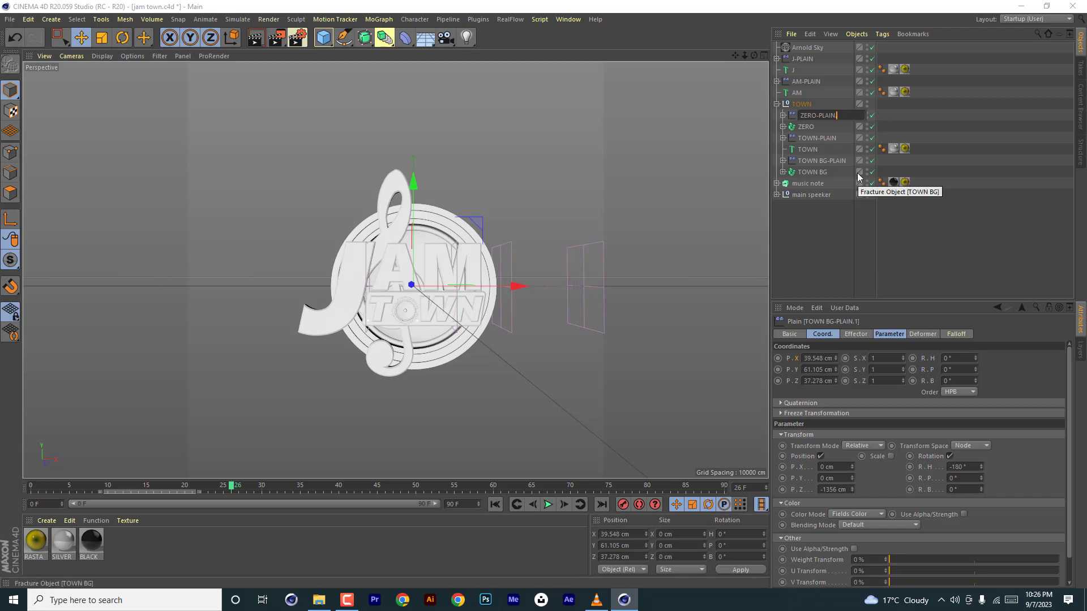
key("BackSpace")
key("BackSpace")
key("Return")
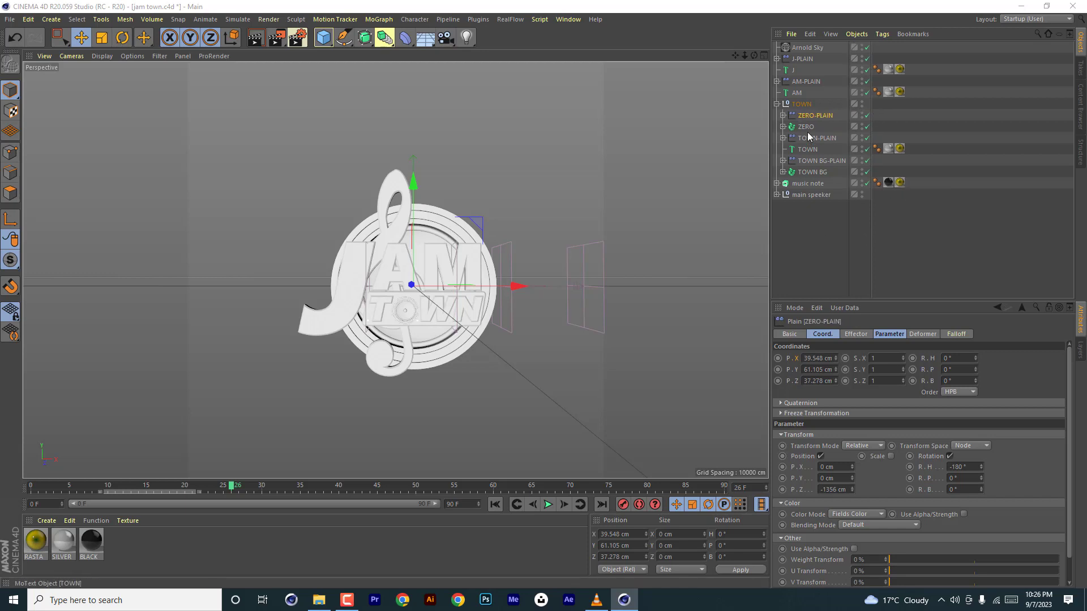
Add ZERO-PLAIN to the effectors of the ZERO Fracture object and shift its linear field's position keyframes to frames 13 and 23
left_click(805, 128)
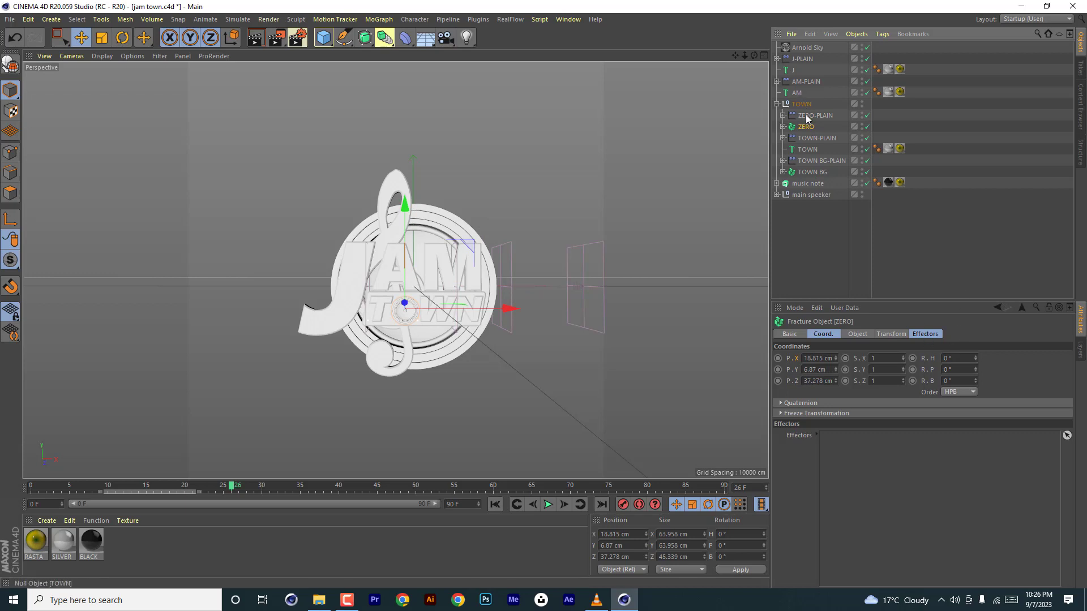
left_click_drag(815, 116, 846, 455)
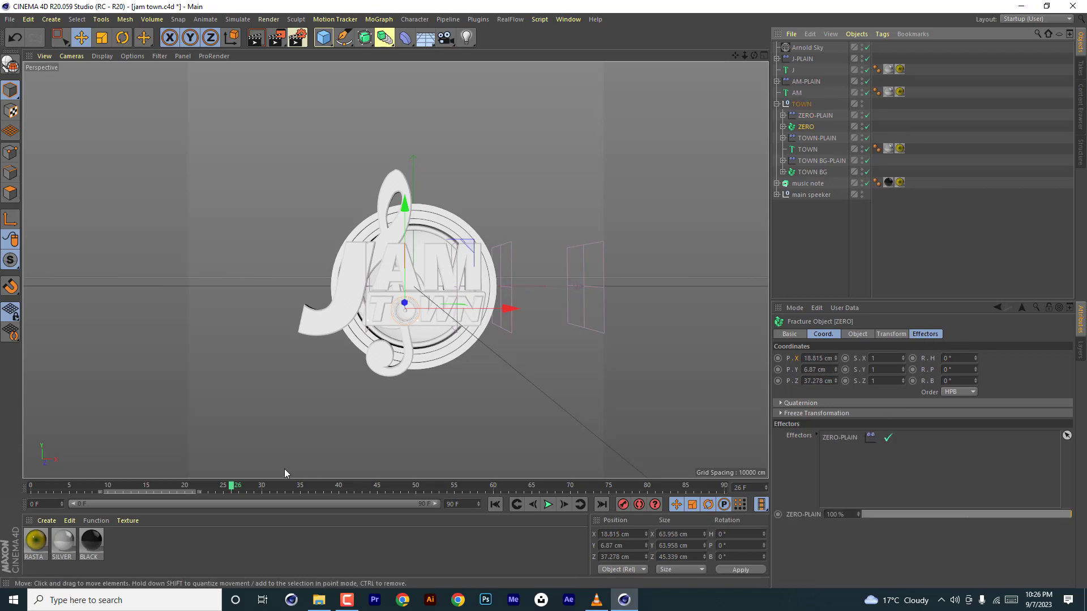
left_click(782, 116)
left_click(821, 127)
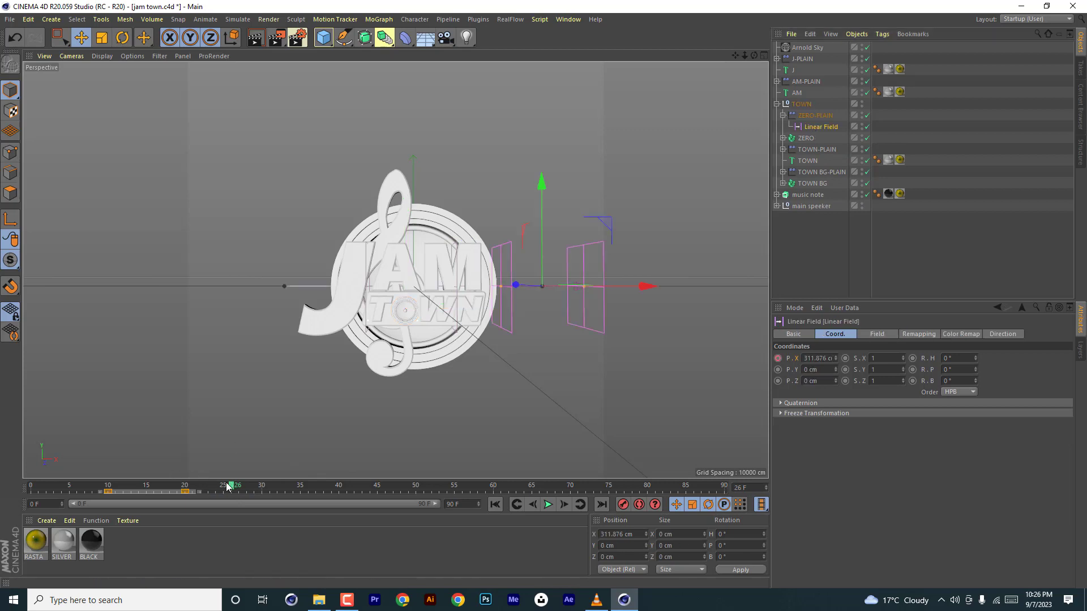
mouse_move(226, 485)
left_mouse_down()
mouse_move(45, 486)
mouse_move(175, 471)
mouse_move(188, 493)
mouse_move(209, 492)
mouse_move(55, 474)
mouse_move(224, 476)
left_mouse_up()
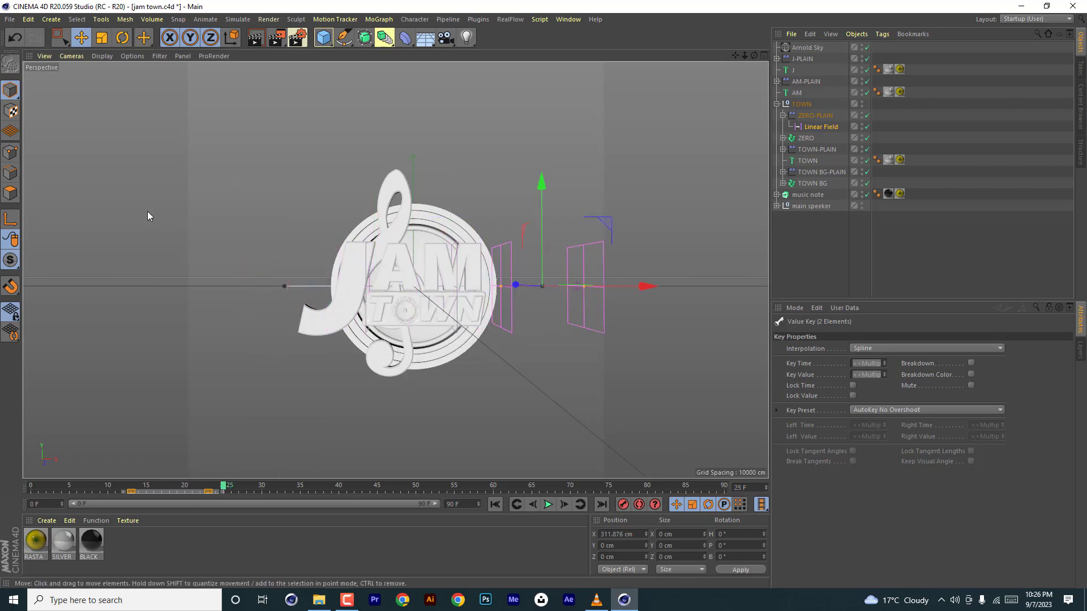
Save the project and collapse the TOWN group
left_click(10, 19)
left_click(25, 113)
left_click(777, 104)
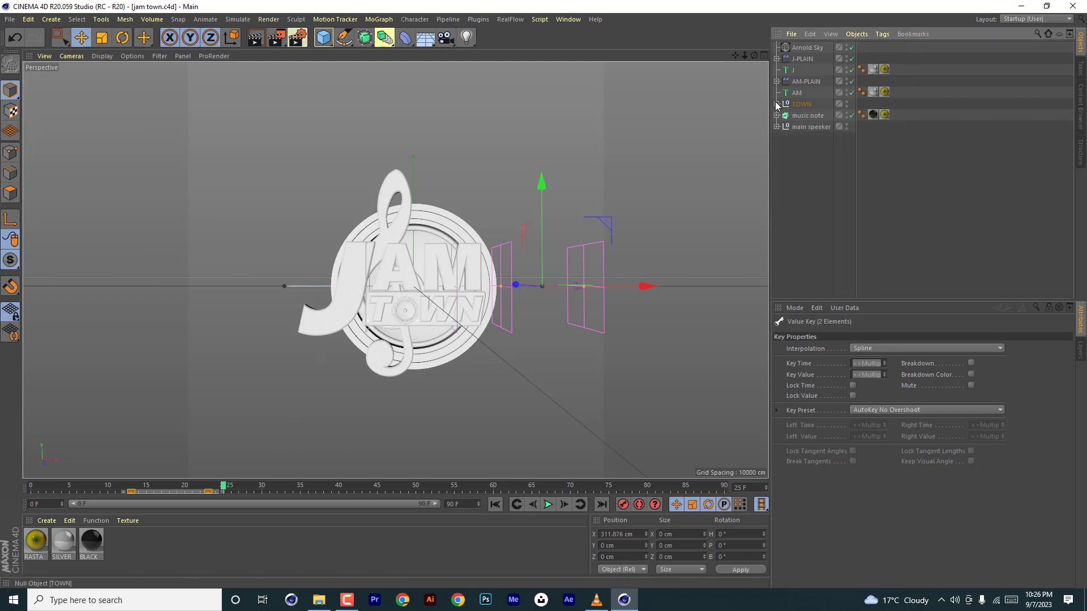
Play the animation from the start to check how the TOWN letters and the ZERO part fly in
left_click(807, 116)
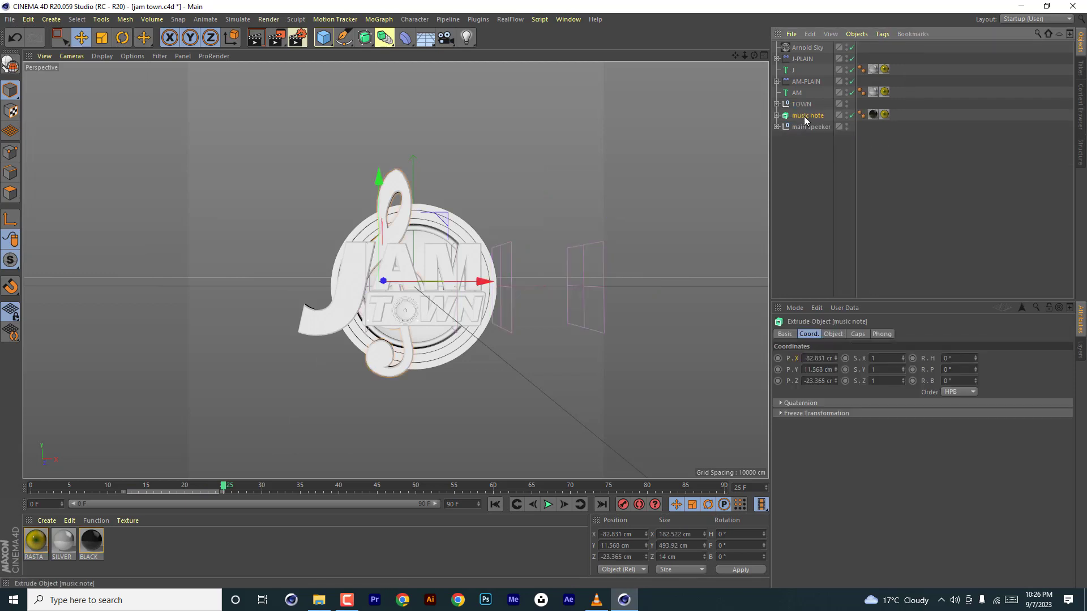
left_click(494, 505)
left_click(549, 505)
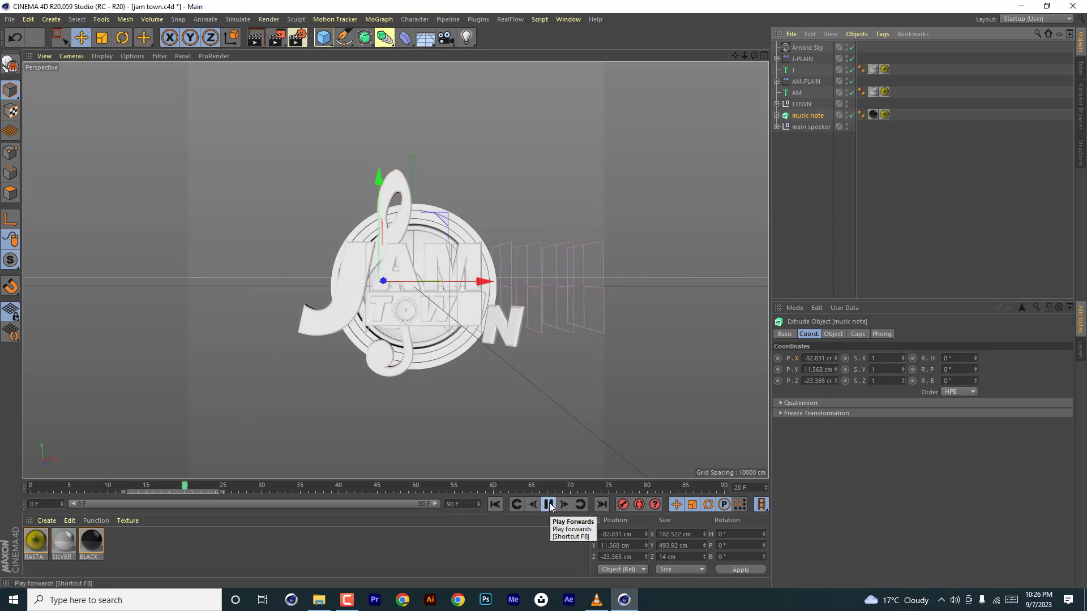
left_click(549, 505)
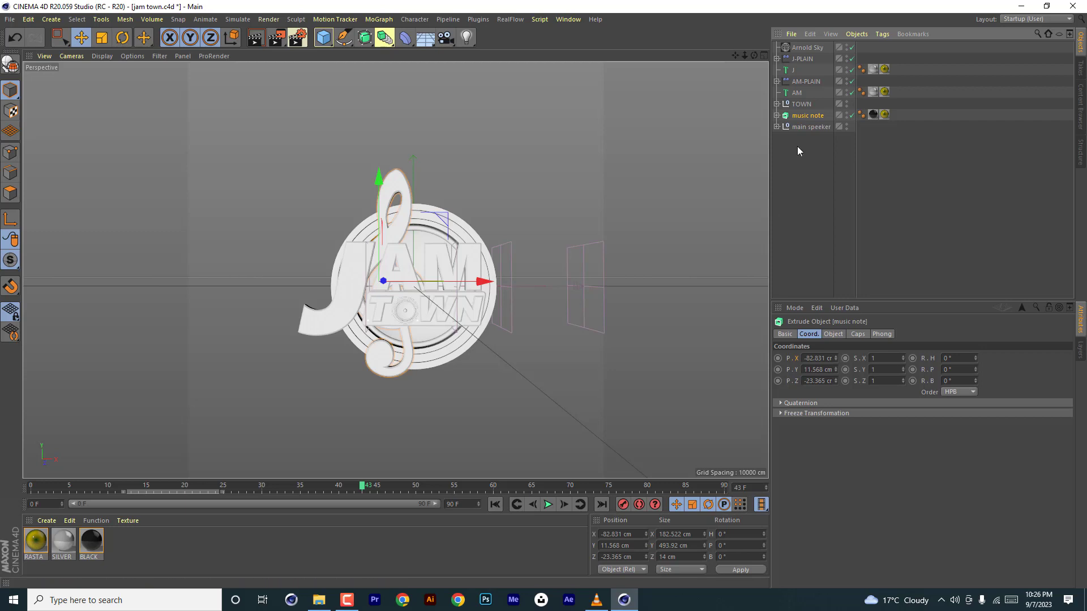
Add a Fracture object at the end of the object list, below the main speeker null, and name it MAIN SPEAKE
left_click(803, 127)
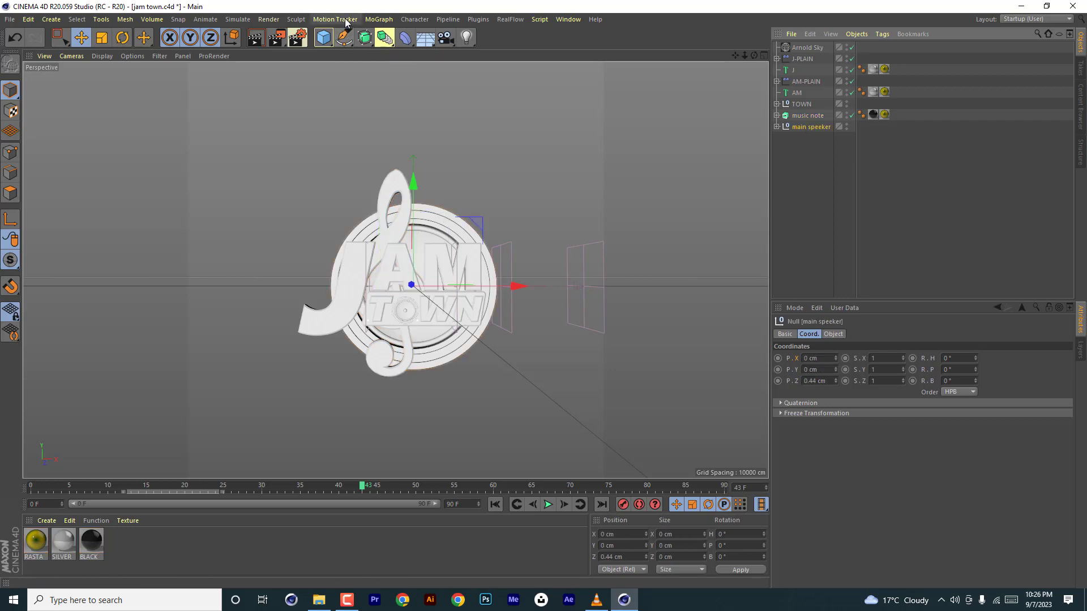
left_click(378, 19)
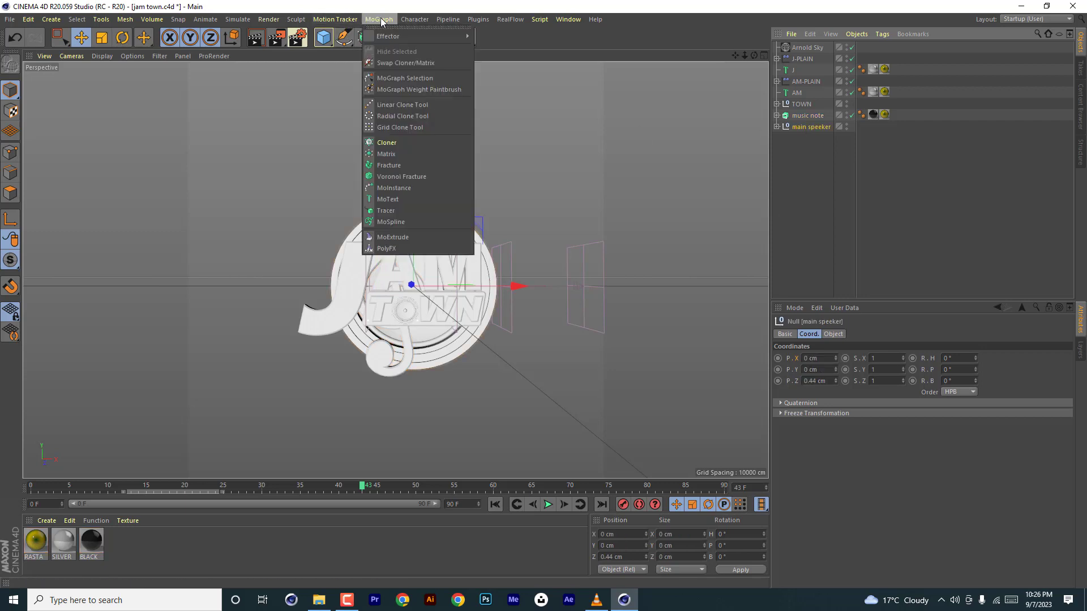
left_click(386, 166)
left_click_drag(807, 171, 807, 170)
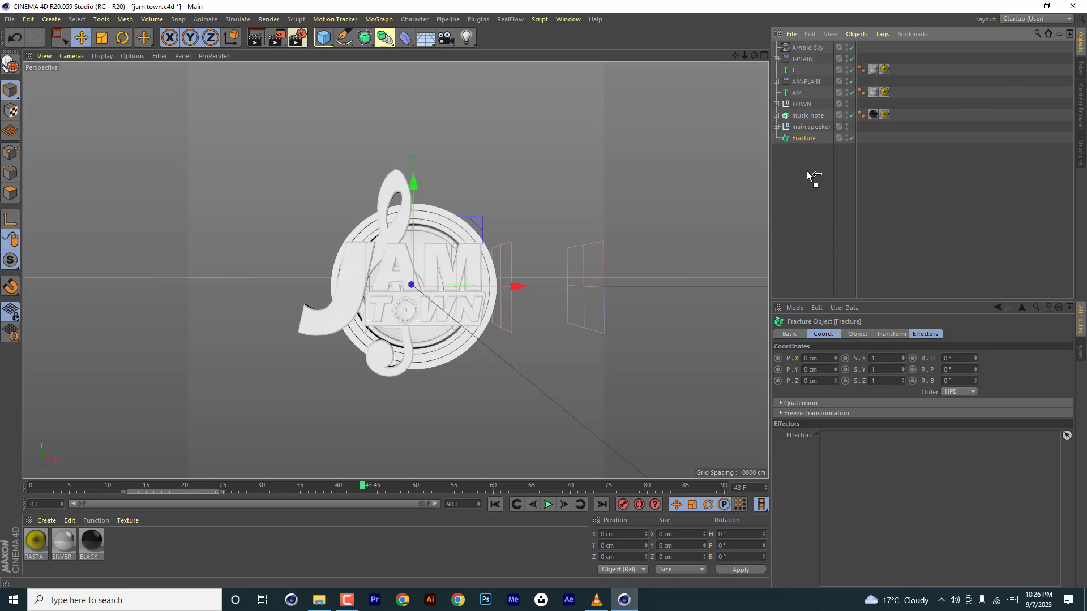
double_click(806, 138)
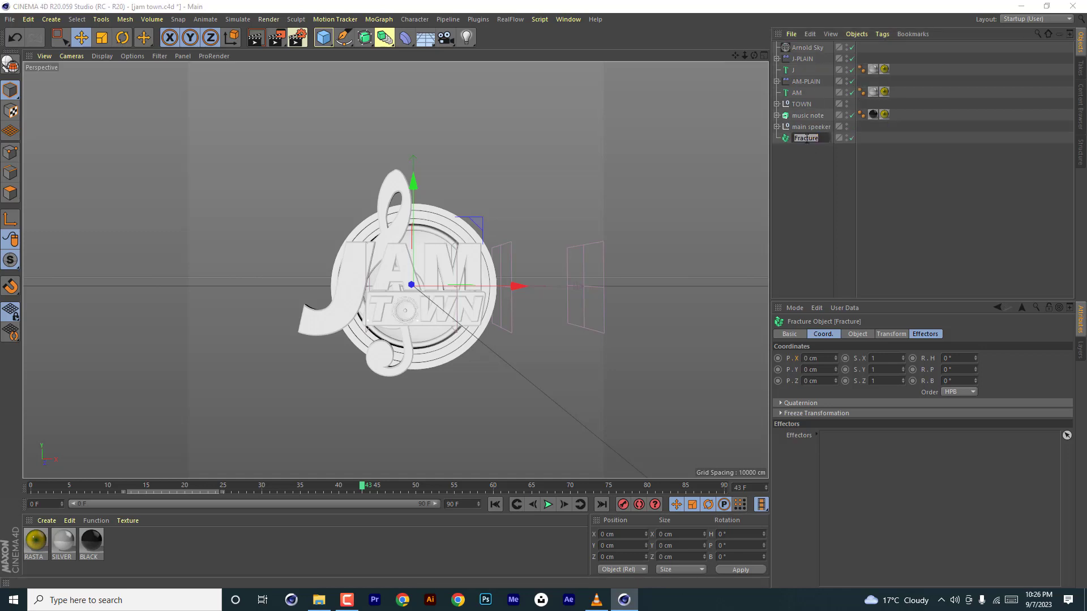
type("MA")
type("IN SPEAKE")
key("Return")
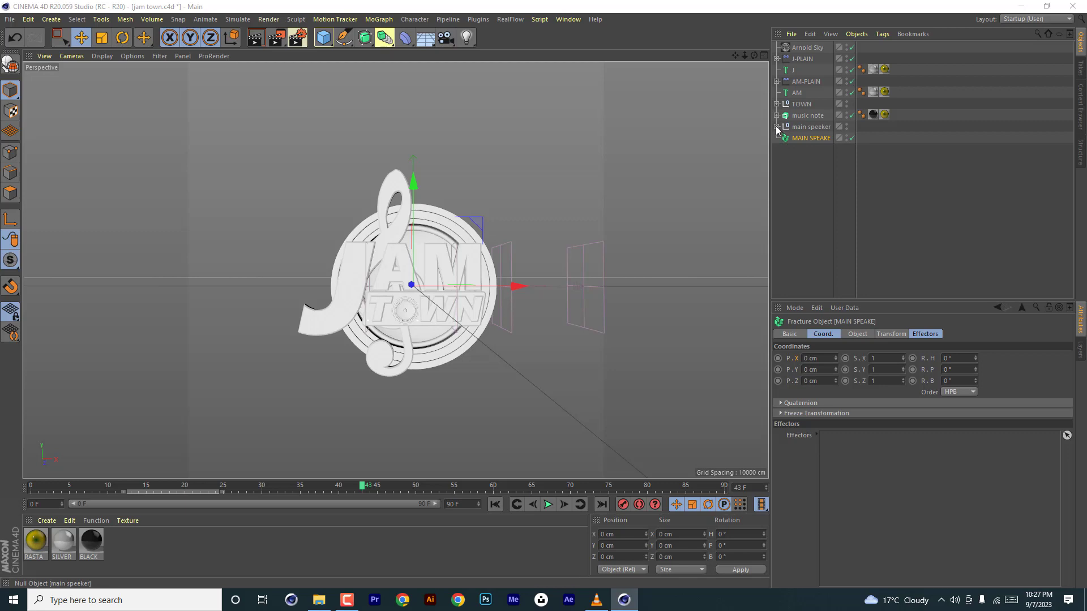
Nest the main speeker null with its parts inside the MAIN SPEAKE Fracture object and collapse that hierarchy
left_click(777, 126)
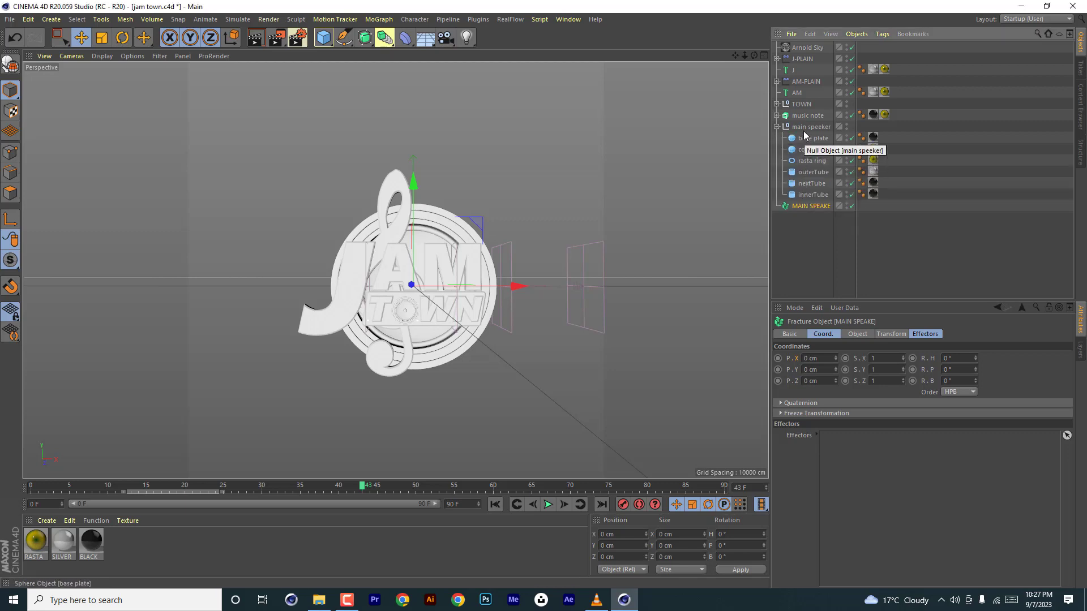
left_click_drag(805, 131, 809, 205)
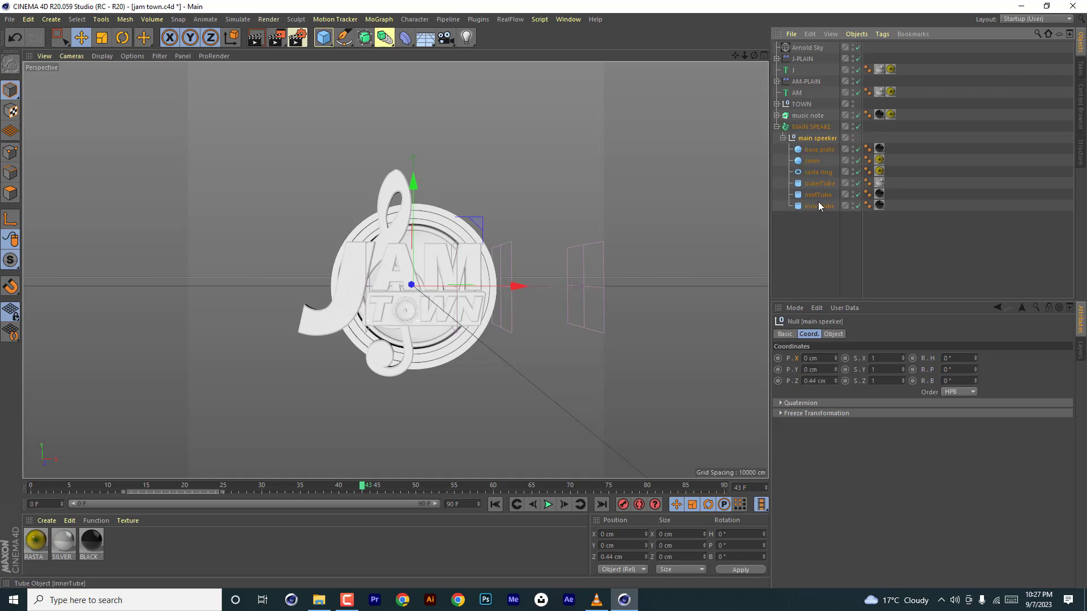
left_click(776, 127)
left_click(801, 126)
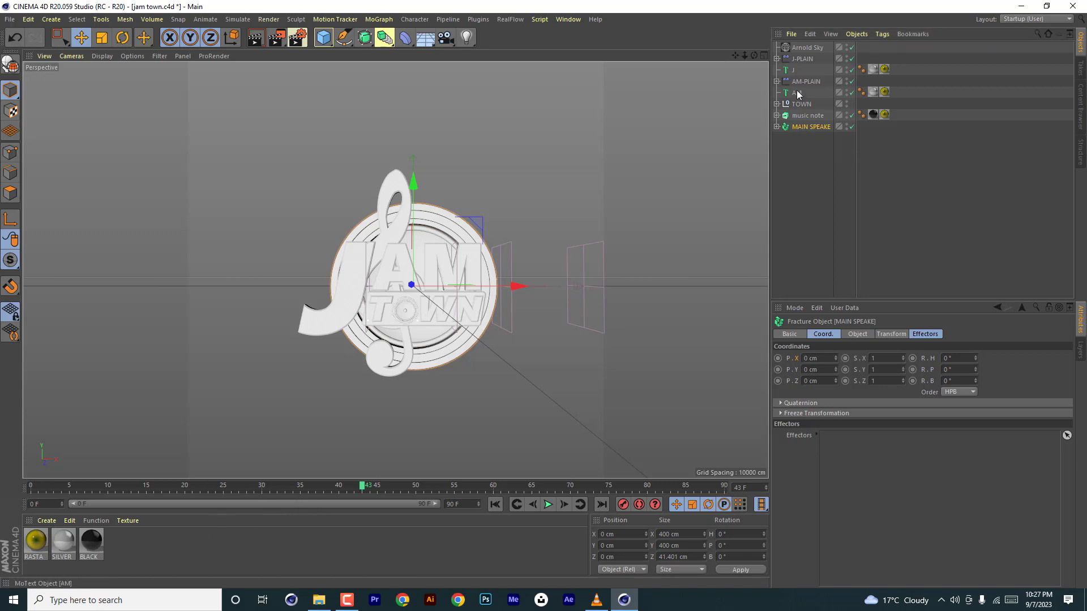
Duplicate the J-PLAIN effector above the MAIN SPEAKE Fracture object and rename the copy MAIN-PLAIN.1
left_click(801, 60)
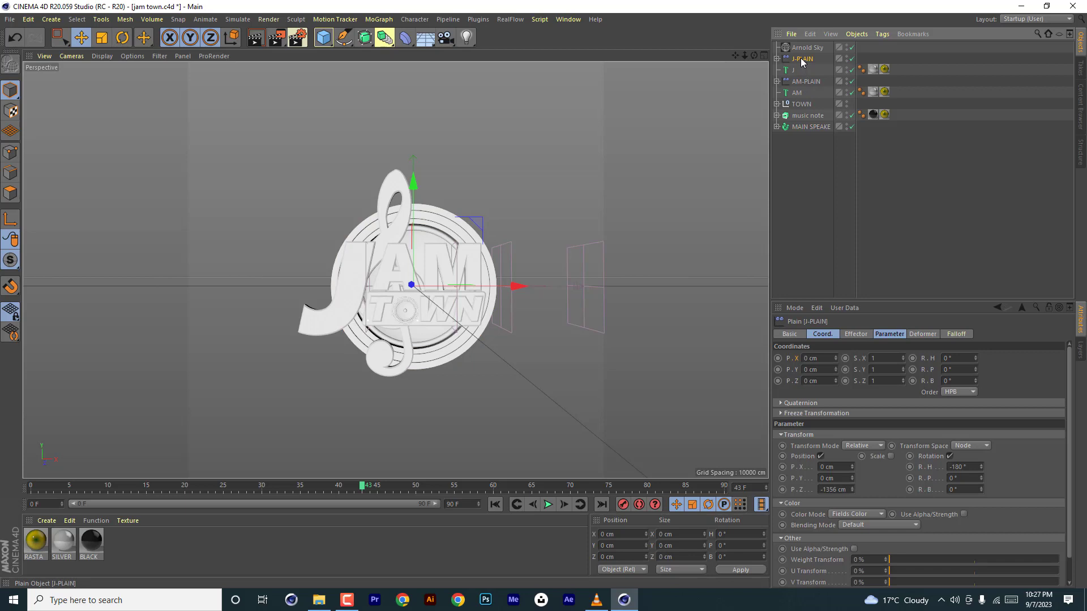
left_click_drag(801, 61, 801, 134, "ctrl")
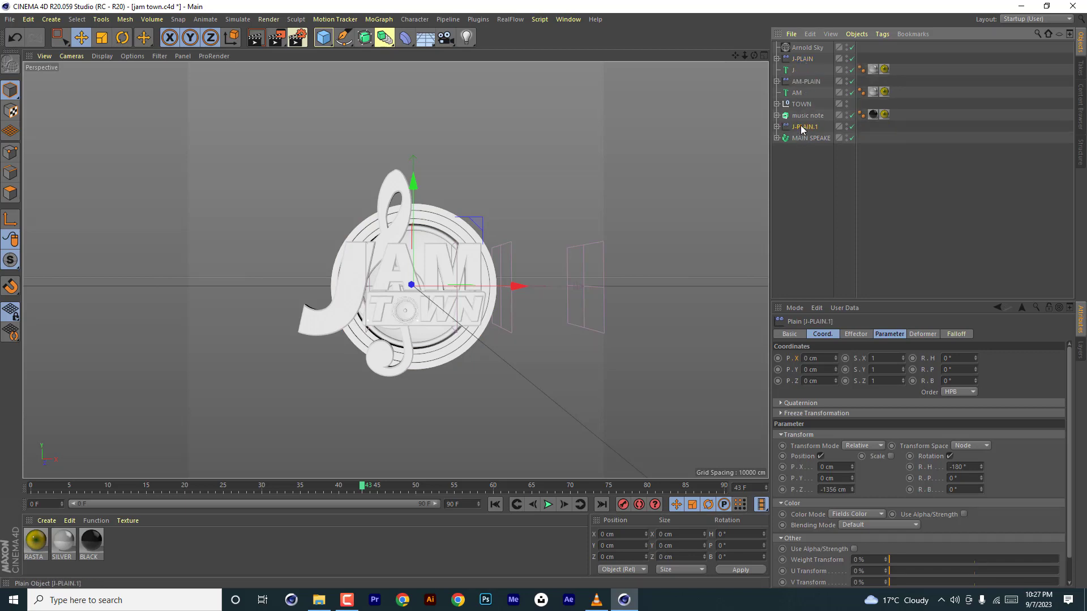
double_click(808, 127)
key("End")
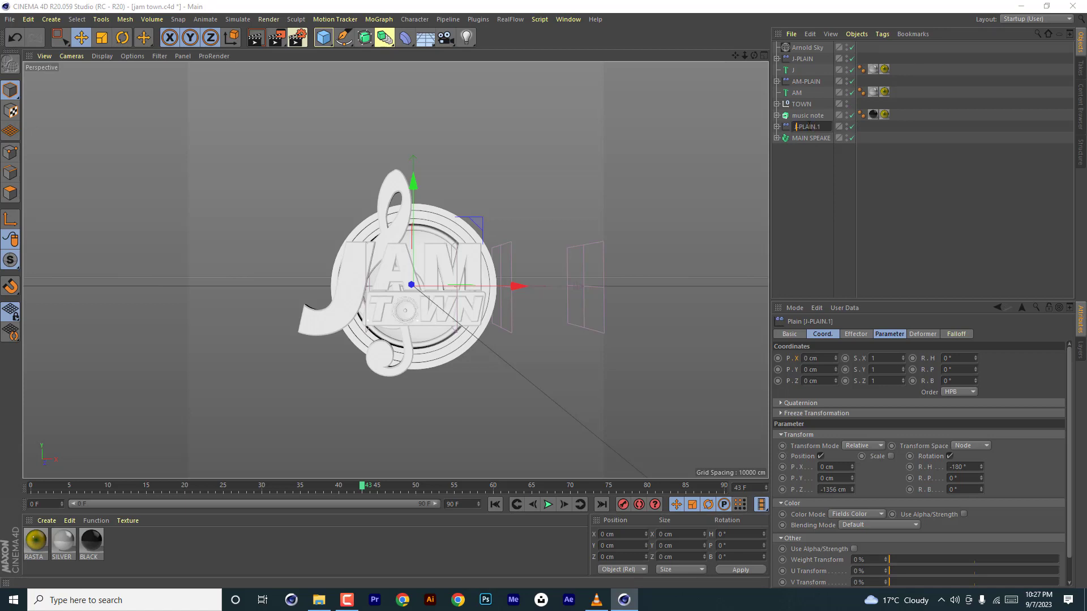
type("MAIN")
key("Return")
Add MAIN-PLAIN.1 to the effectors of the MAIN SPEAKE Fracture object and check the speaker at frame 13
left_click(806, 138)
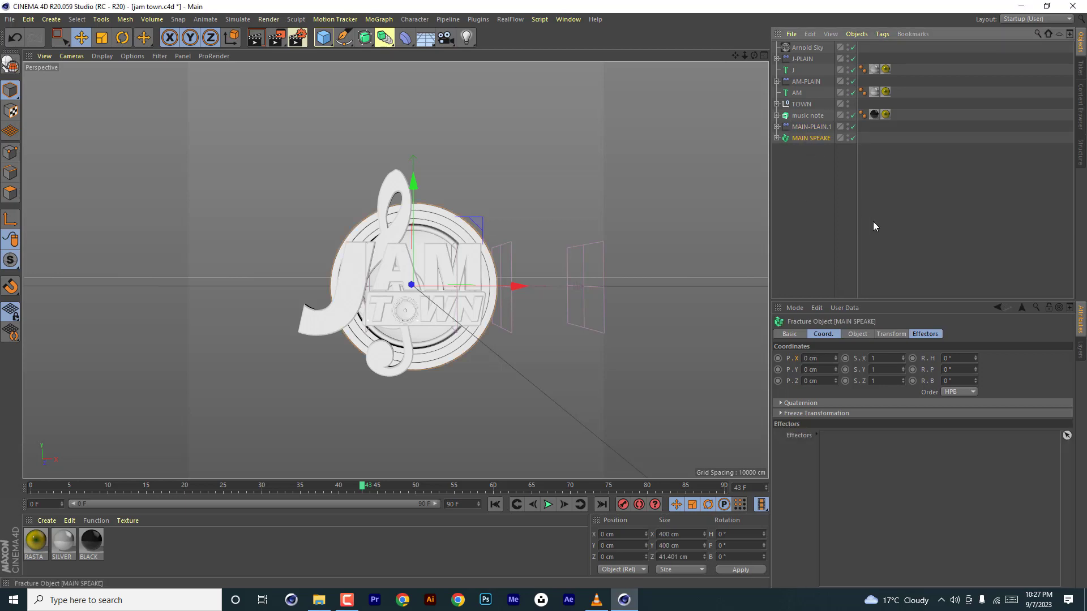
left_click(812, 128)
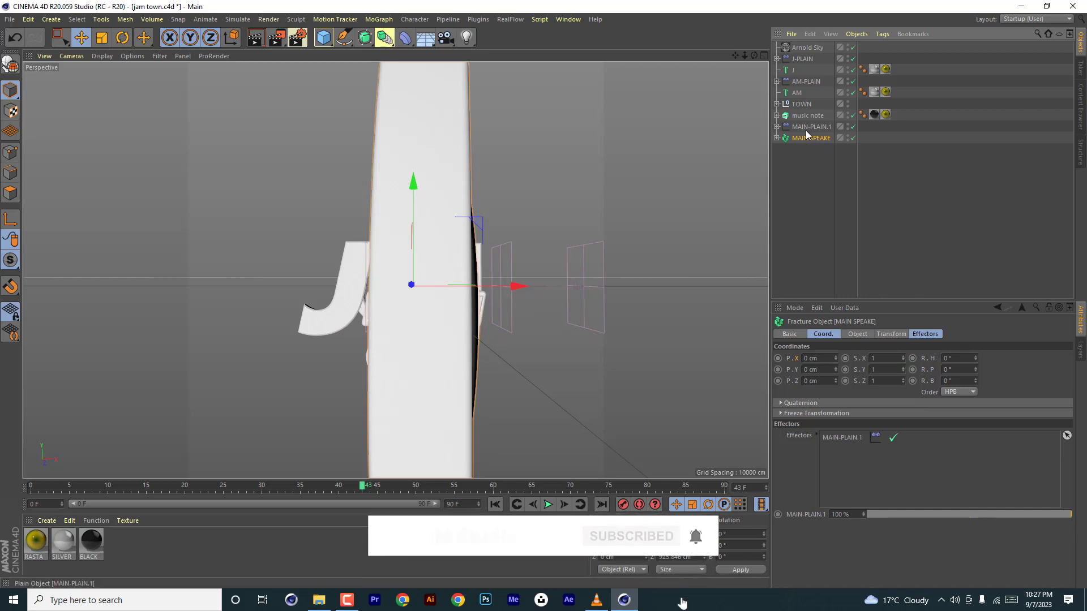
left_click_drag(366, 488, 129, 483)
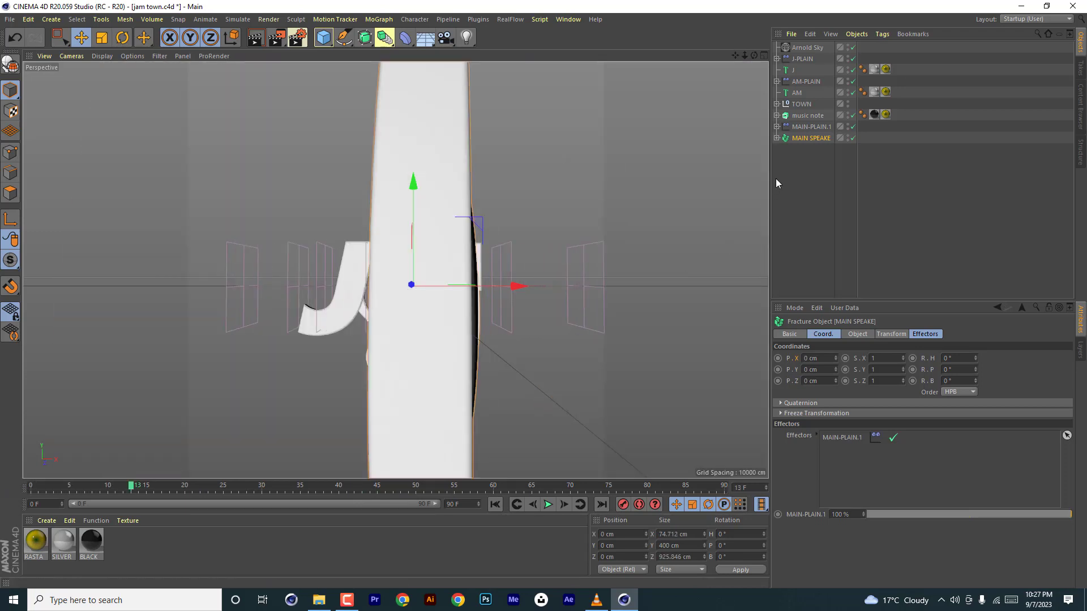
Move MAIN-PLAIN.1's linear field to about X 216.7 cm at its frame 10 keyframe and record the new position
left_click(777, 127)
left_click(805, 139)
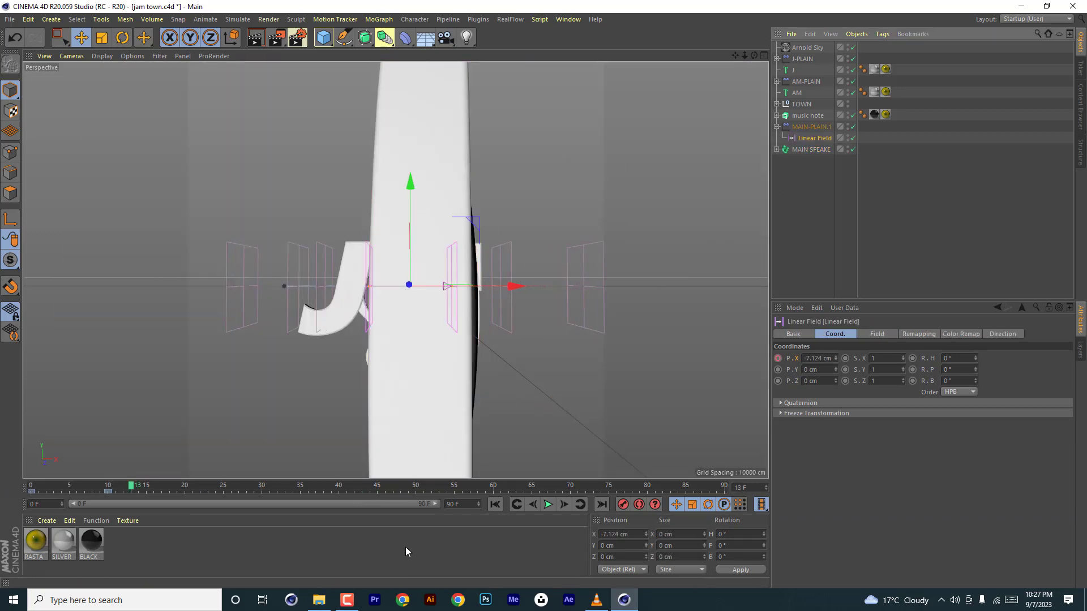
left_click(517, 504)
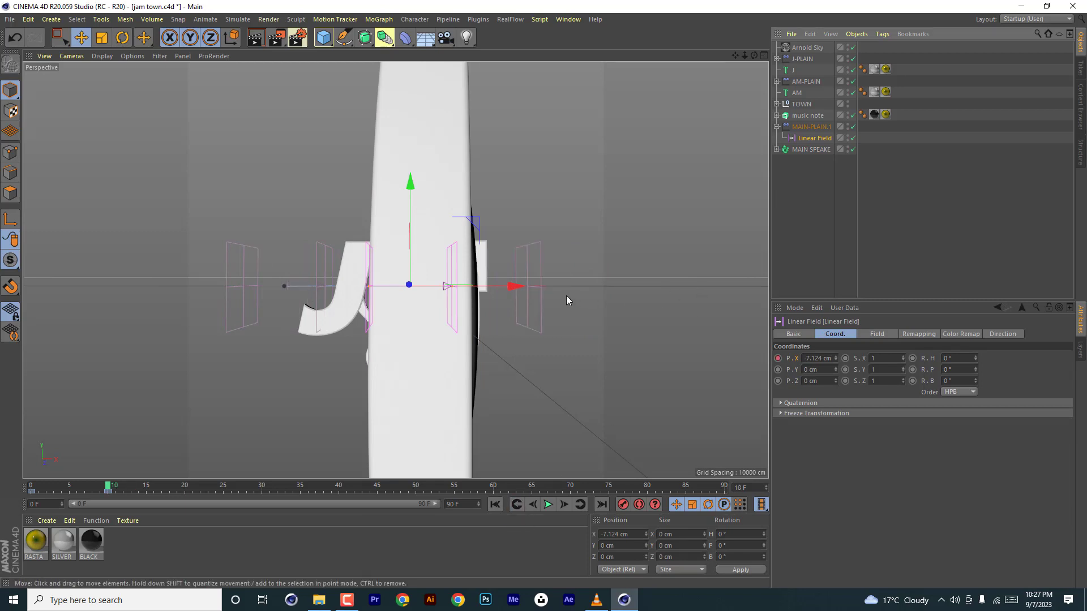
left_click_drag(517, 287, 605, 287)
left_click(778, 360, "ctrl")
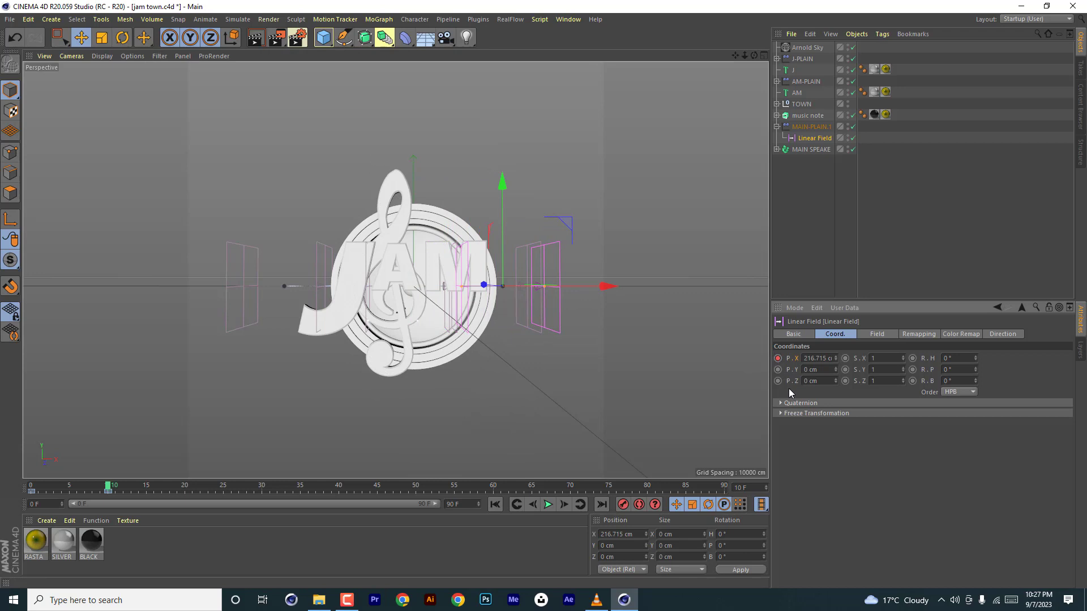
Play the animation from the start to check how the main speaker flies in
left_click(494, 504)
left_click(548, 504)
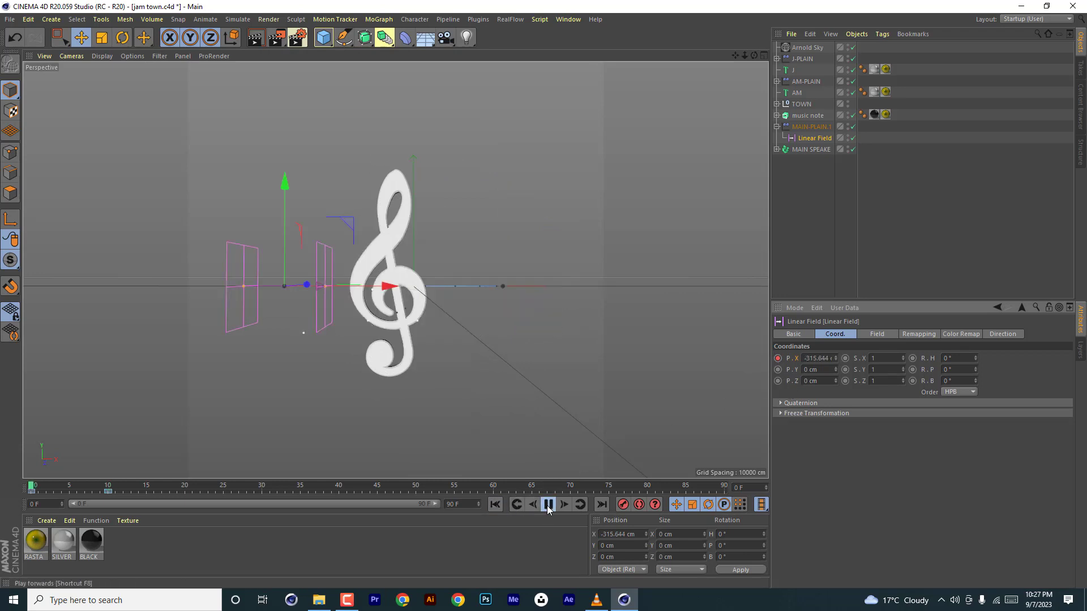
left_click(548, 506)
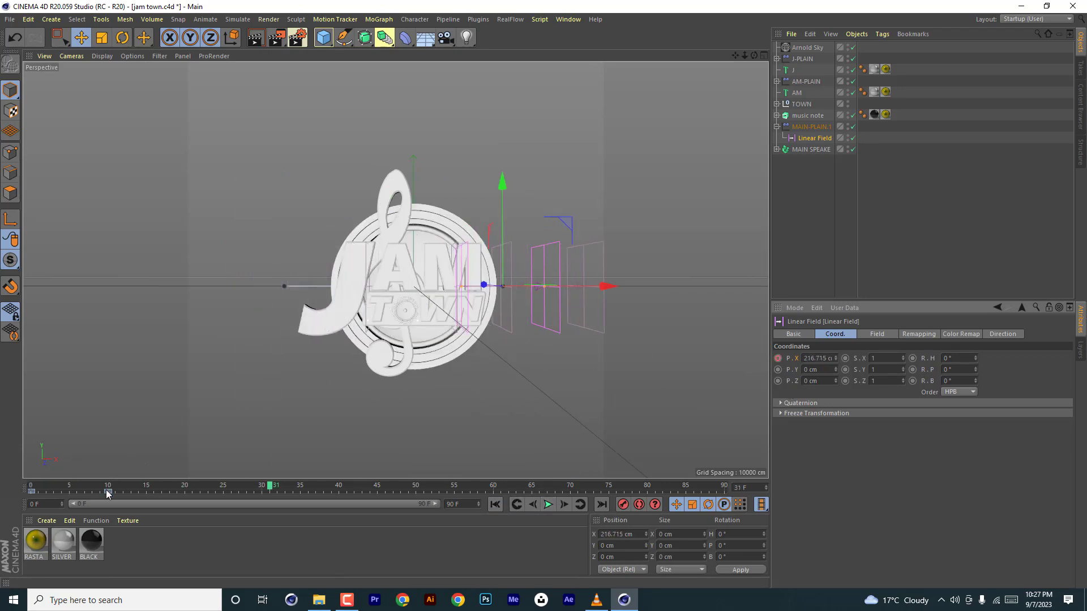
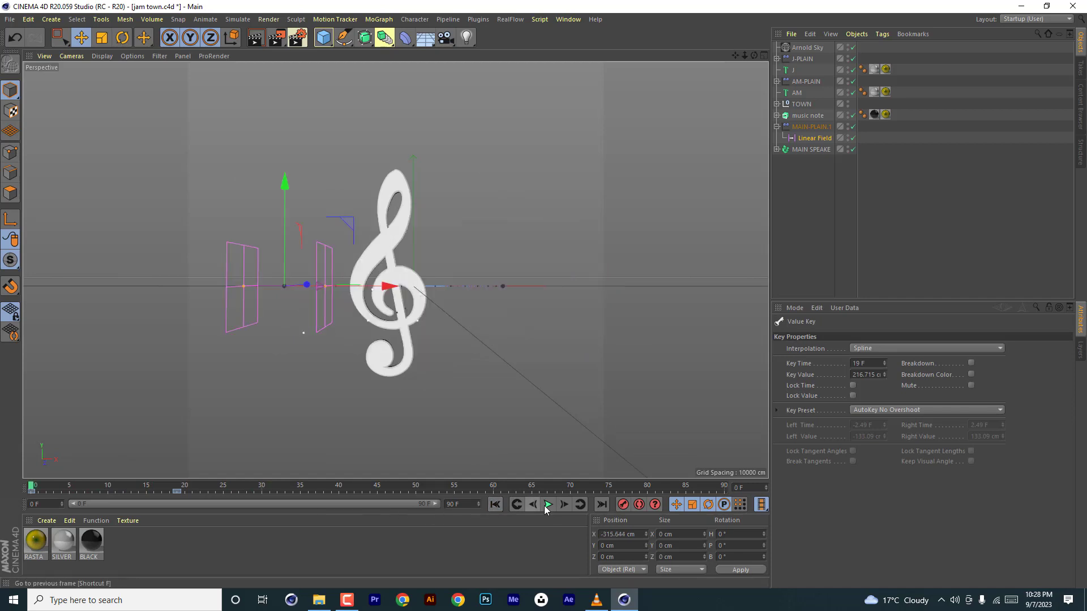
Set the heading rotation of the MAIN-PLAIN.1 effector's transform parameter to 180°
left_click(549, 505)
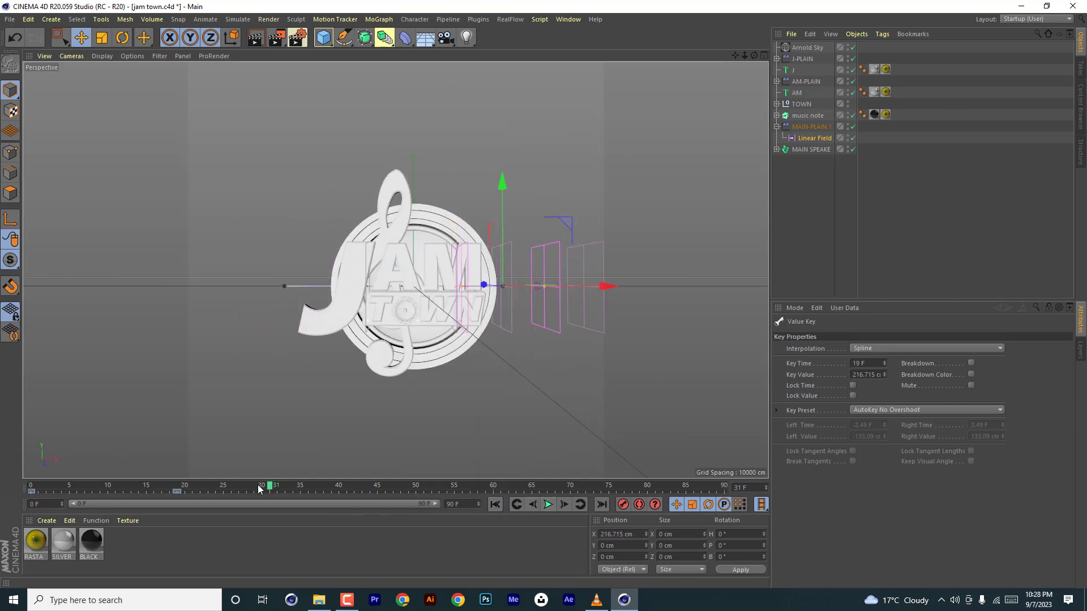
left_click_drag(265, 488, 116, 485)
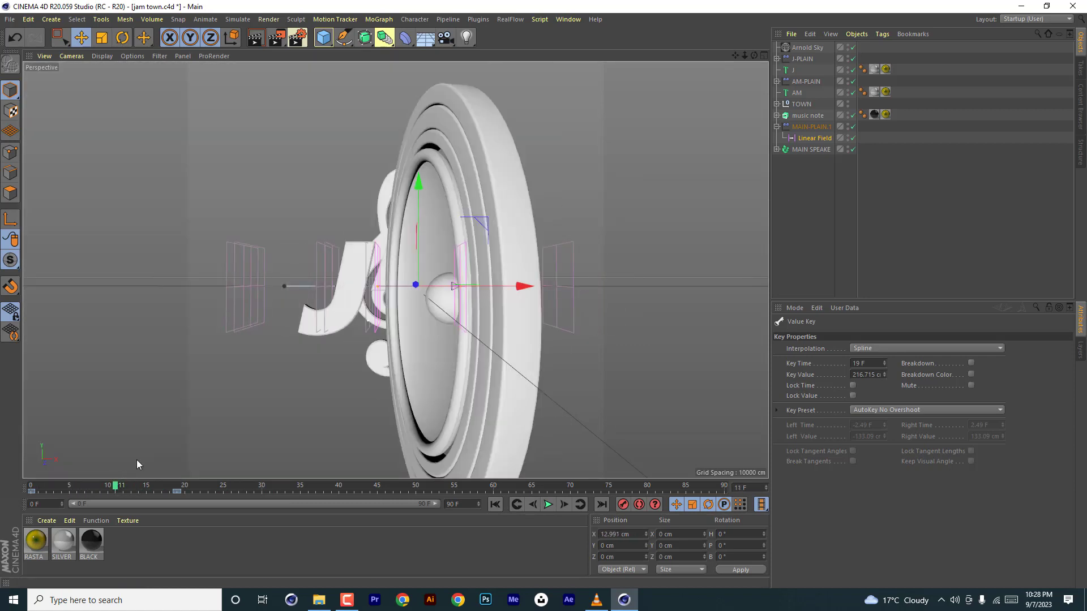
left_click(798, 129)
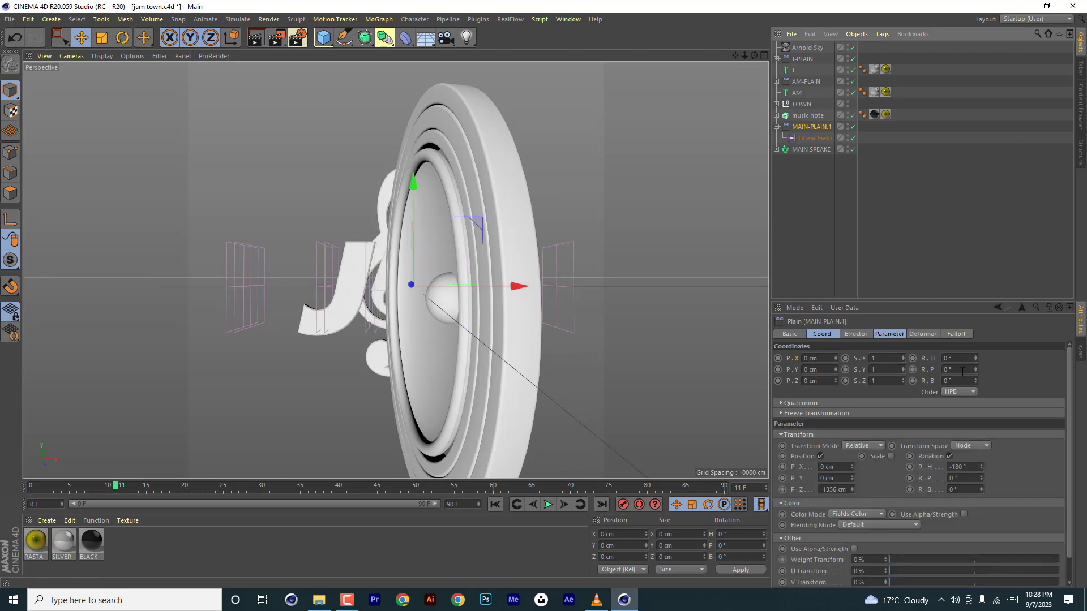
double_click(963, 467)
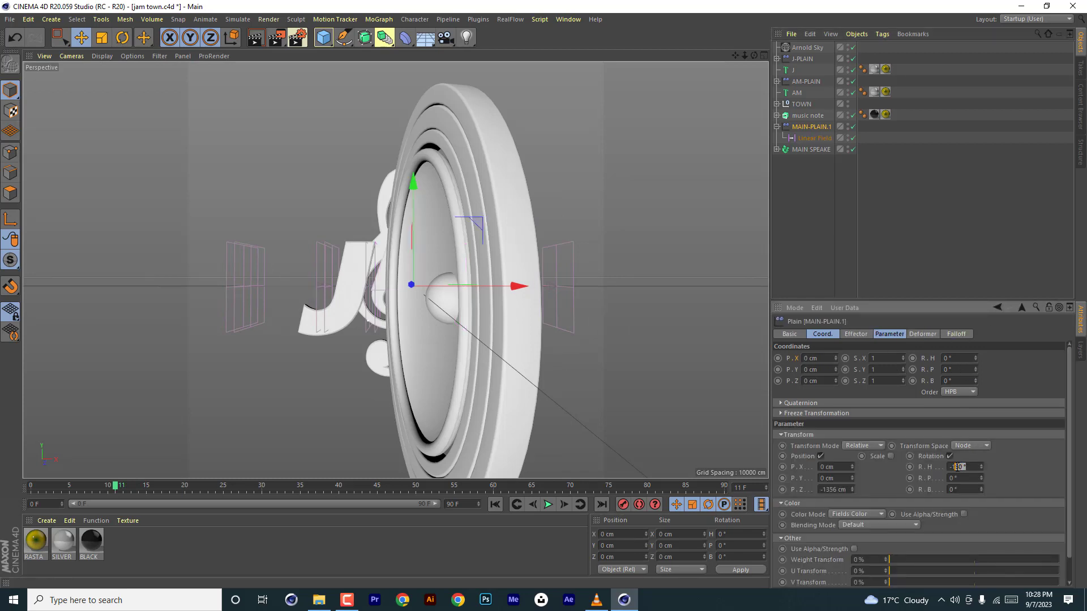
type("3")
key("Return")
Play the animation from the start to check the speaker's rotation and scrub back to frame 19
left_click(495, 504)
left_click(549, 504)
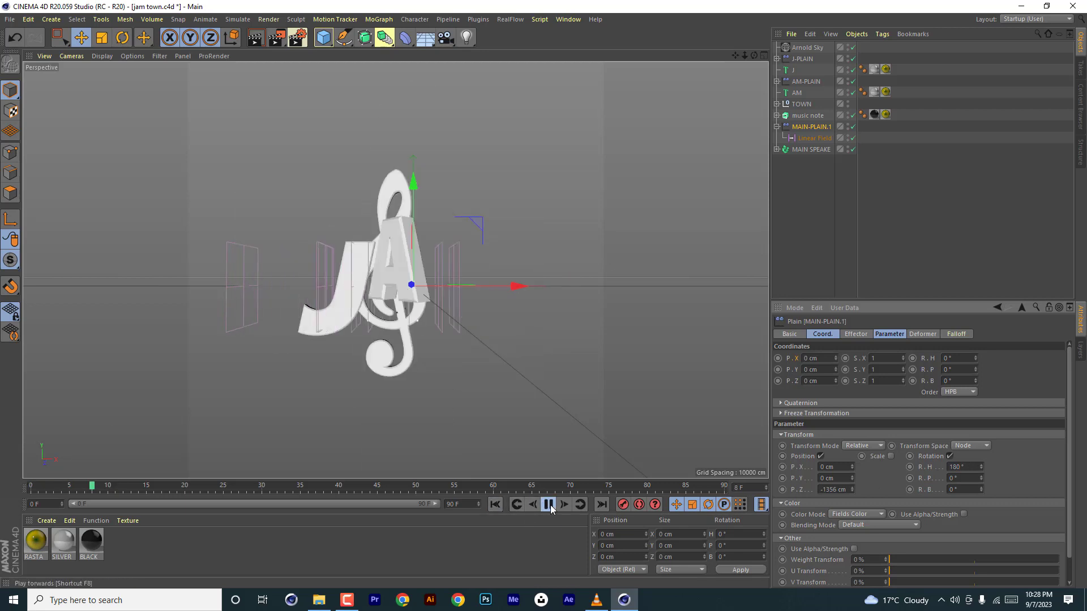
left_click(547, 505)
left_click_drag(358, 491, 177, 467)
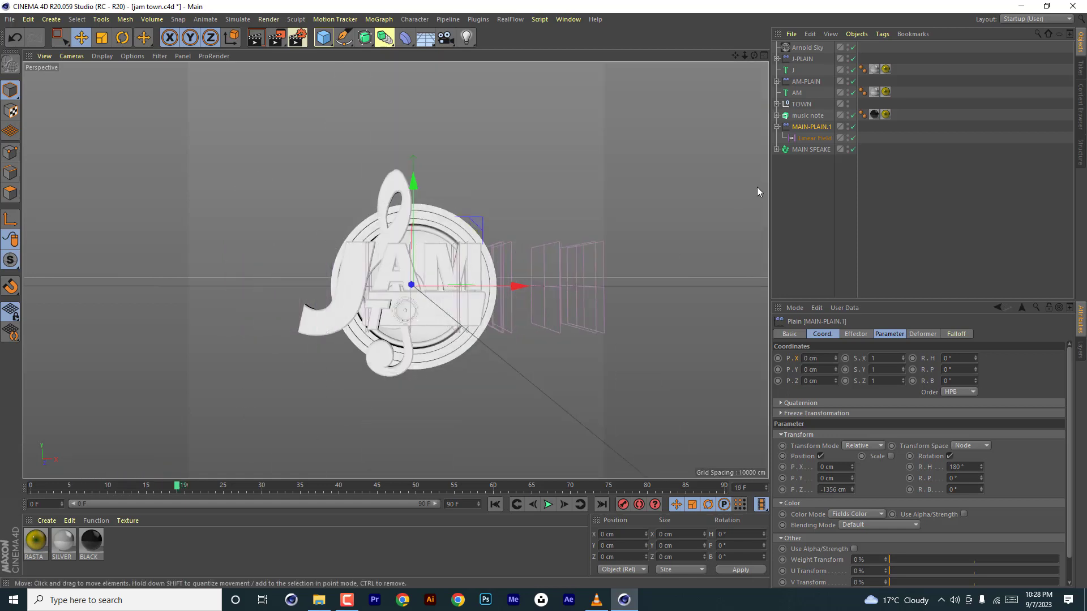
Duplicate the MAIN SPEAKE Fracture object directly below the original in the object hierarchy
left_click(805, 150)
left_click(778, 128)
left_click_drag(795, 165, 812, 128)
left_click(808, 162)
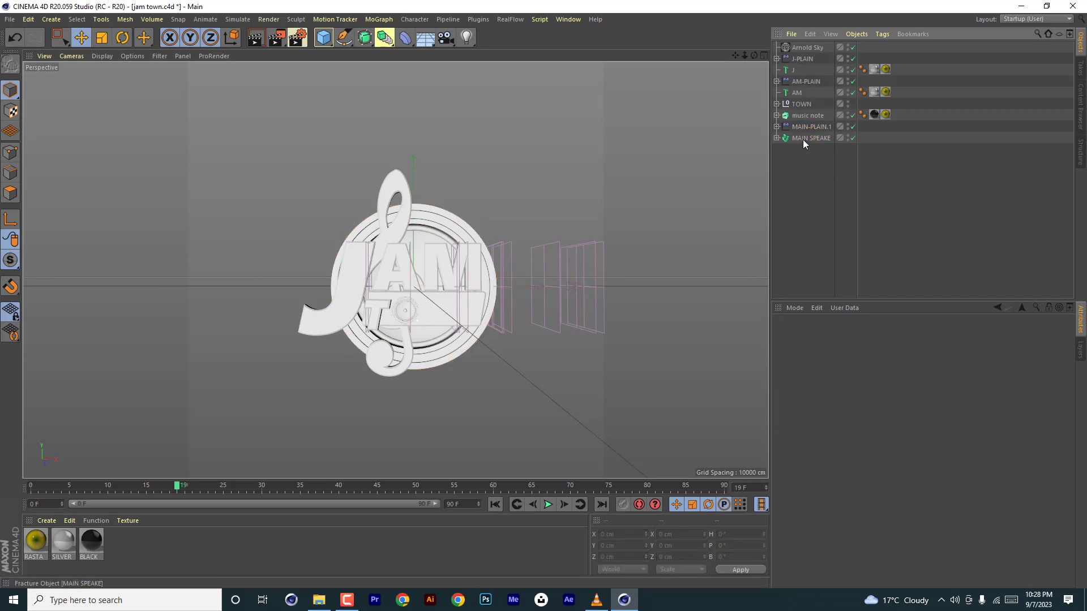
left_click_drag(801, 142, 793, 158, "ctrl")
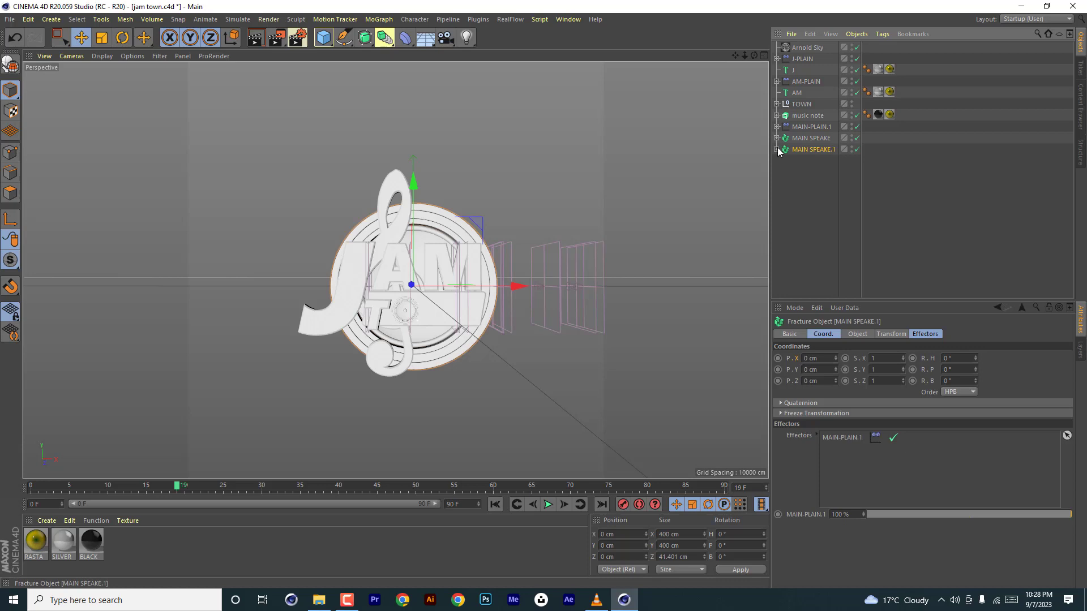
Delete the main speaker group from the copied Fracture object and put the music note inside it instead
left_click(776, 149)
left_click_drag(806, 244, 820, 170)
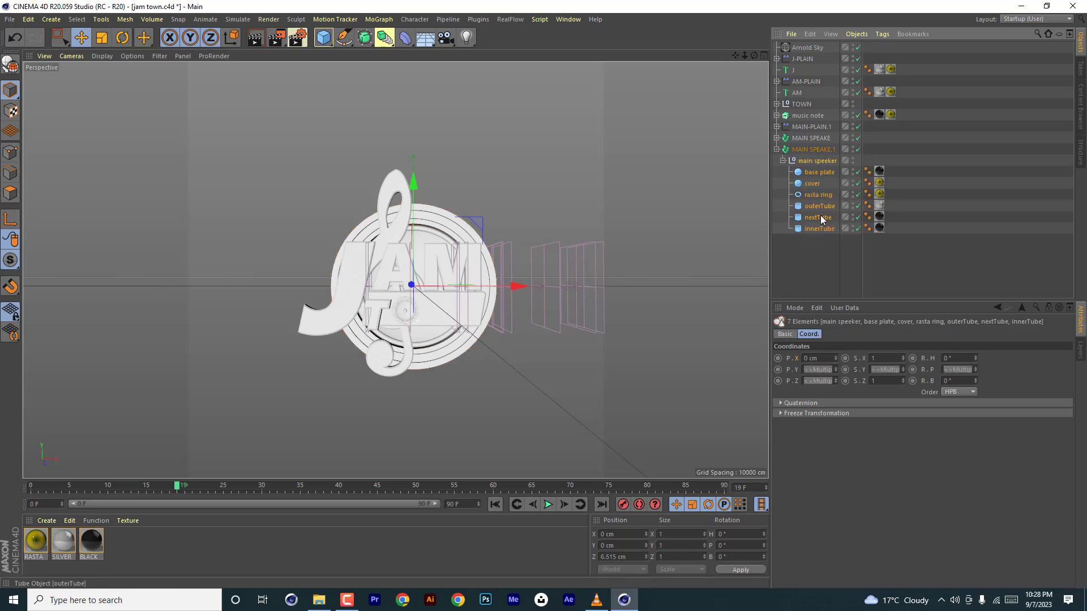
key("Delete")
left_click_drag(801, 115, 809, 150)
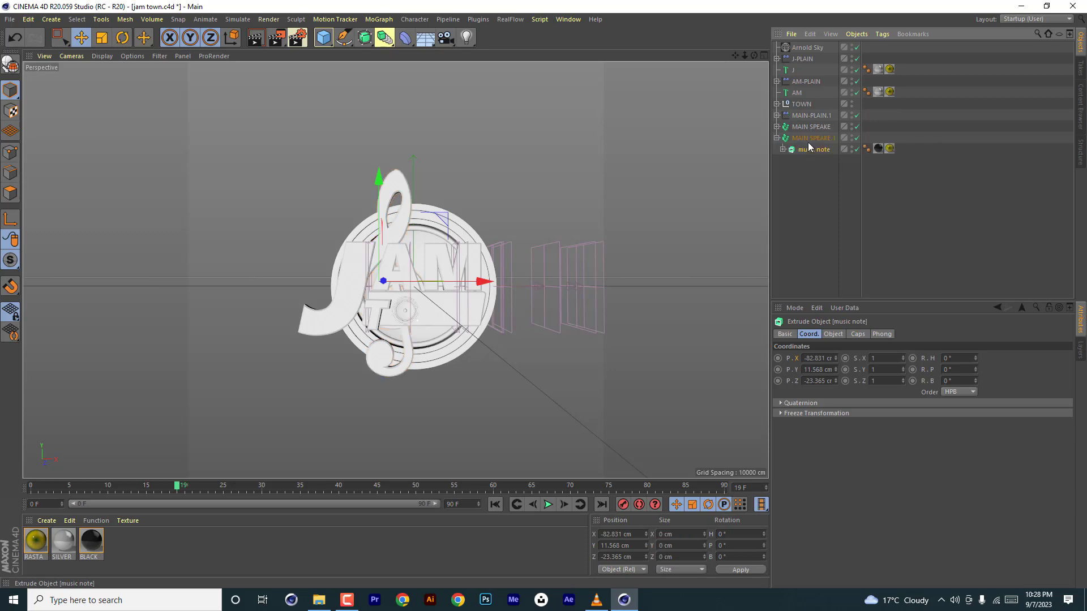
Rename the Fracture object containing the music note as NOTE and collapse it
double_click(816, 137)
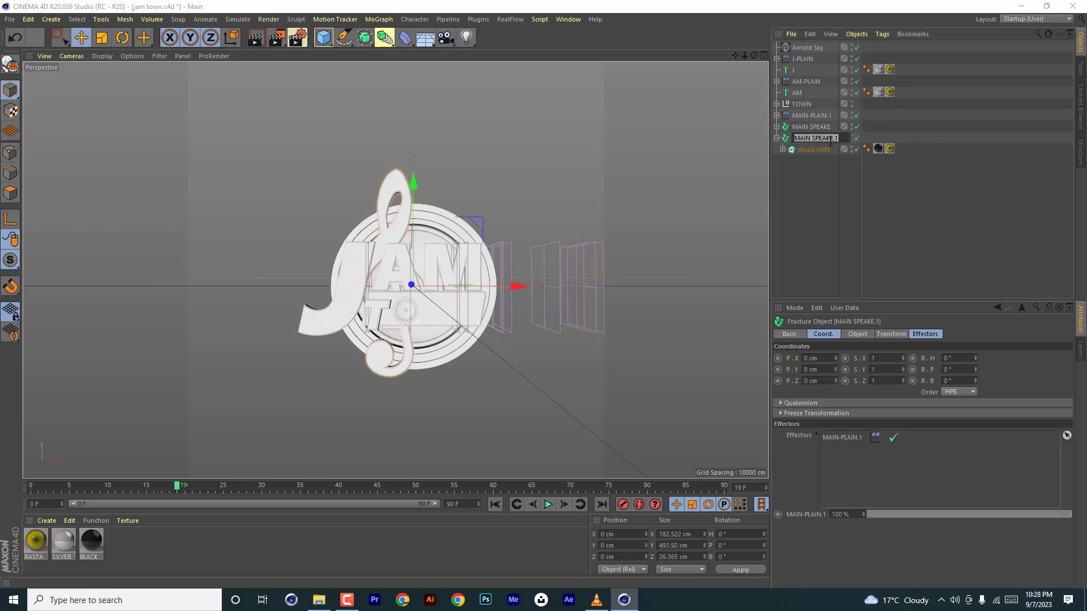
left_click_drag(811, 137, 776, 138)
left_click_drag(842, 138, 767, 137)
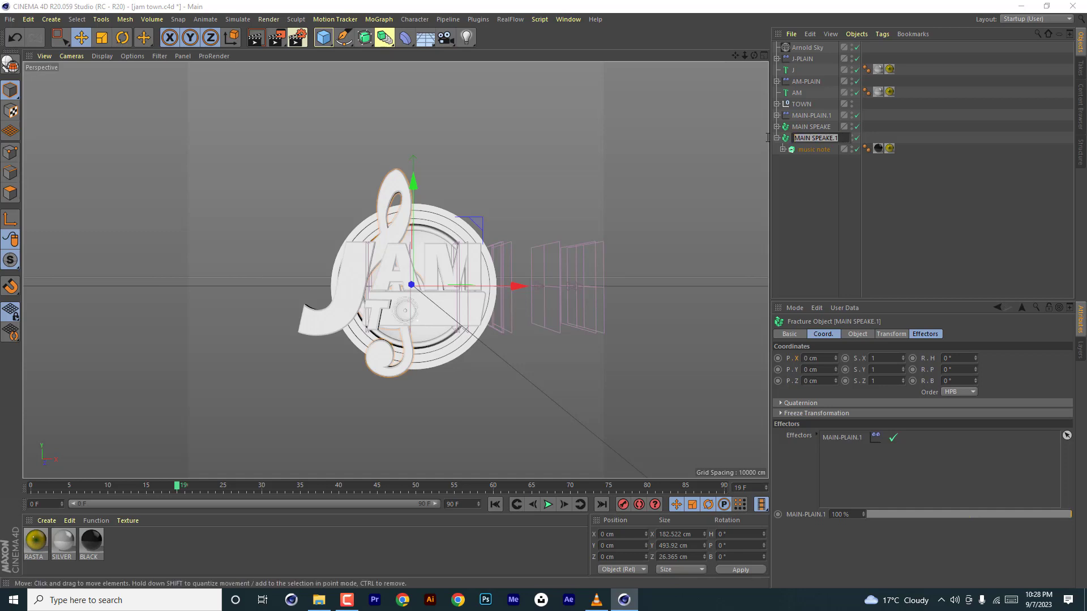
type("NOTE")
left_click(776, 137)
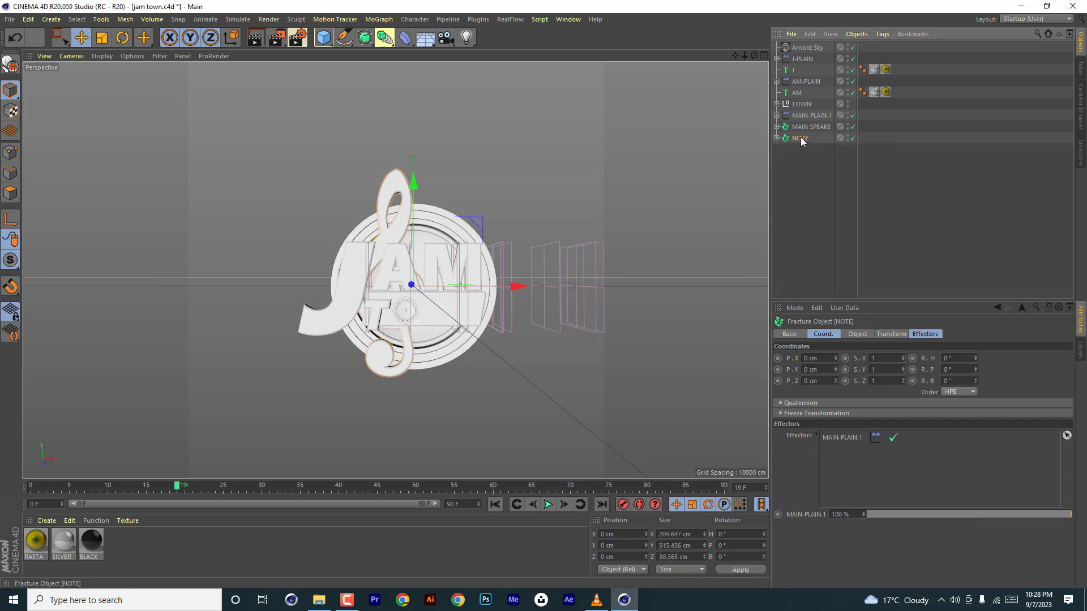
Duplicate the MAIN-PLAIN.1 effector above the NOTE Fracture object and remove MAIN-PLAIN.1 from NOTE's effectors
left_click(807, 115)
left_click_drag(807, 116, 796, 148)
left_click(797, 150)
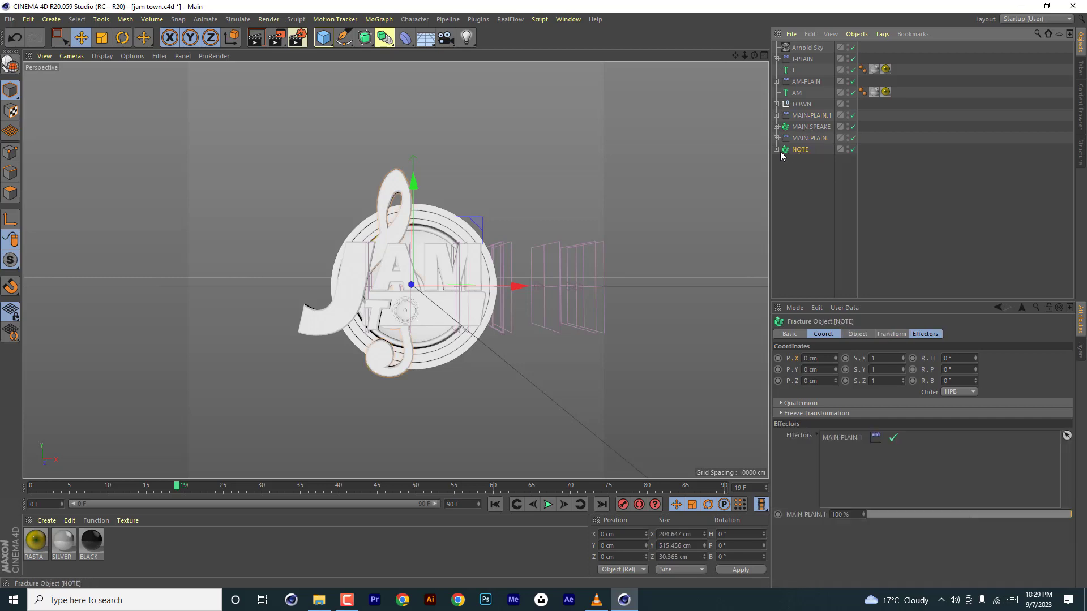
left_click(838, 437)
key("Delete")
left_click_drag(810, 139, 813, 162)
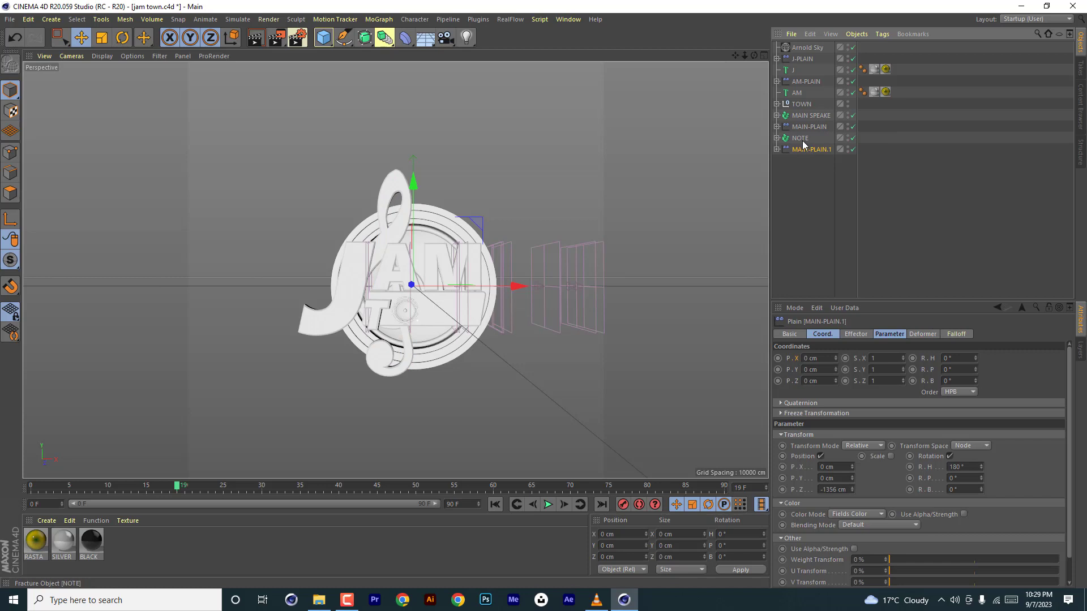
left_click(800, 141)
left_click(800, 125)
left_click(804, 115)
left_click_drag(809, 150, 807, 113)
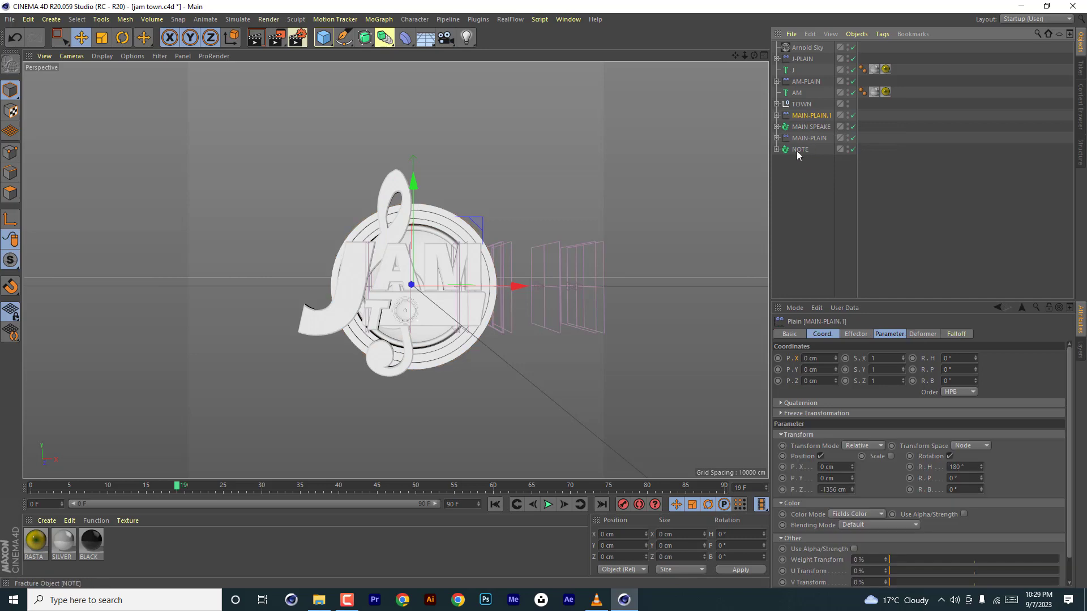
Add the copied MAIN-PLAIN effector to the NOTE Fracture object's effectors and rename it NOTE-PLAIN
left_click(796, 149)
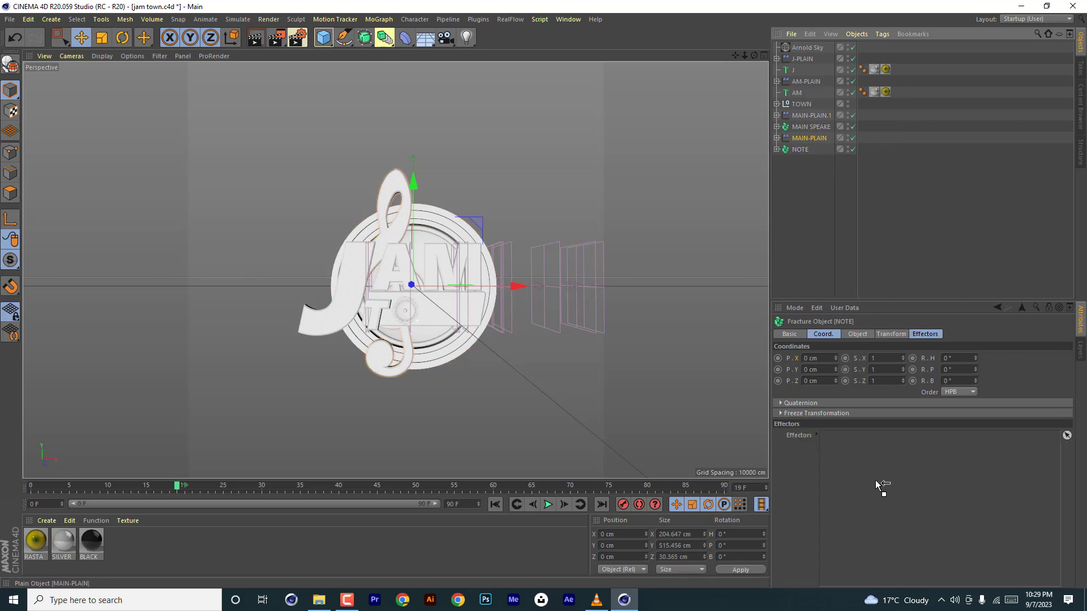
left_click_drag(875, 480, 877, 457)
double_click(809, 138)
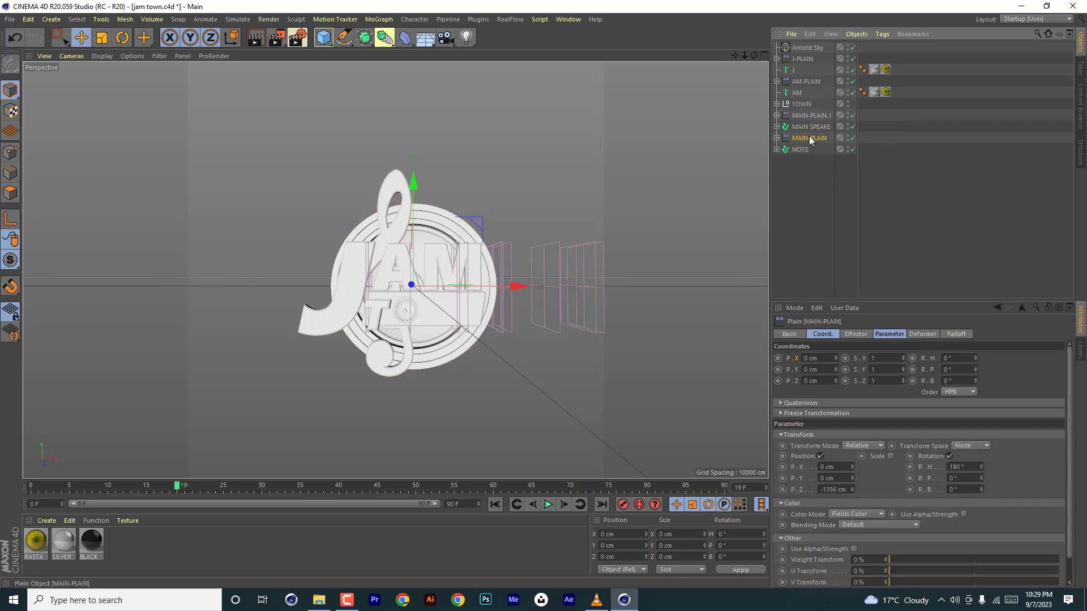
left_click(810, 140)
key("BackSpace")
key("BackSpace")
key("BackSpace")
key("BackSpace")
type("NOTE")
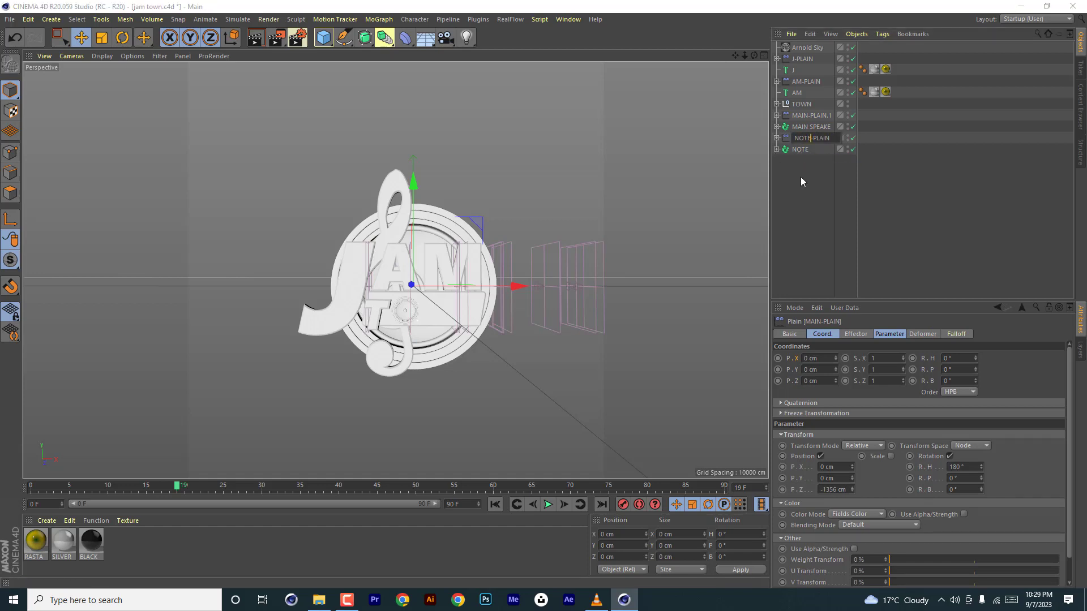
key("Return")
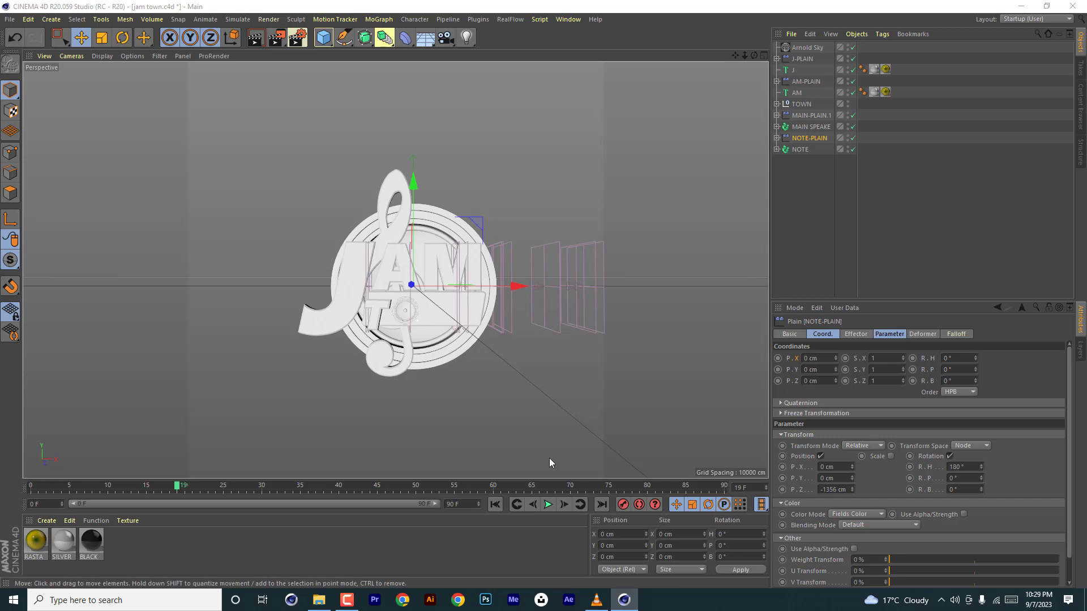
Play the animation to check how the music note flies in with the other logo parts
left_click(547, 505)
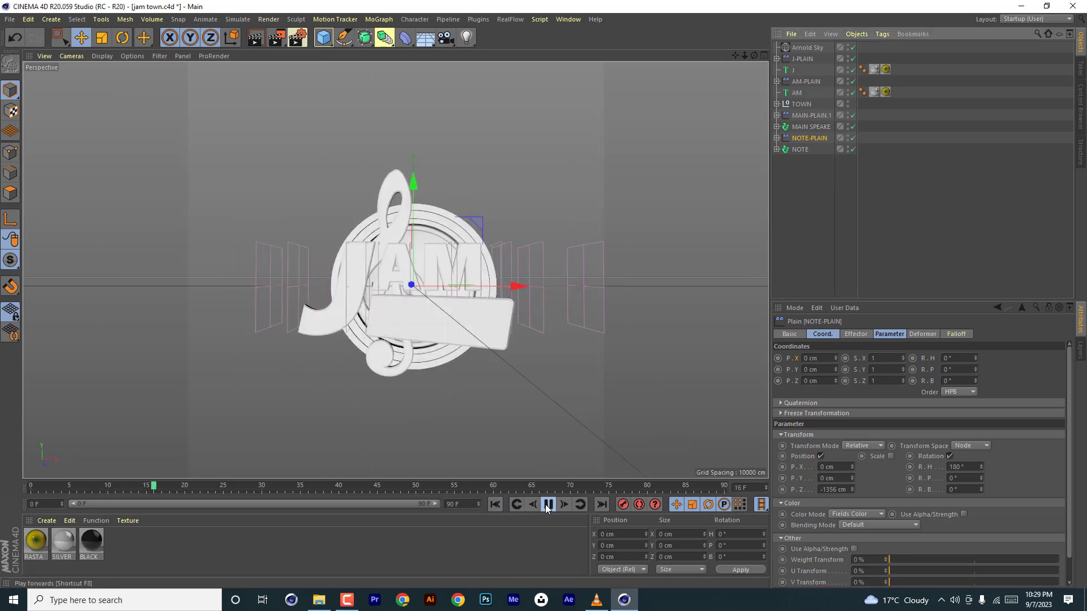
left_click(493, 504)
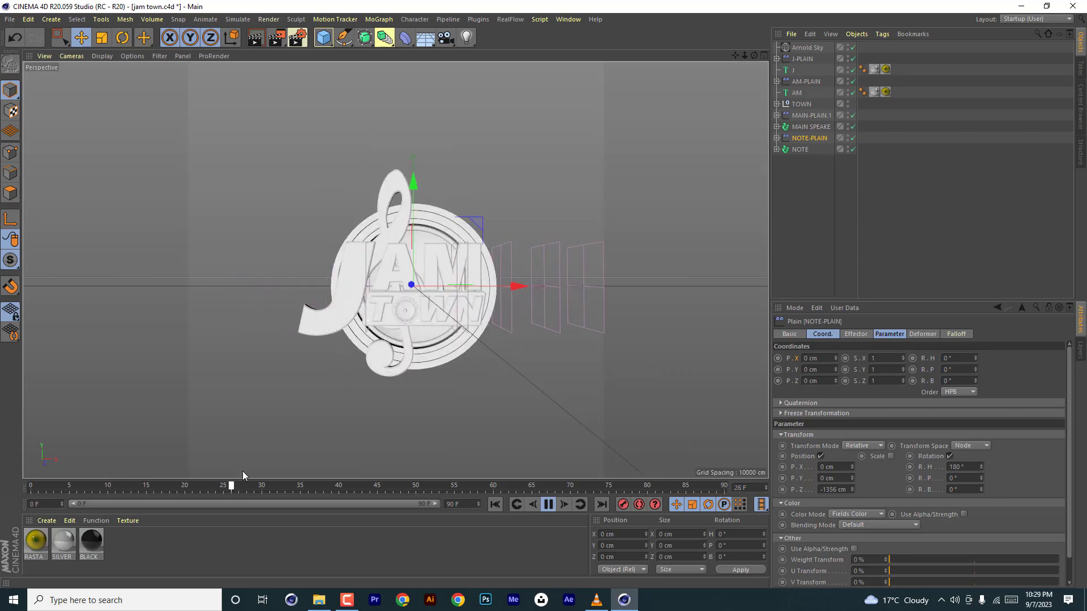
left_click(548, 505)
Examine the linear fields' keyframes in the Dope Sheet timeline and close it
left_click(570, 19)
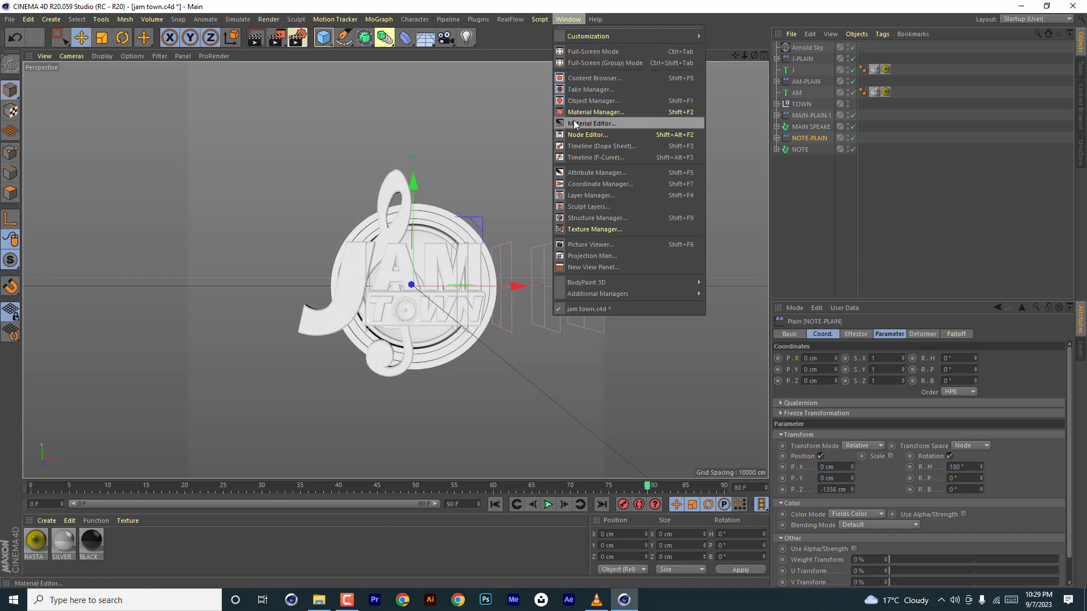
left_click(600, 146)
left_click_drag(636, 138, 618, 89)
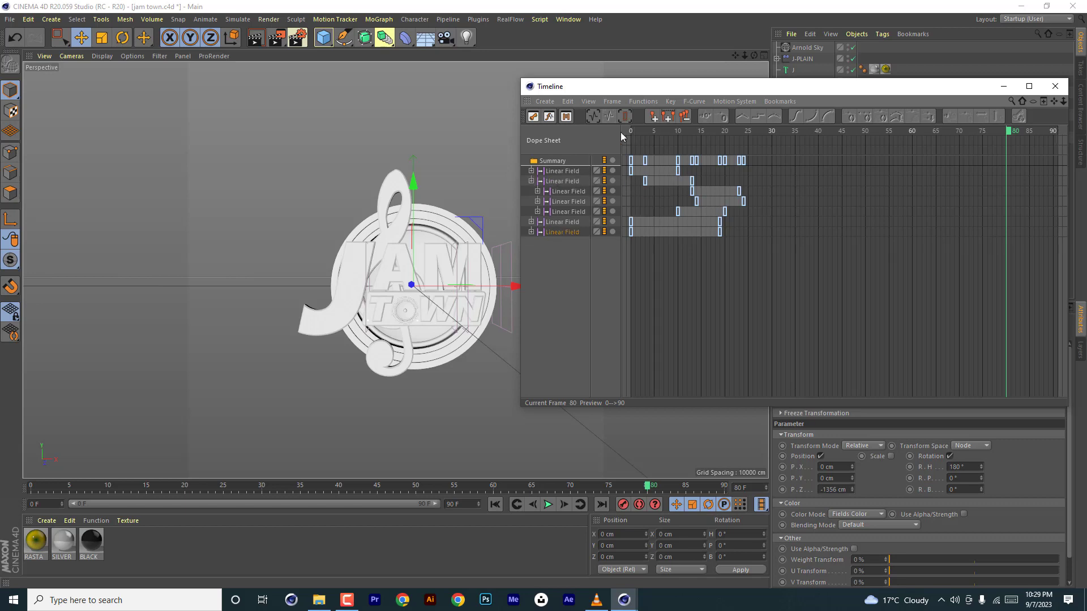
left_click_drag(646, 94, 371, 87)
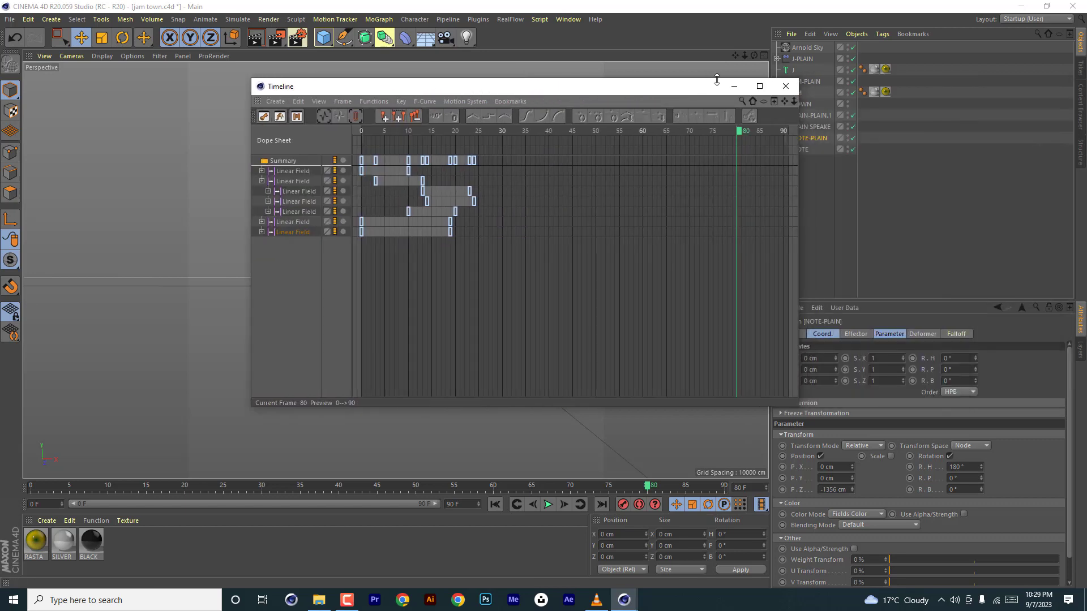
left_click(786, 86)
Rename the linear field under J-PLAIN as J and the one under AM-PLAIN as AM
left_click(777, 58)
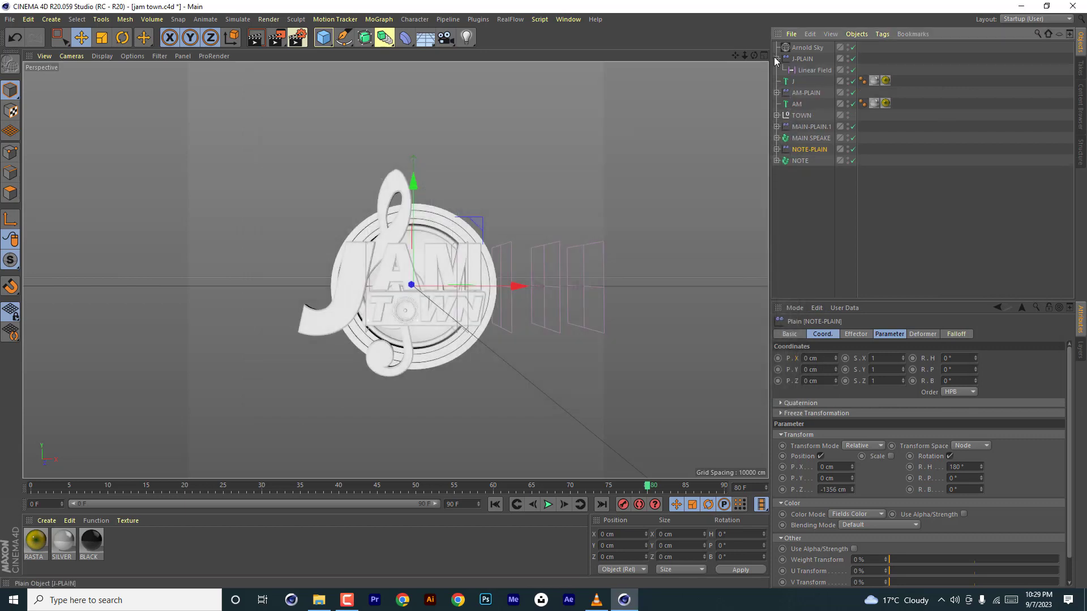
double_click(816, 70)
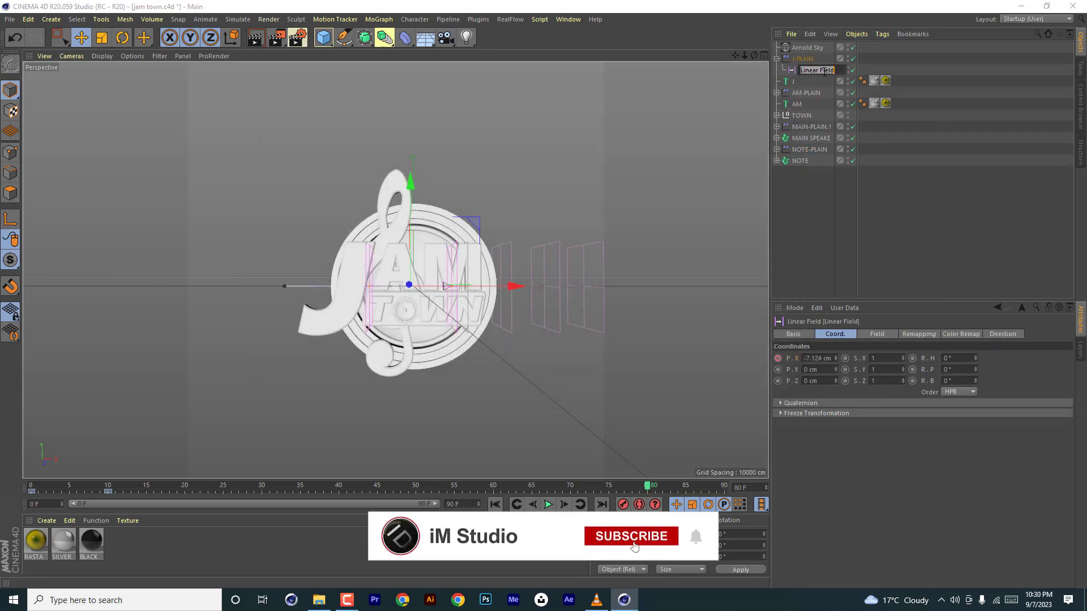
type("J")
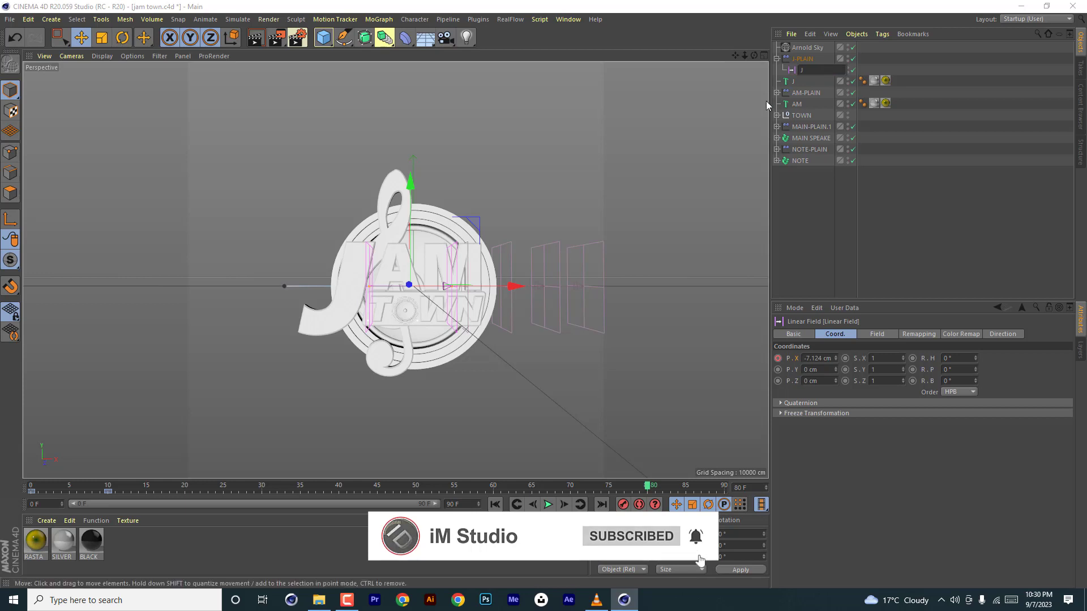
key("Return")
left_click(777, 92)
left_click(806, 104)
double_click(806, 104)
type("AM")
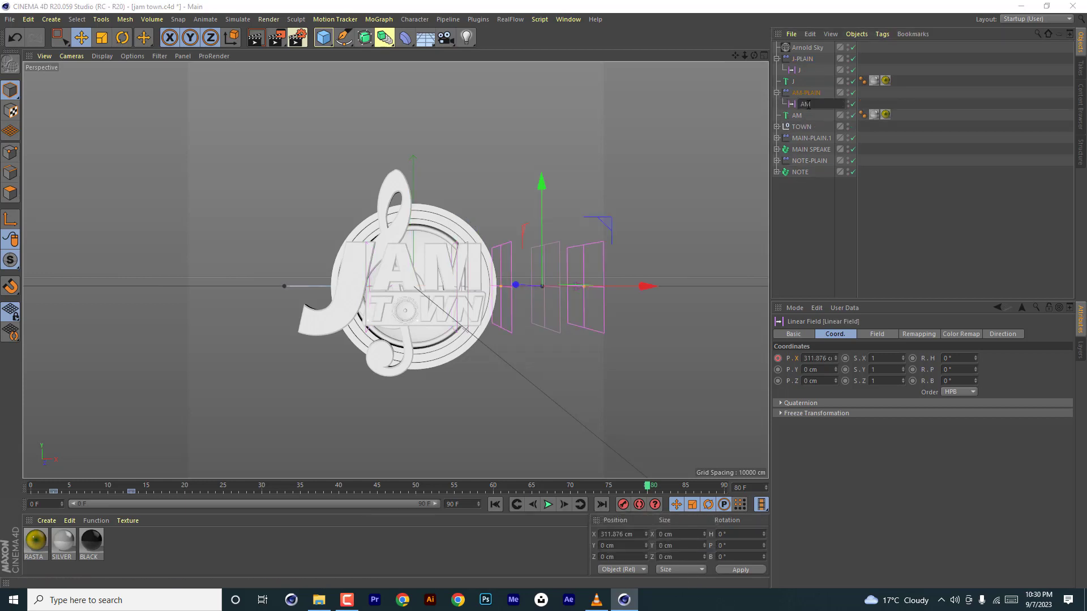
key("Return")
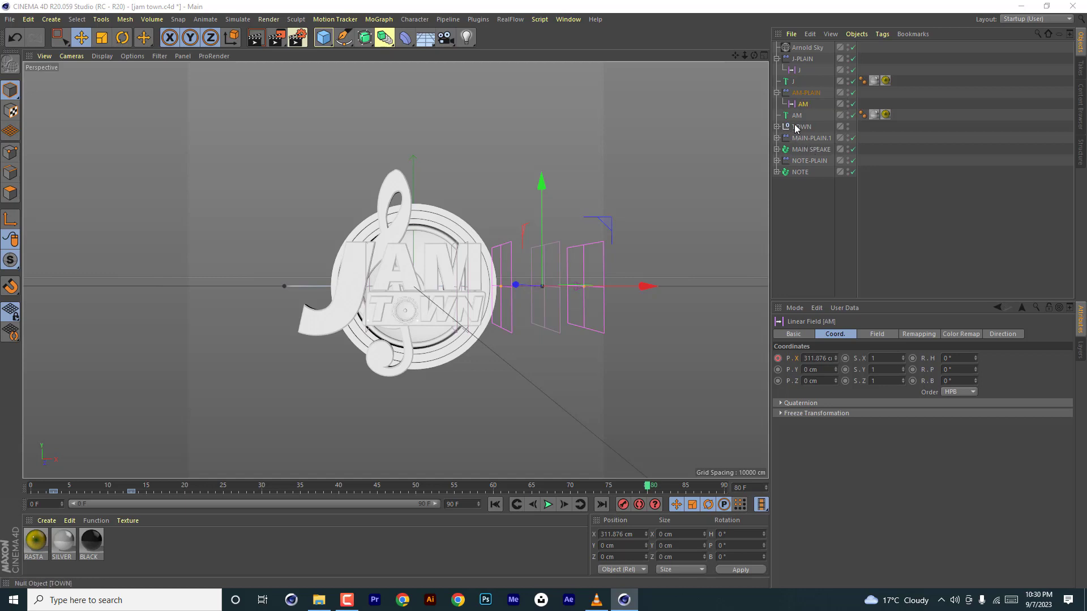
Rename the linear field under MAIN-PLAIN.1 as MAIN and the one under NOTE-PLAIN as NOTE
left_click(778, 138)
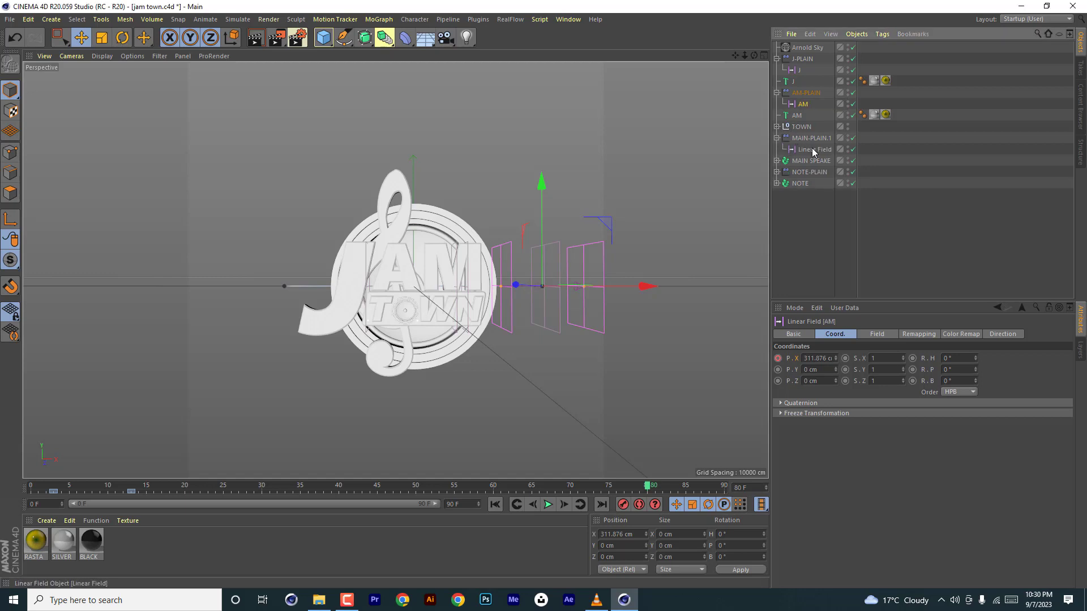
double_click(817, 149)
type("MAIN")
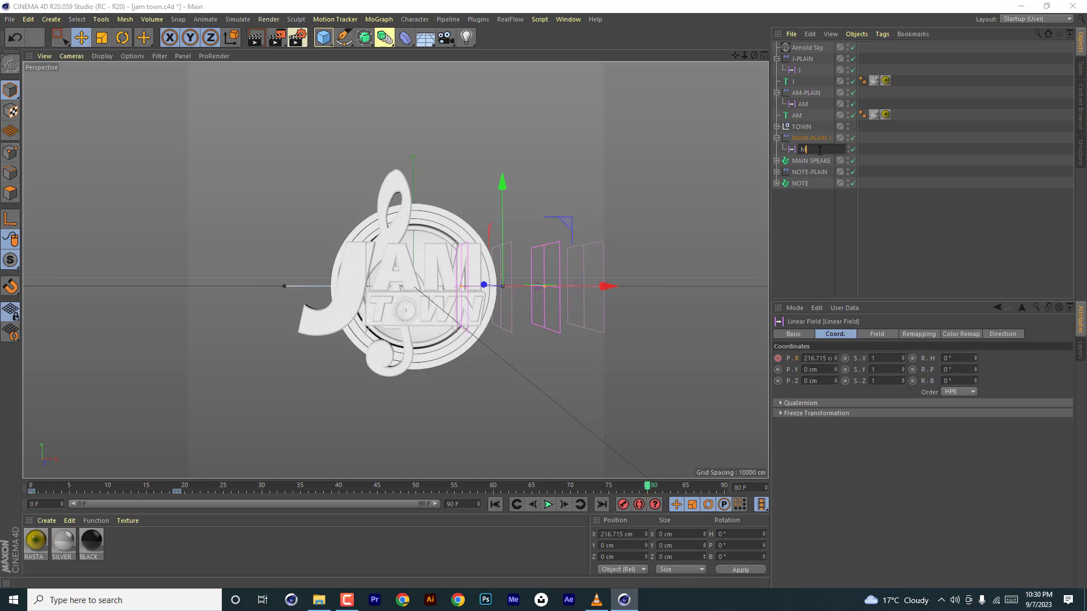
key("Return")
left_click(777, 172)
double_click(807, 184)
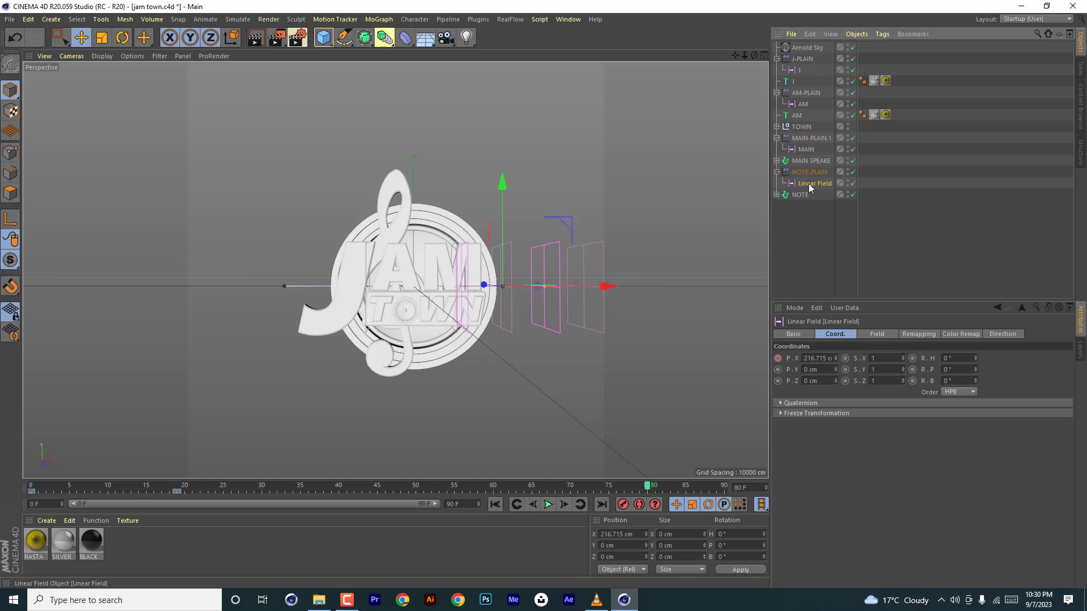
type("NOTE")
key("Return")
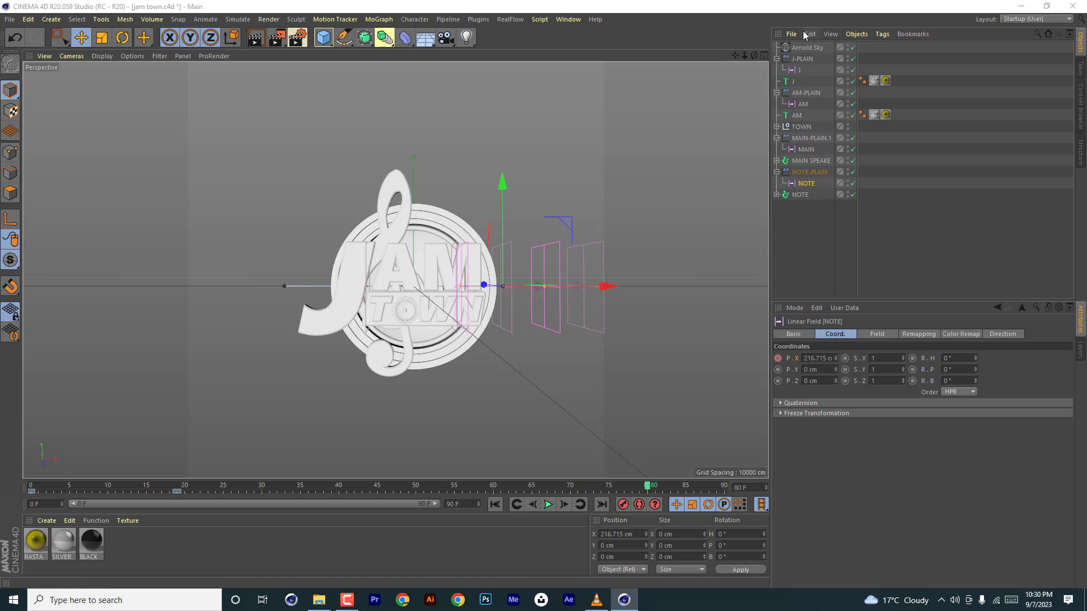
In the TOWN group, rename the linear field under ZERO-PLAIN as ZERO and the one under TOWN-PLAIN as TOWN
left_click(777, 126)
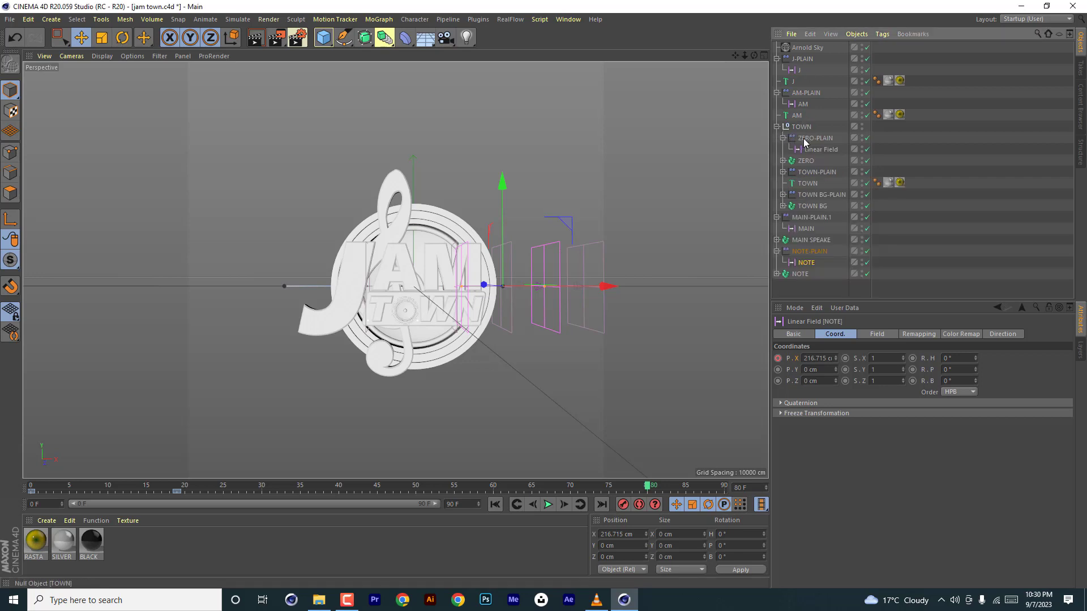
double_click(815, 149)
type("ZERO")
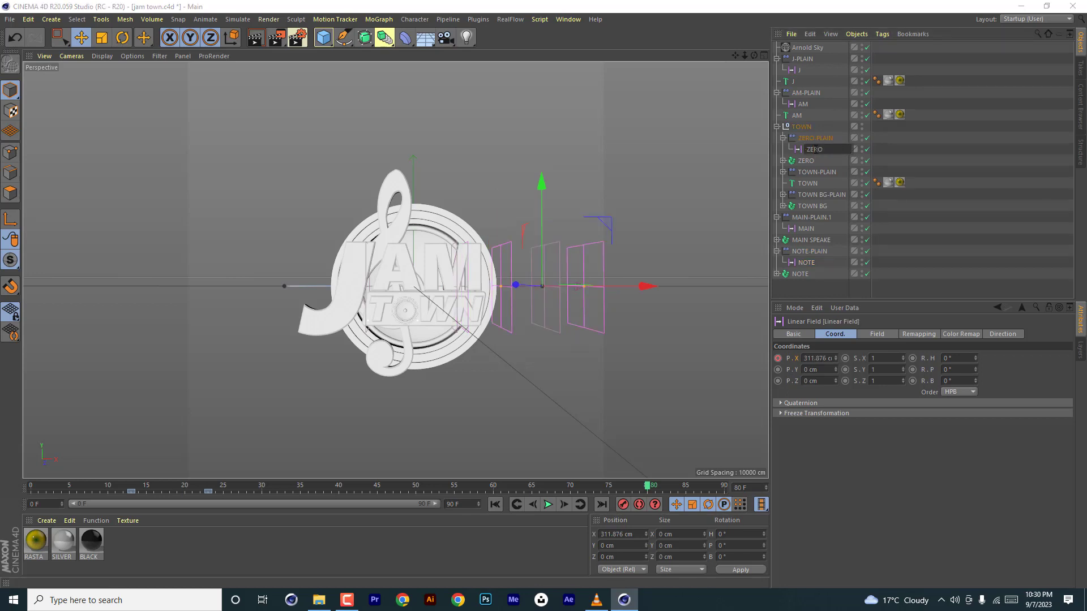
key("Return")
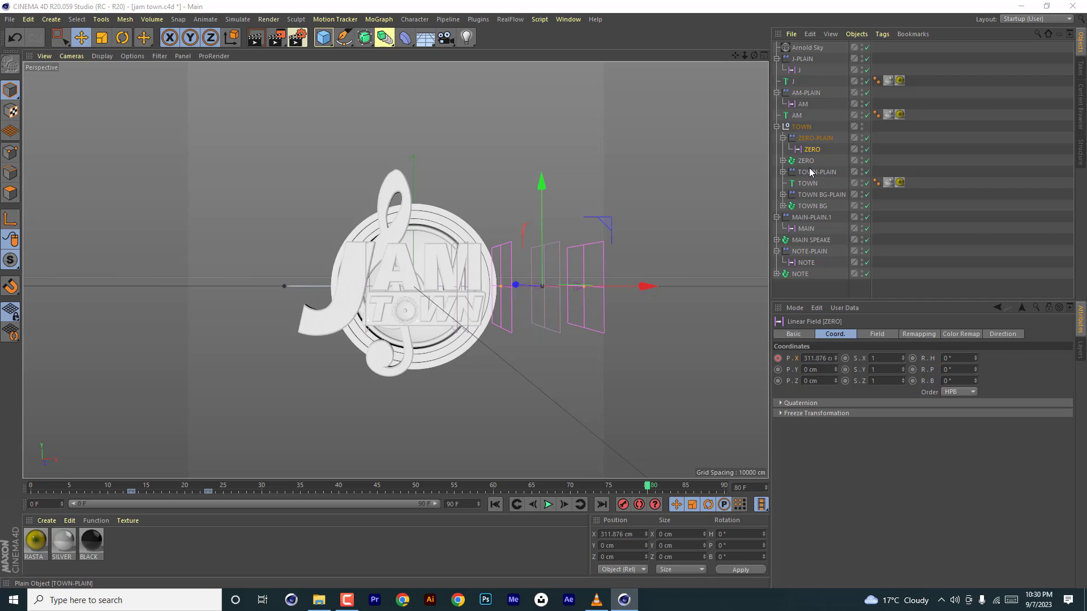
left_click(811, 172)
left_click(783, 172)
double_click(813, 184)
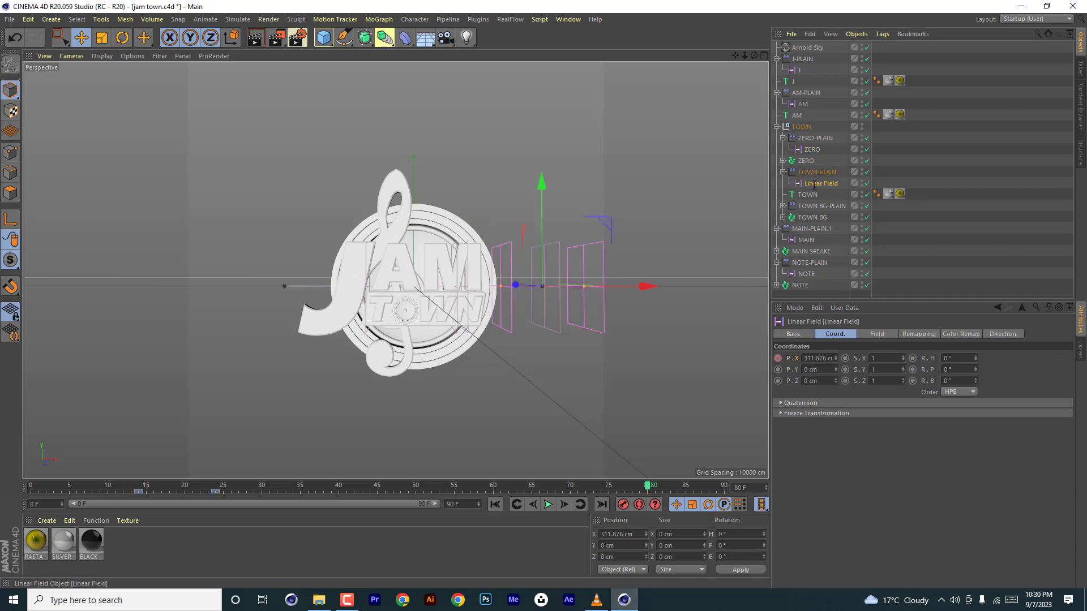
type("TOW")
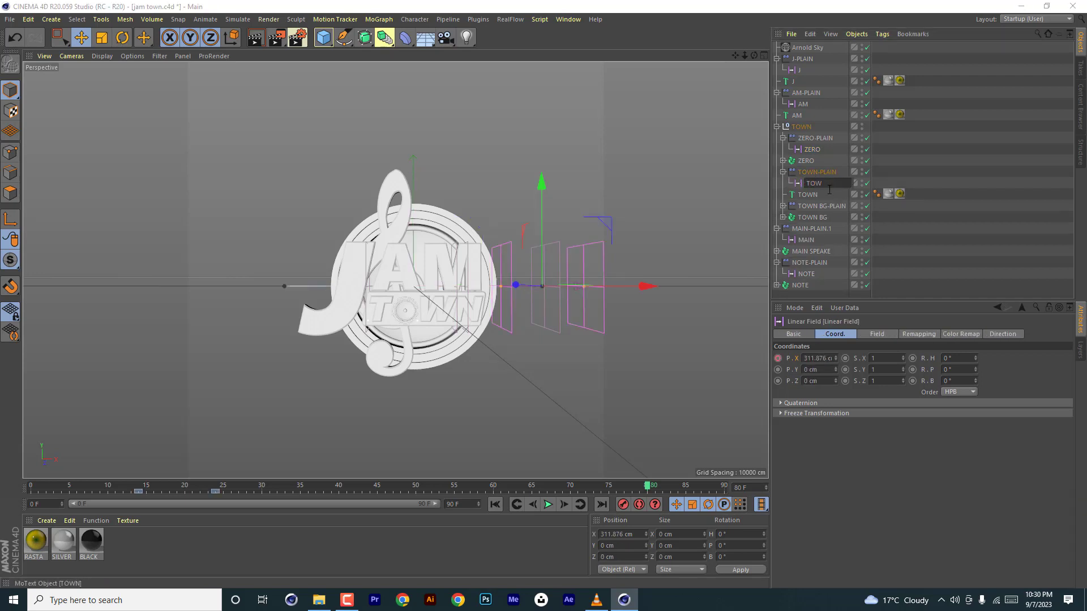
type("N")
key("Return")
Rename the linear field under TOWN BG-PLAIN as BG and collapse the TOWN and AM-PLAIN hierarchies
left_click(782, 206)
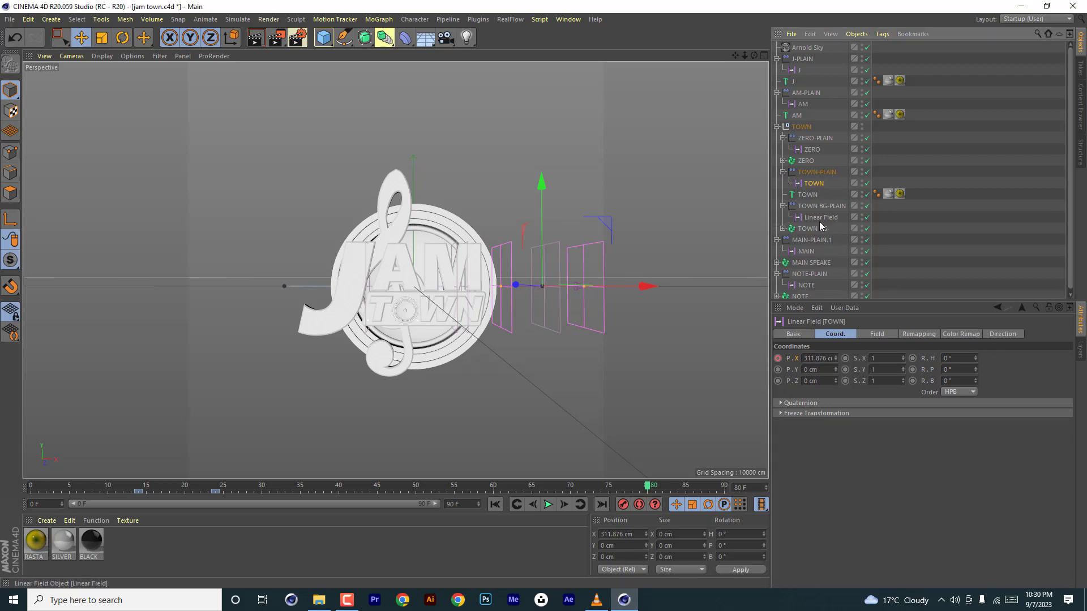
double_click(817, 218)
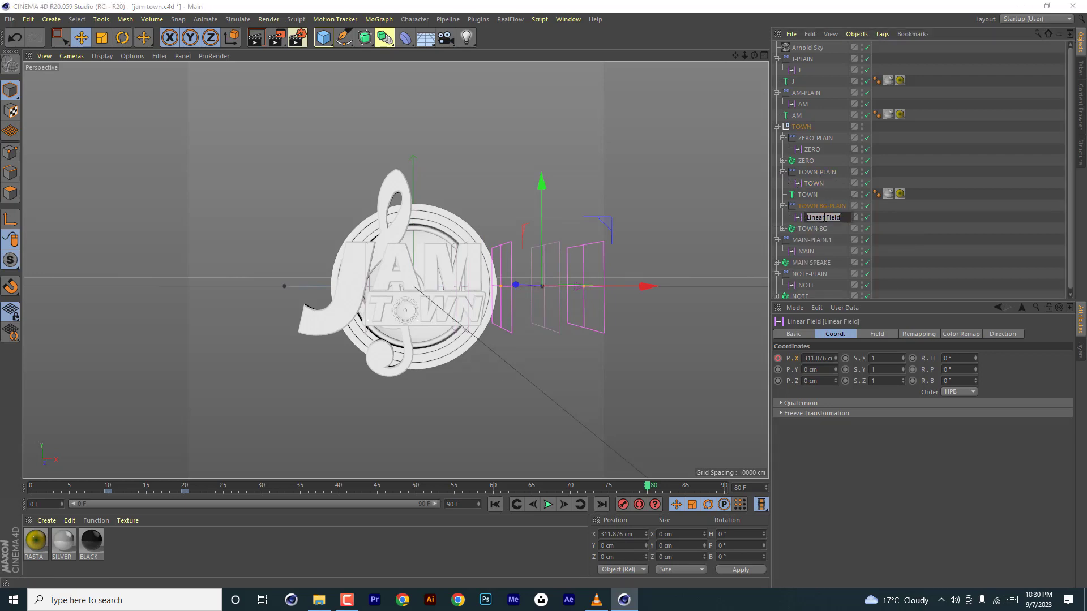
type("BG")
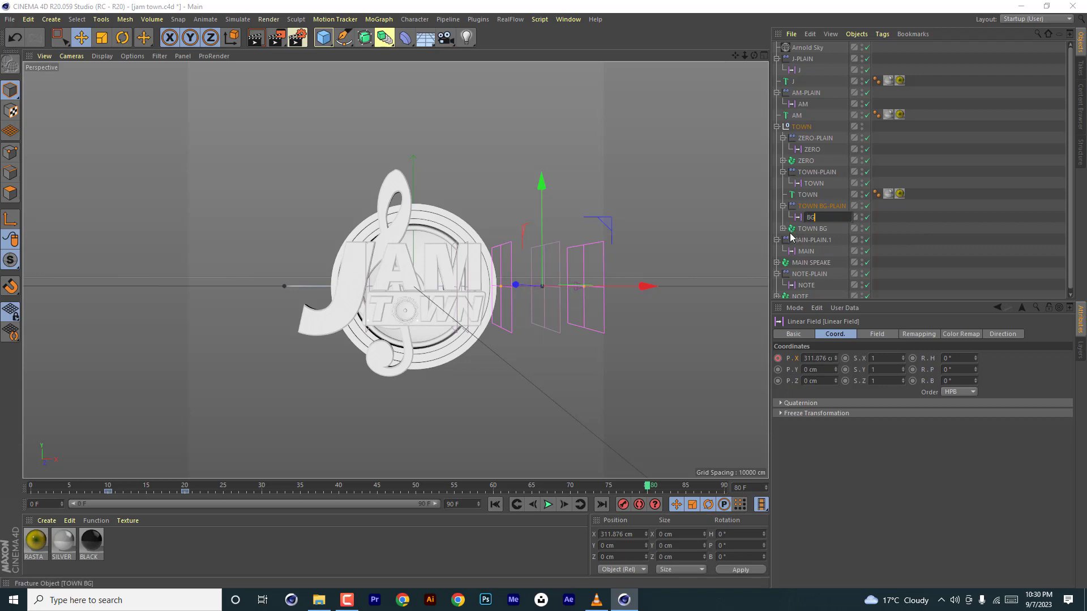
key("Return")
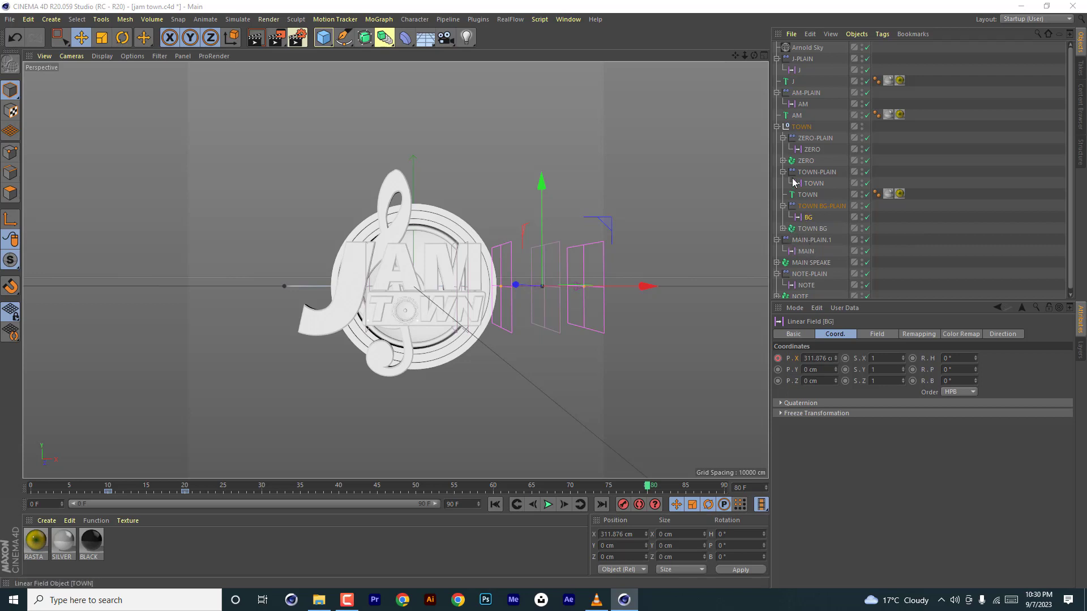
left_click(776, 127)
left_click(776, 93)
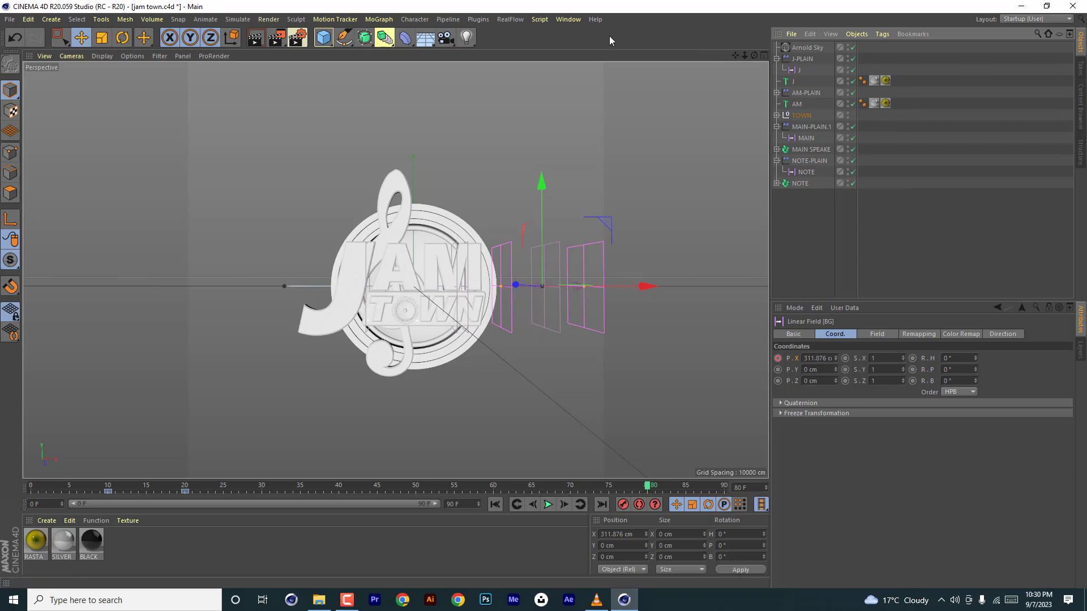
Open the Dope Sheet timeline and shift all linear field keyframes 7 frames later, starting at frame 7
left_click(567, 19)
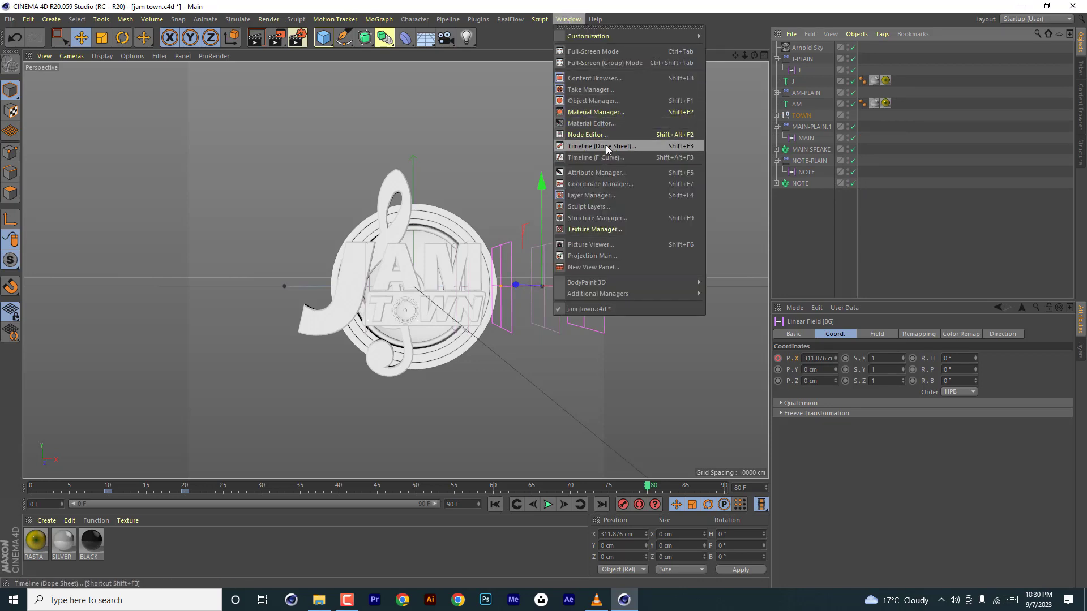
left_click(606, 146)
left_click_drag(661, 134, 600, 92)
left_click(513, 239)
left_click(564, 166)
left_click_drag(650, 152, 684, 152)
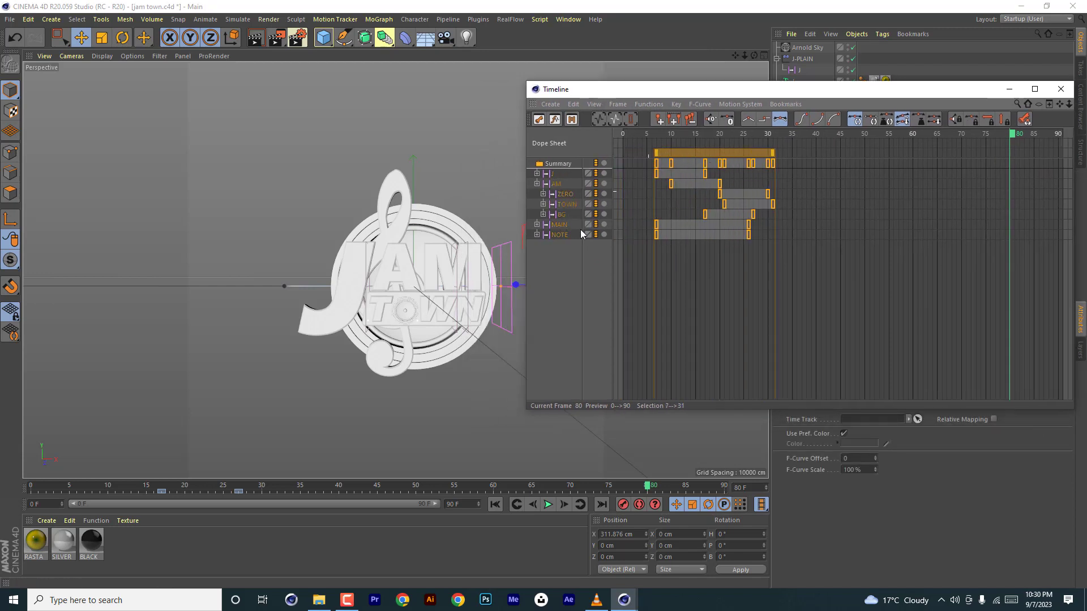
left_click(560, 235)
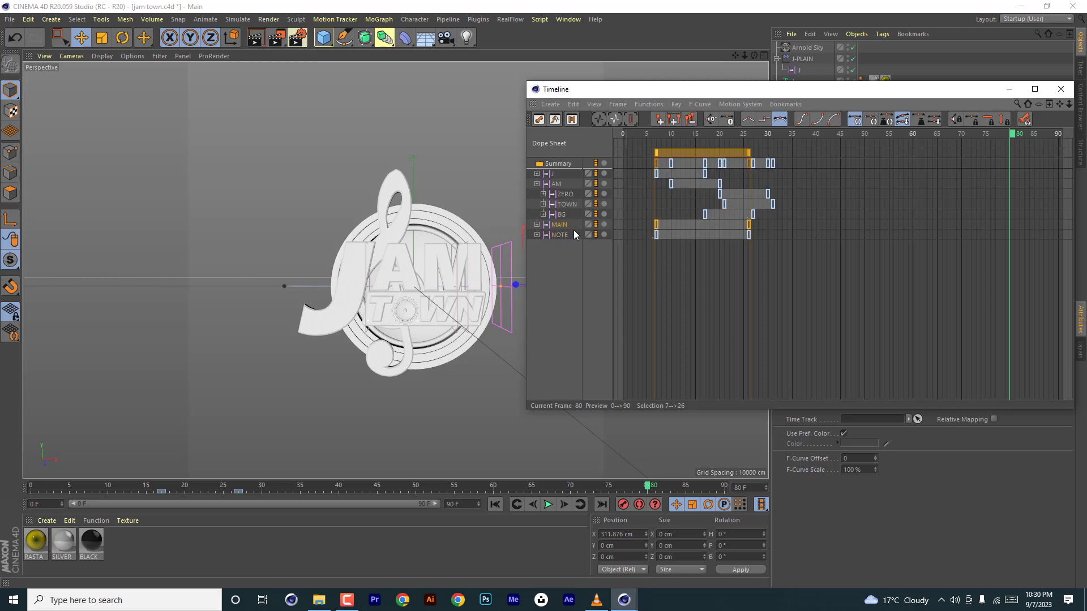
left_click_drag(559, 227, 554, 238)
left_click(537, 224)
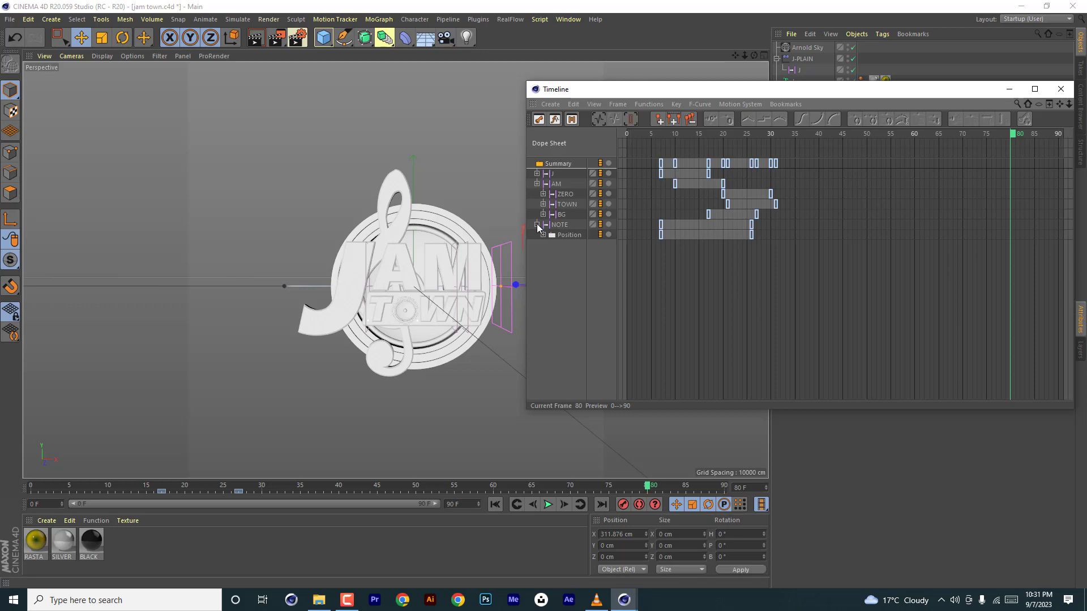
left_click(537, 225)
key("ctrl+z")
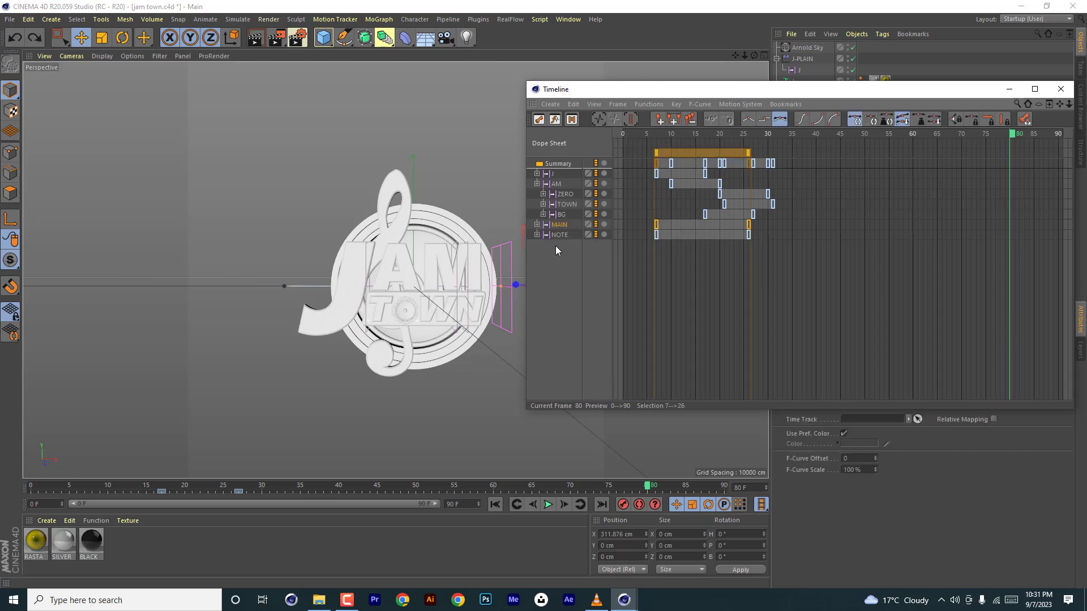
Retime the MAIN field's keyframes to start at frame 0 and end at frame 11, and preview the speaker's motion
mouse_move(558, 234)
left_mouse_down()
mouse_move(572, 243)
mouse_move(545, 242)
mouse_move(557, 230)
left_mouse_up()
mouse_move(679, 151)
left_mouse_down()
mouse_move(646, 152)
mouse_move(625, 136)
mouse_move(678, 134)
left_mouse_up()
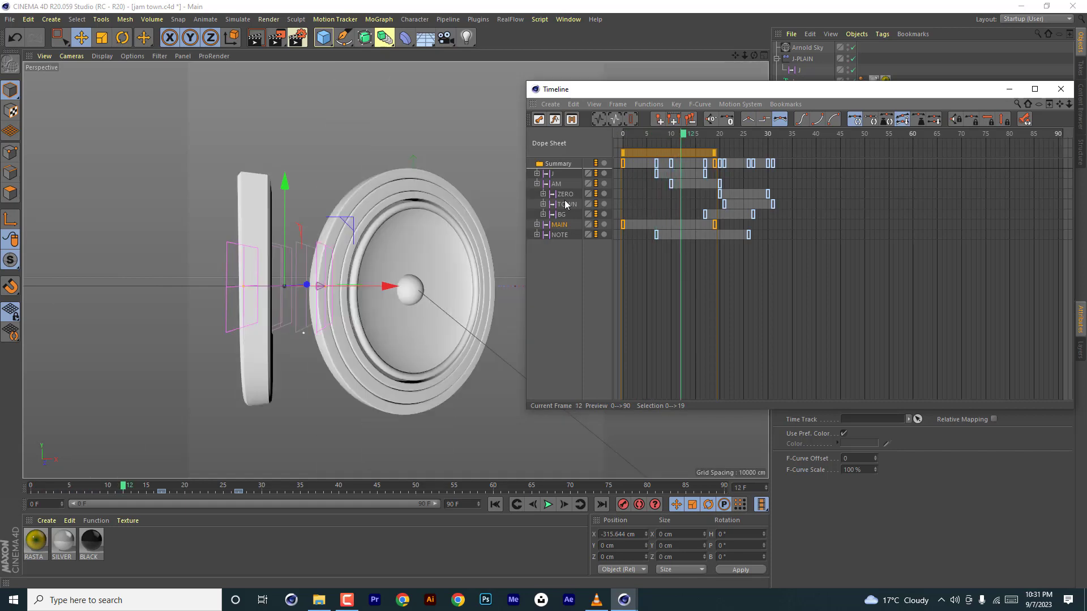
left_click(537, 225)
left_click(542, 234)
left_click(541, 234)
left_click_drag(718, 163, 673, 134)
left_click(641, 134)
key("F8")
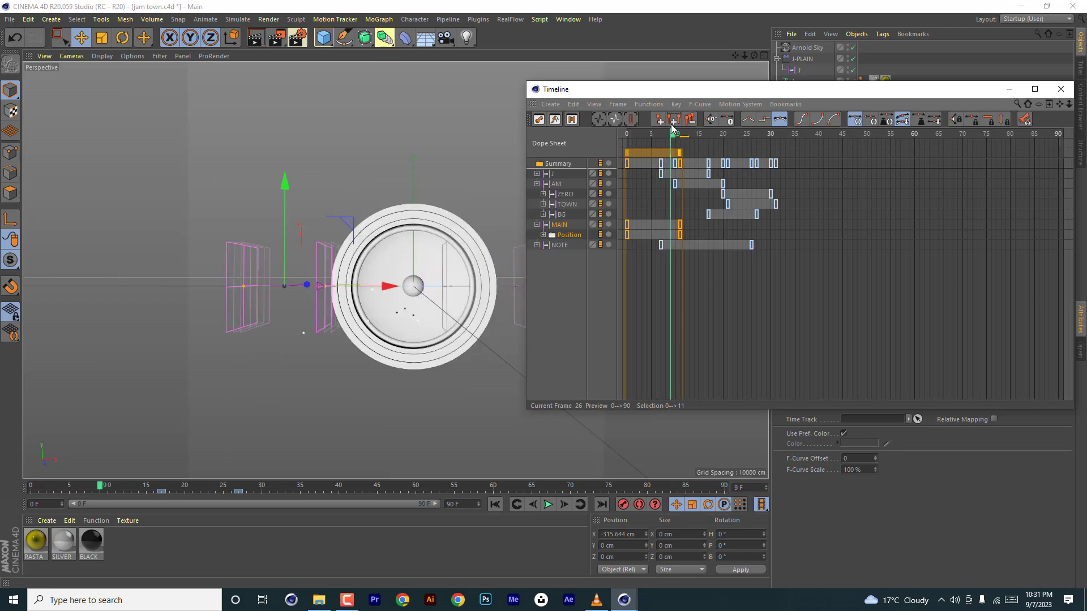
Try shifting the NOTE field's keyframes to run from frame -3 to 16 and play the animation
left_click(561, 246)
left_click_drag(697, 154, 678, 149)
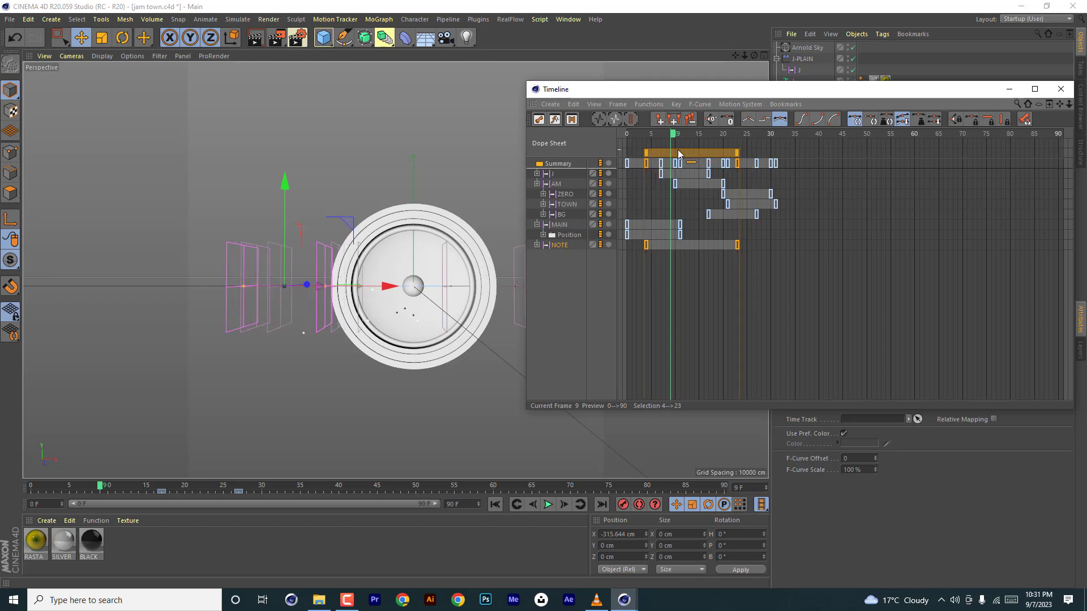
left_click_drag(738, 249, 704, 245)
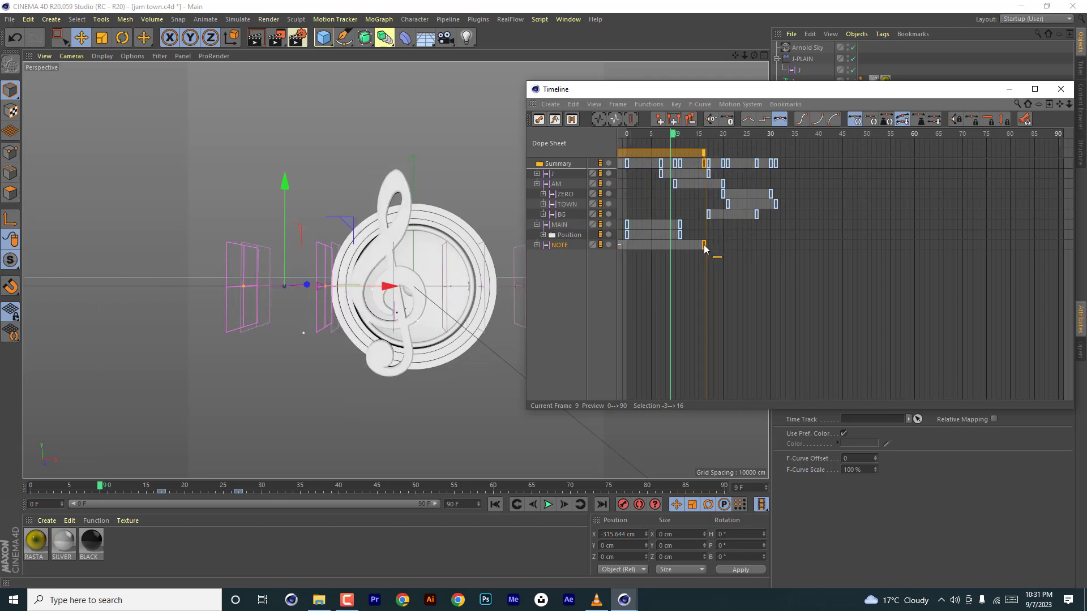
left_click_drag(650, 137, 622, 138)
key("F8")
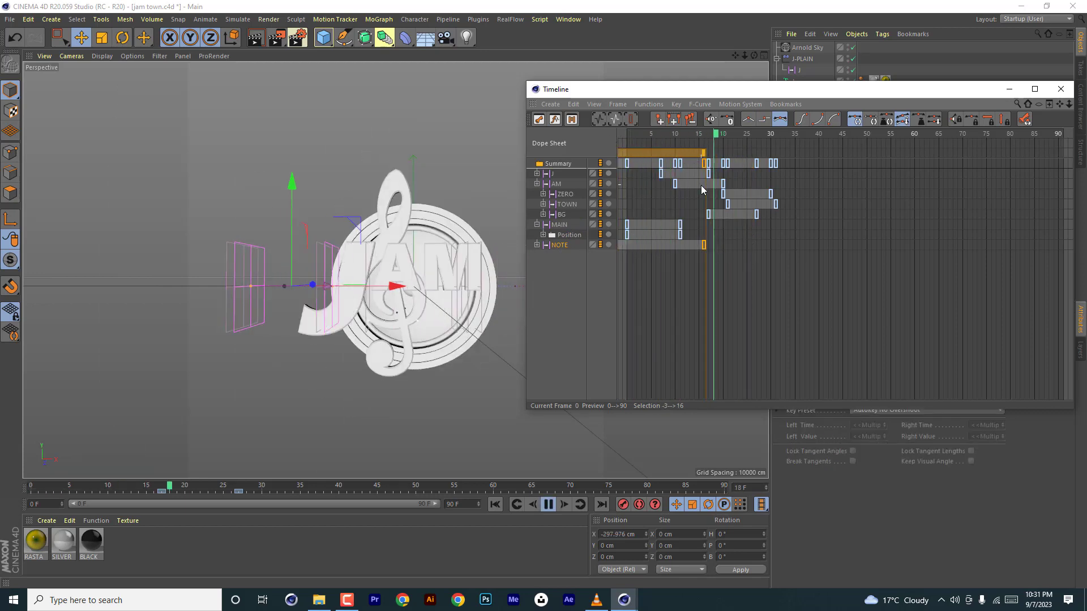
left_click(623, 136)
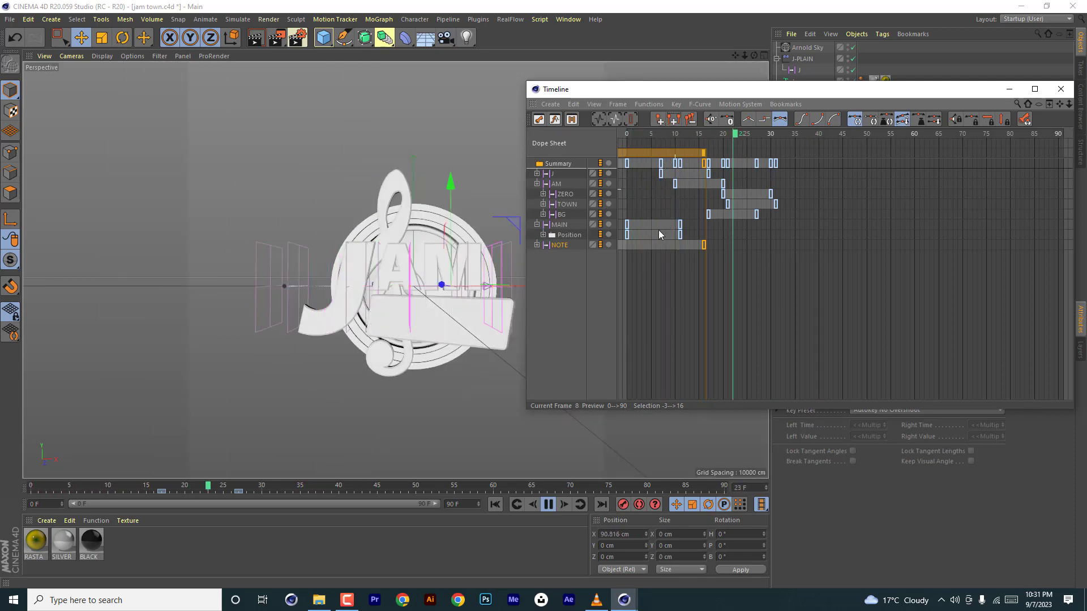
key("F8")
Retime the NOTE field's keyframes to start at frame 4 and end at frame 15, and preview the animation
left_click(579, 246)
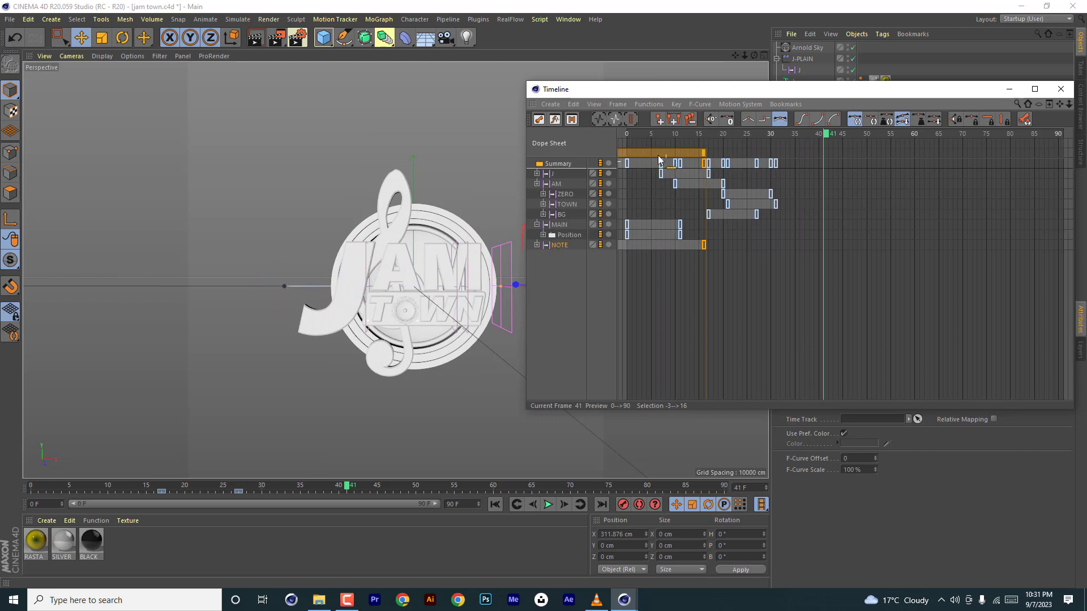
left_click_drag(650, 157, 679, 151)
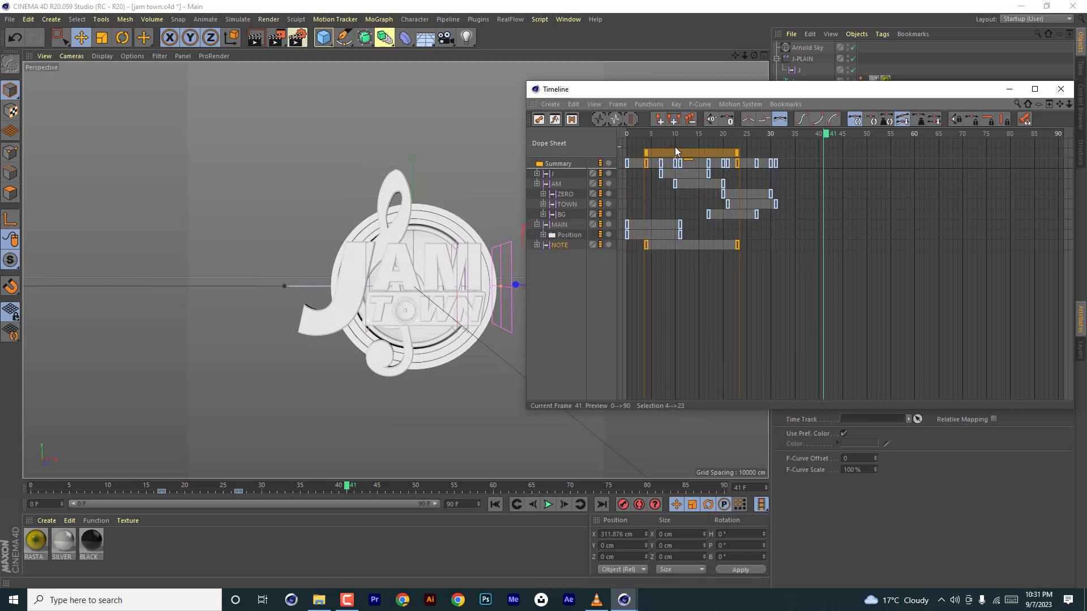
left_click(741, 249)
left_click_drag(737, 245, 699, 245)
left_click_drag(644, 137, 787, 160)
key("F8")
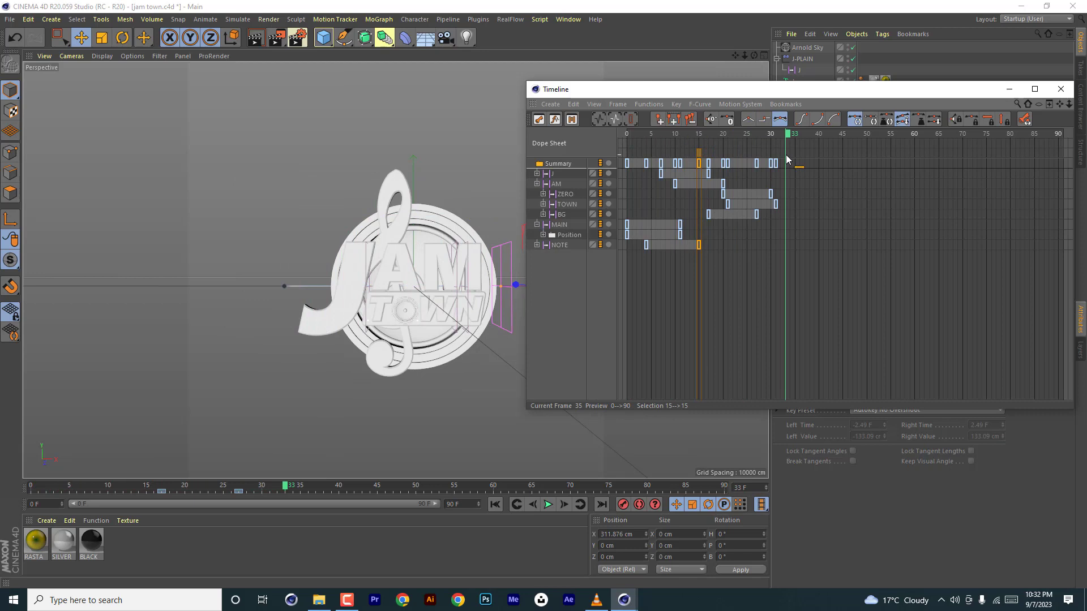
Save the project and close the Dope Sheet timeline
left_click_drag(813, 91, 675, 92)
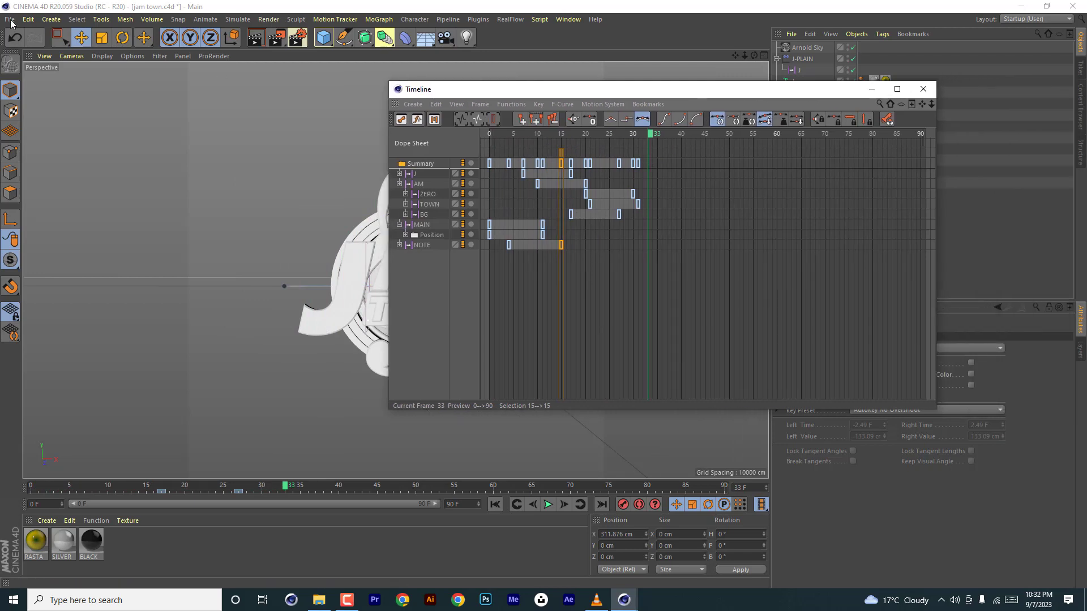
left_click(10, 18)
left_click(22, 112)
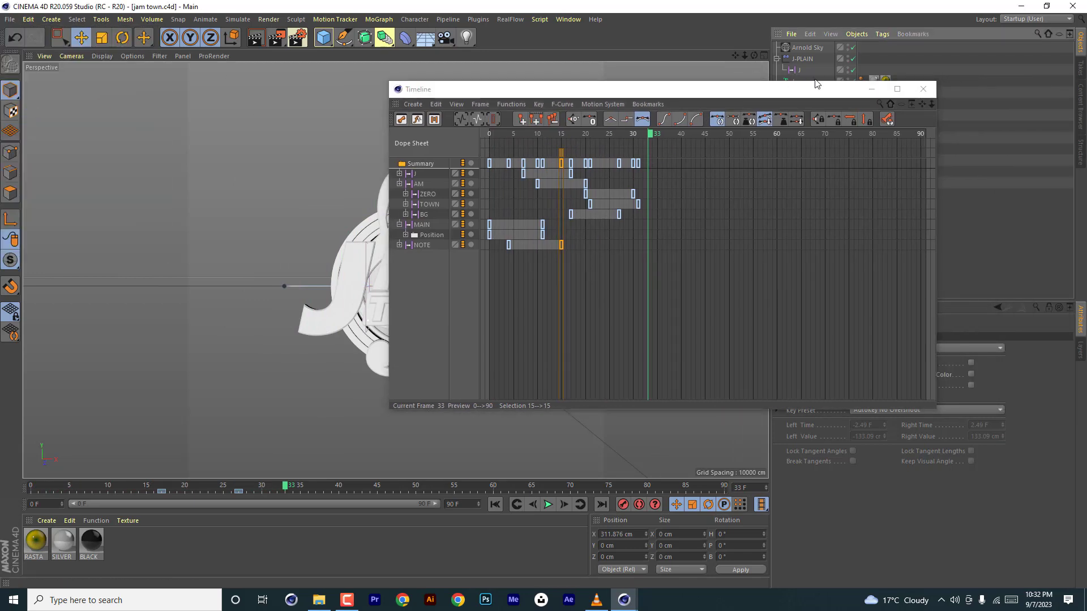
left_click(923, 89)
Add a Delay effector to the MAIN SPEAKE Fracture object and place it directly above MAIN-PLAIN.1 in the hierarchy
left_click(799, 183)
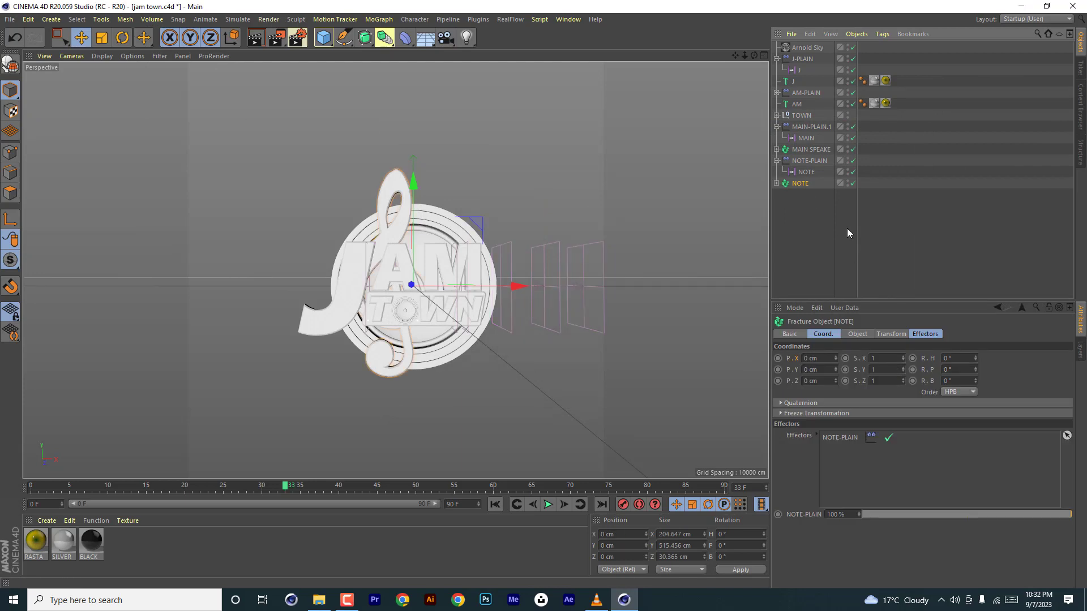
left_click(804, 150)
left_click(775, 161)
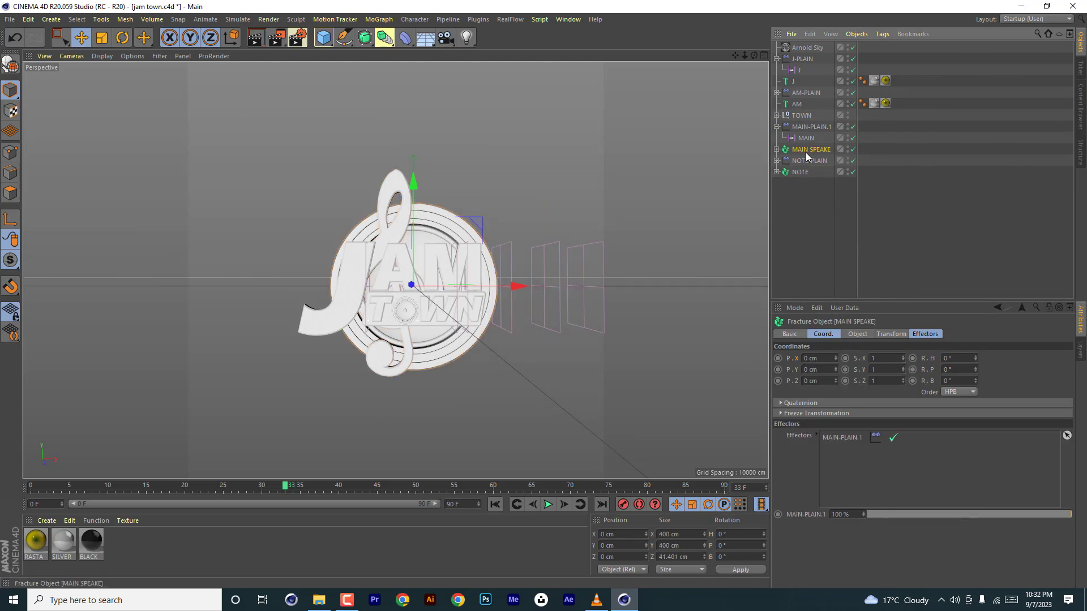
left_click(378, 19)
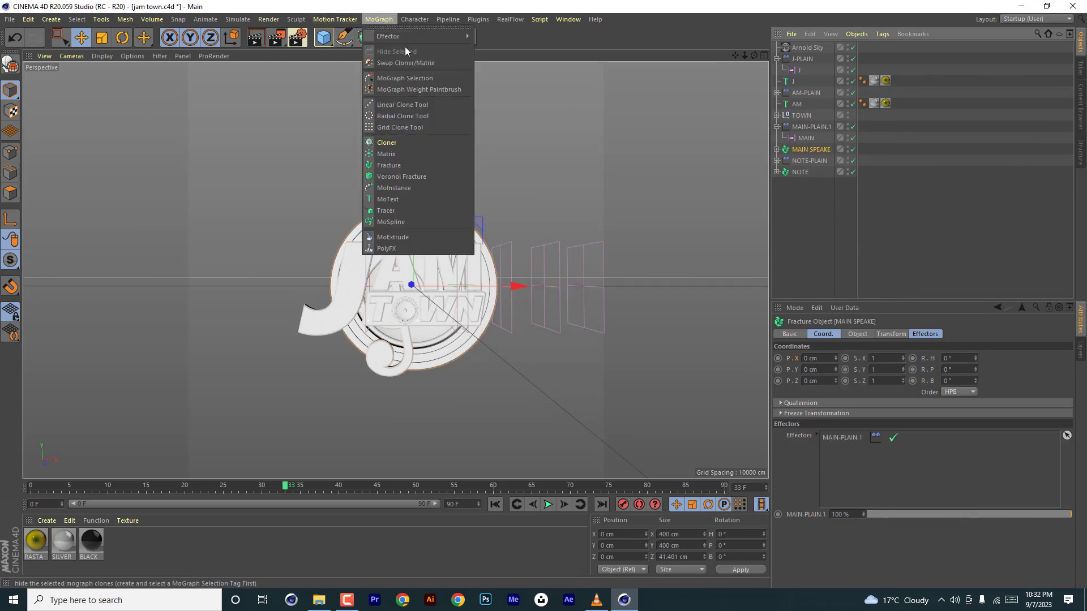
mouse_move(413, 36)
left_click(493, 71)
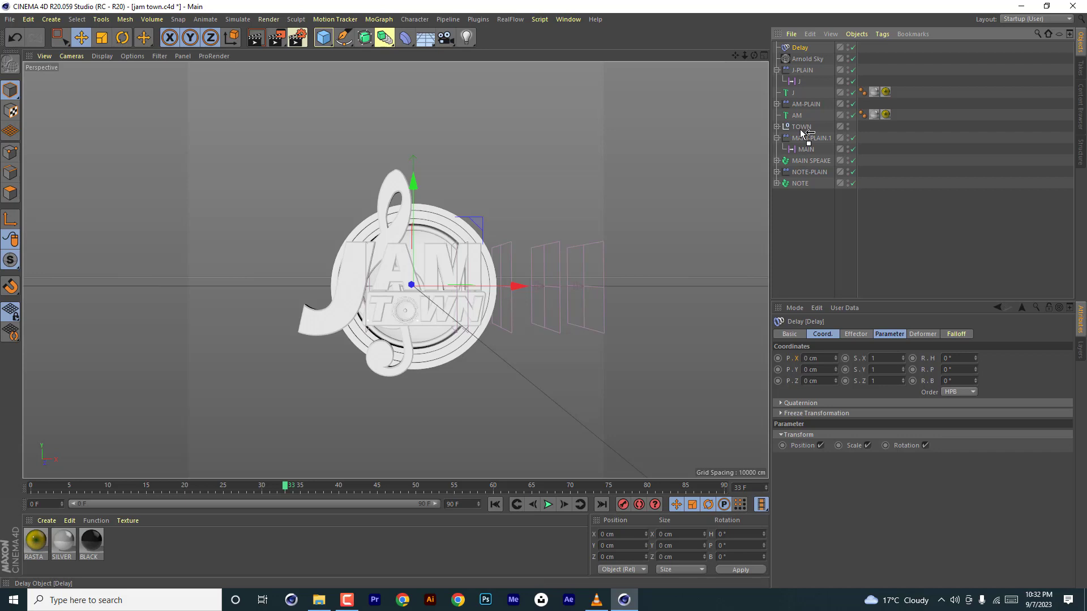
left_click_drag(804, 132, 806, 130)
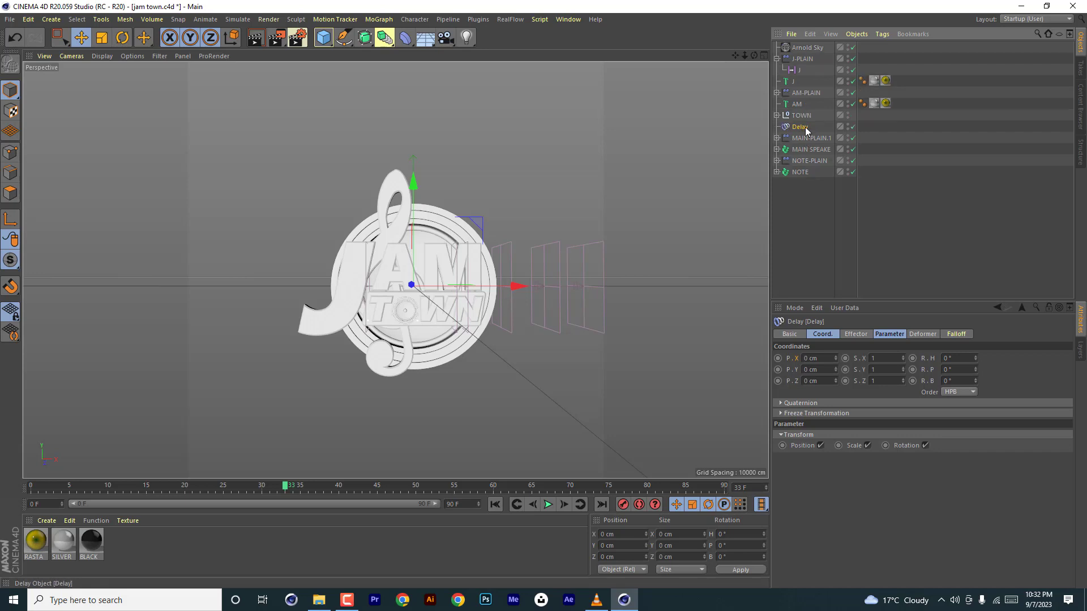
Play the animation from the start to check the delayed speaker motion and examine the MAIN SPEAKE object's effector list
left_click(495, 505)
left_click(548, 506)
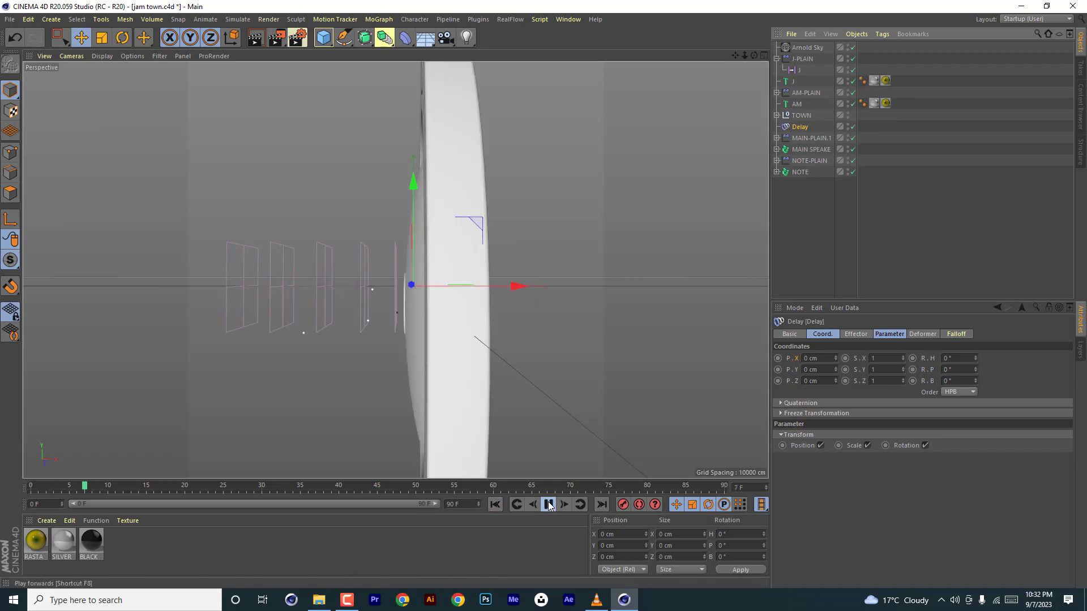
left_click(807, 161)
left_click(807, 150)
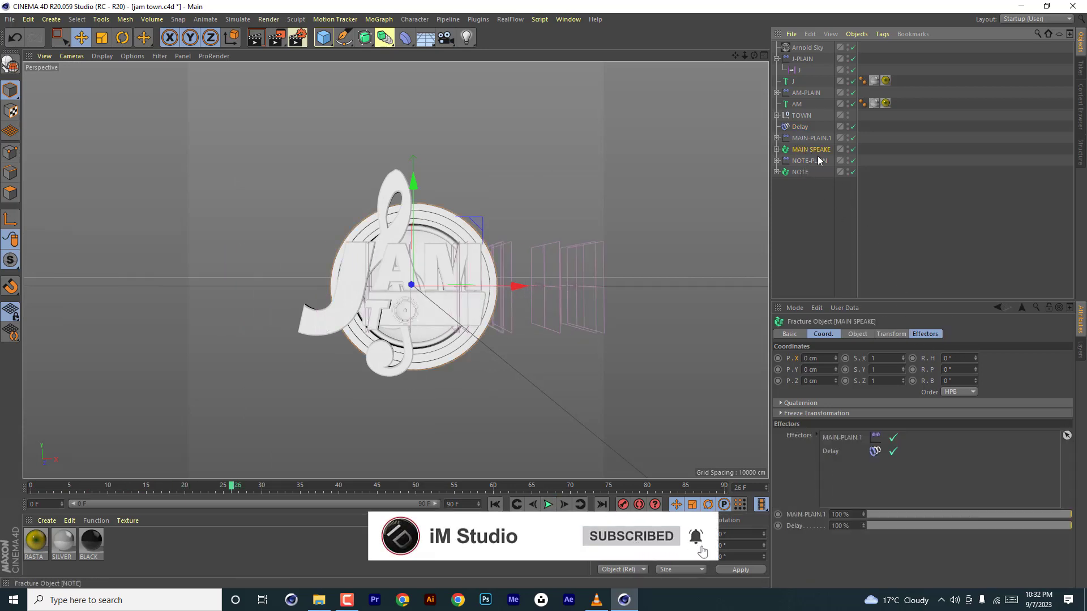
Set the strength of the MAIN SPEAKE object's Delay effector to 71% and play the animation
left_click(807, 138)
left_click(799, 127)
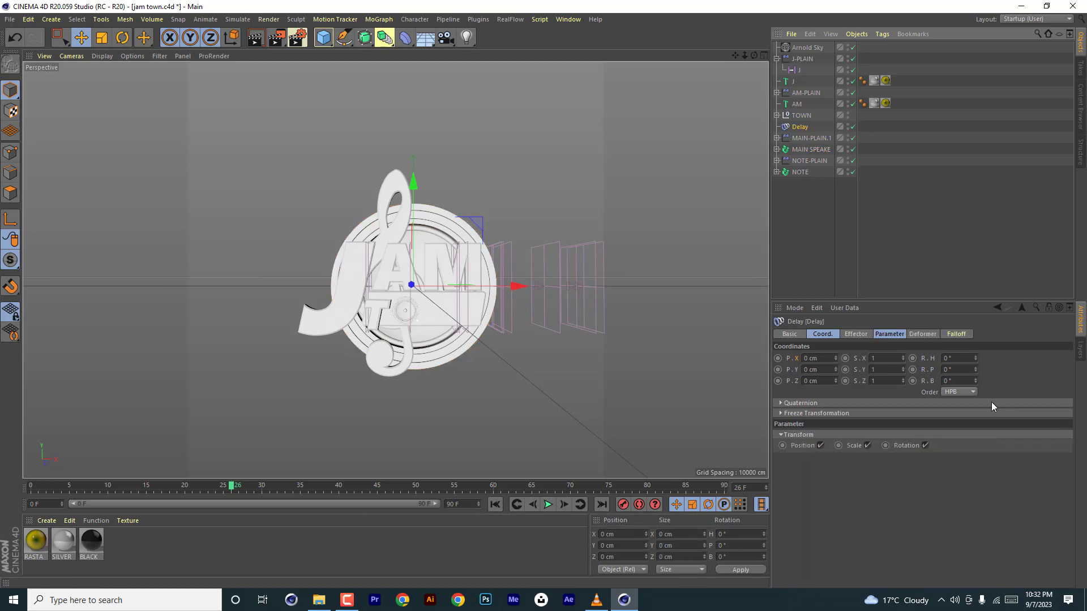
left_click(923, 334)
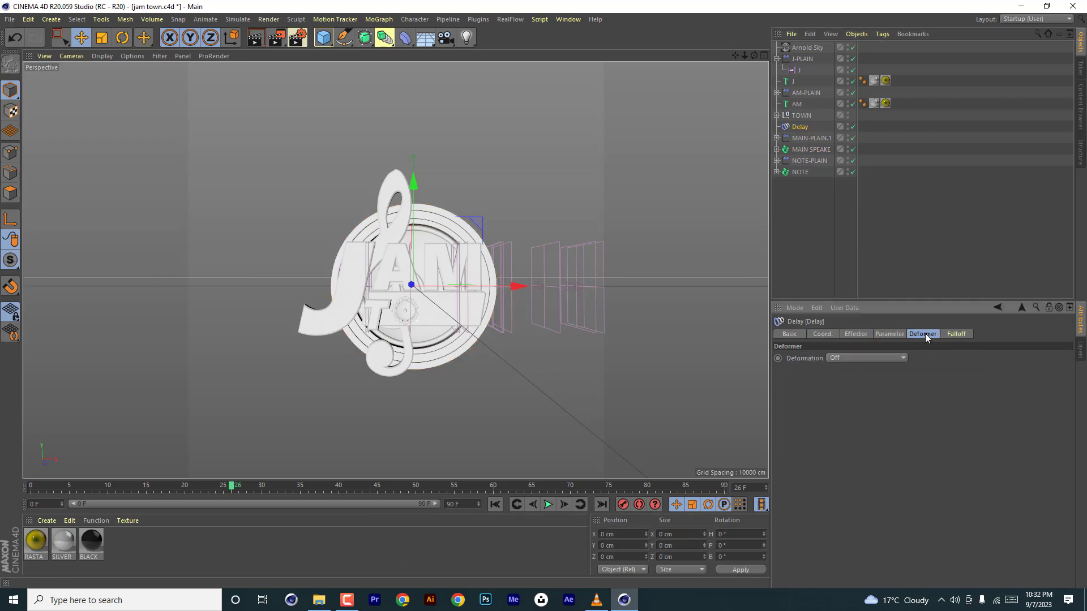
left_click(892, 334)
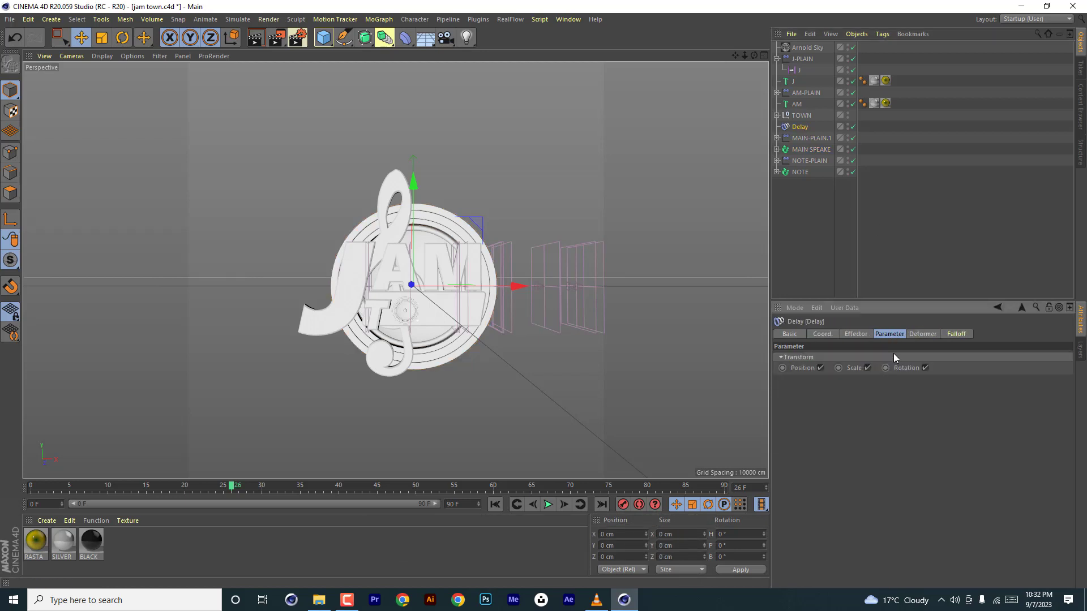
left_click(856, 335)
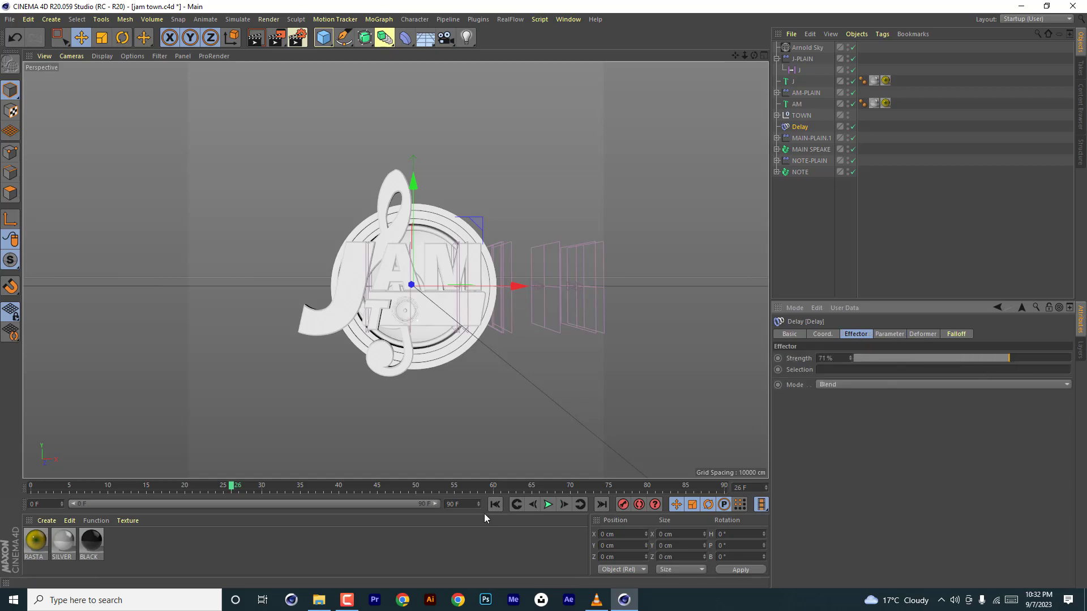
left_click(547, 505)
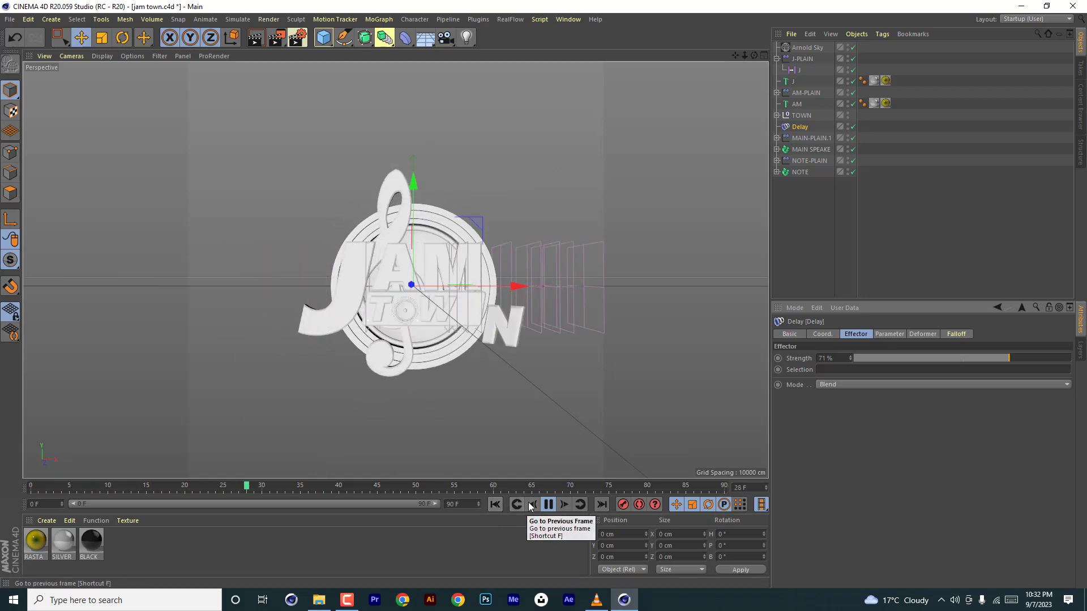
Try a strength of 80% on the MAIN SPEAKE object's Delay effector and replay the animation from the start
left_click(549, 504)
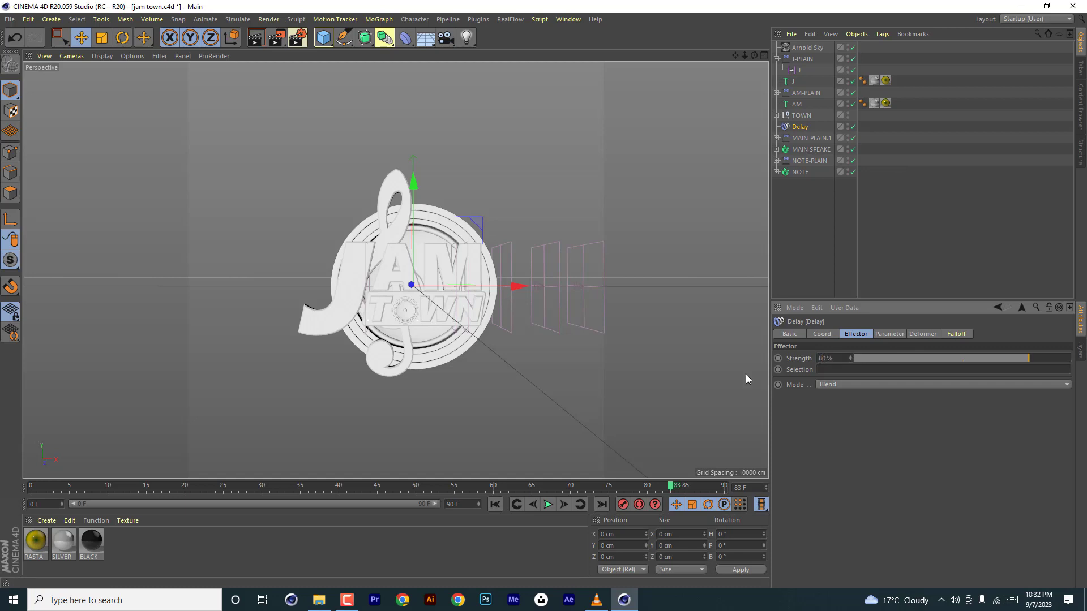
left_click(498, 503)
left_click(548, 504)
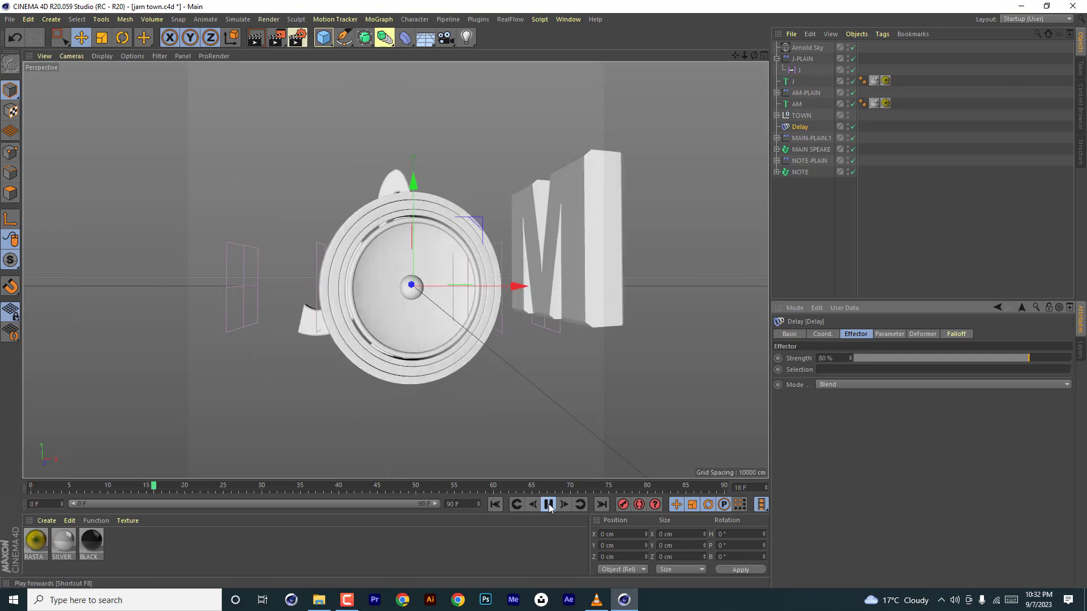
left_click(548, 504)
left_click(494, 504)
left_click(548, 504)
left_click(548, 505)
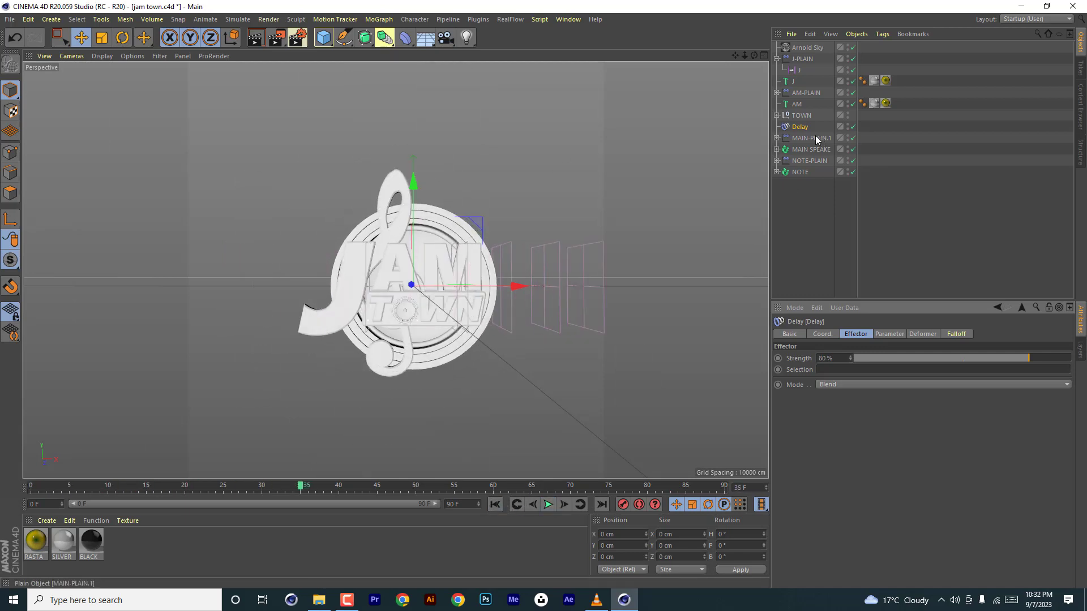
Add a Delay effector to the NOTE Fracture object and place it directly above NOTE in the hierarchy
left_click(802, 171)
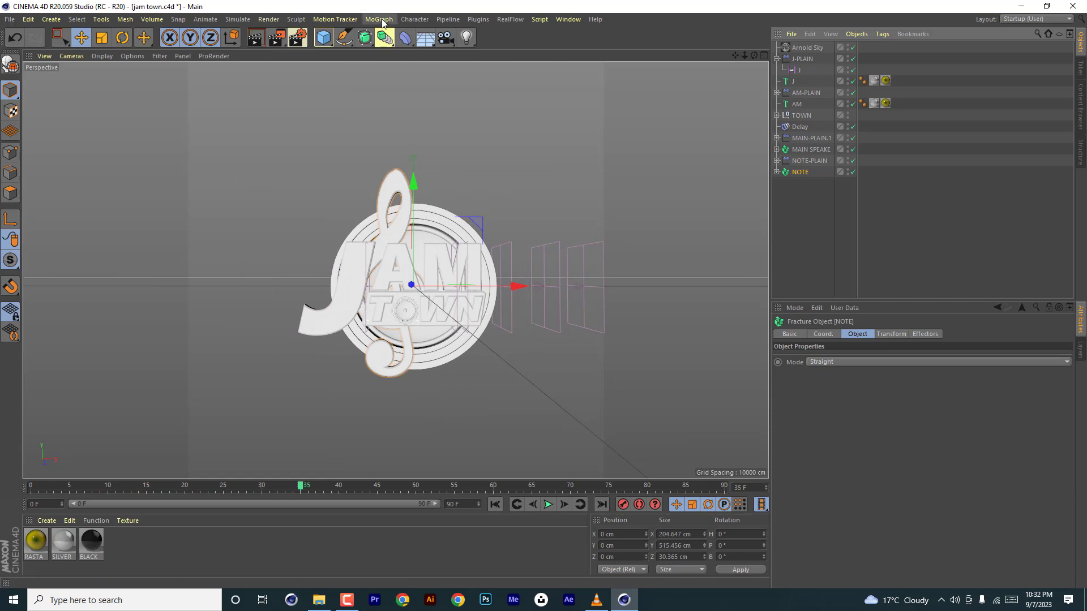
left_click(378, 19)
mouse_move(402, 39)
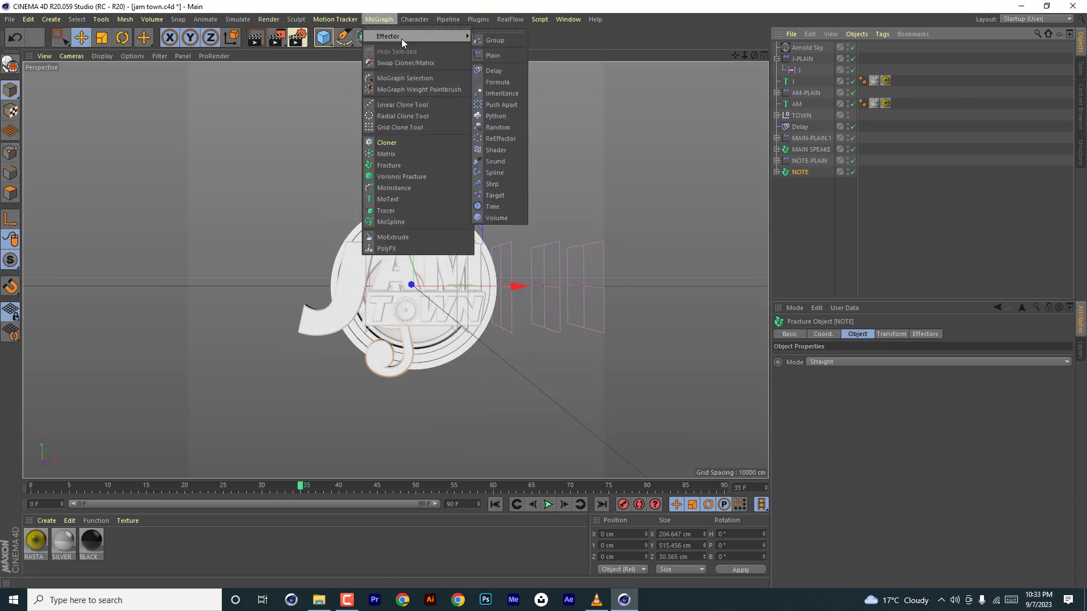
left_click(492, 69)
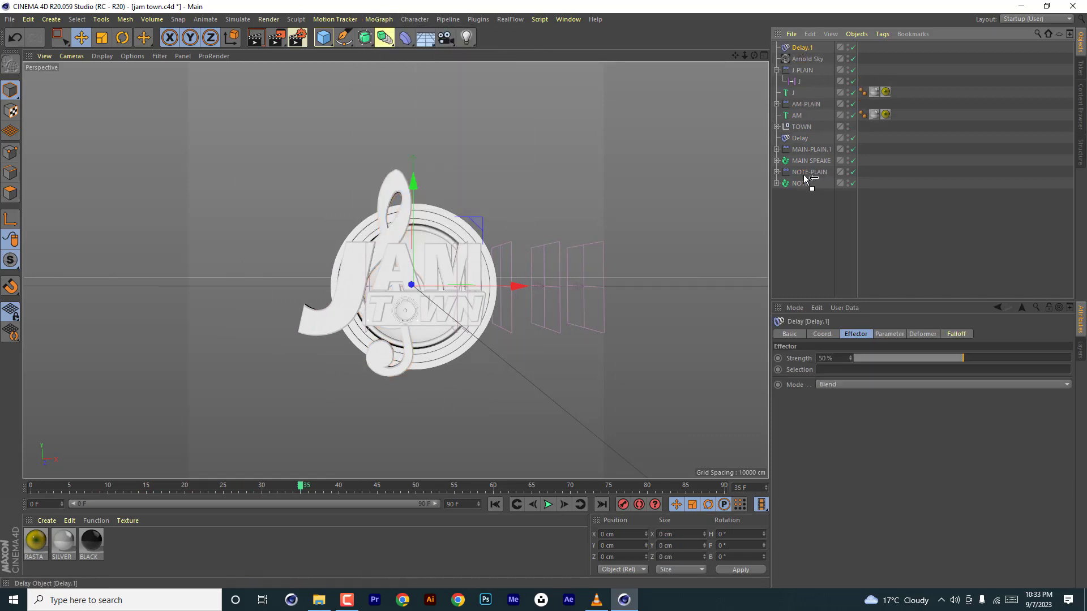
left_click_drag(808, 181, 809, 180)
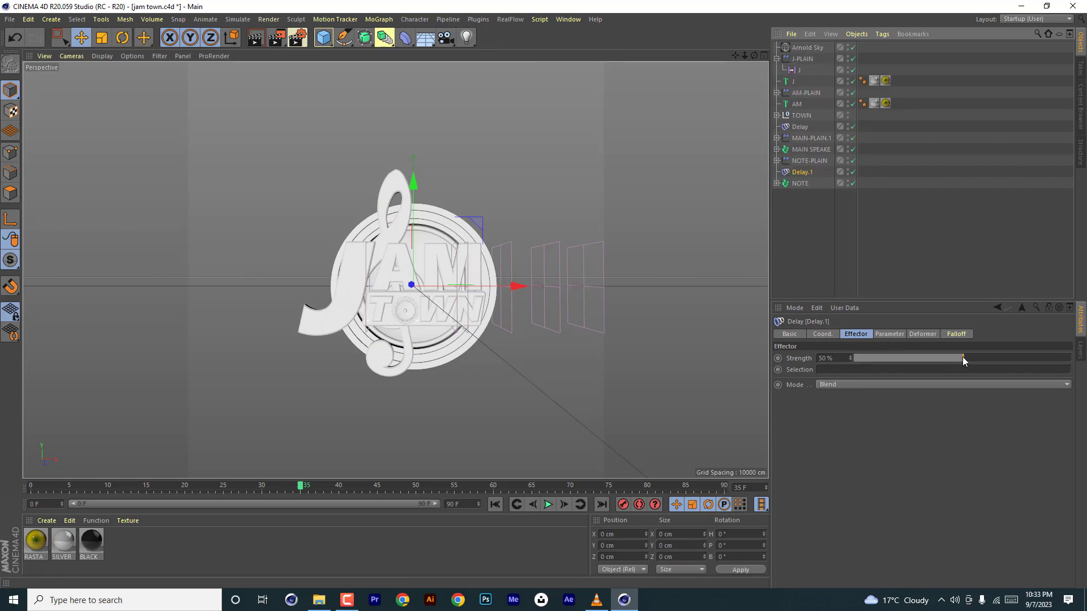
Try strengths of 80% and 93% on the NOTE object's Delay effector, previewing the animation for each
left_click_drag(965, 358, 1028, 358)
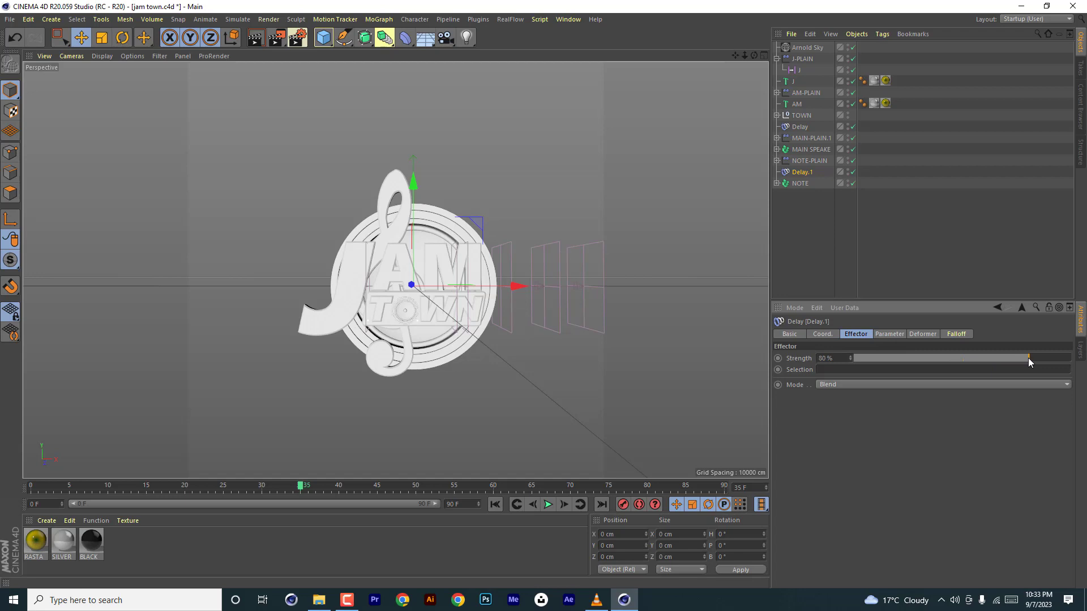
left_click(549, 504)
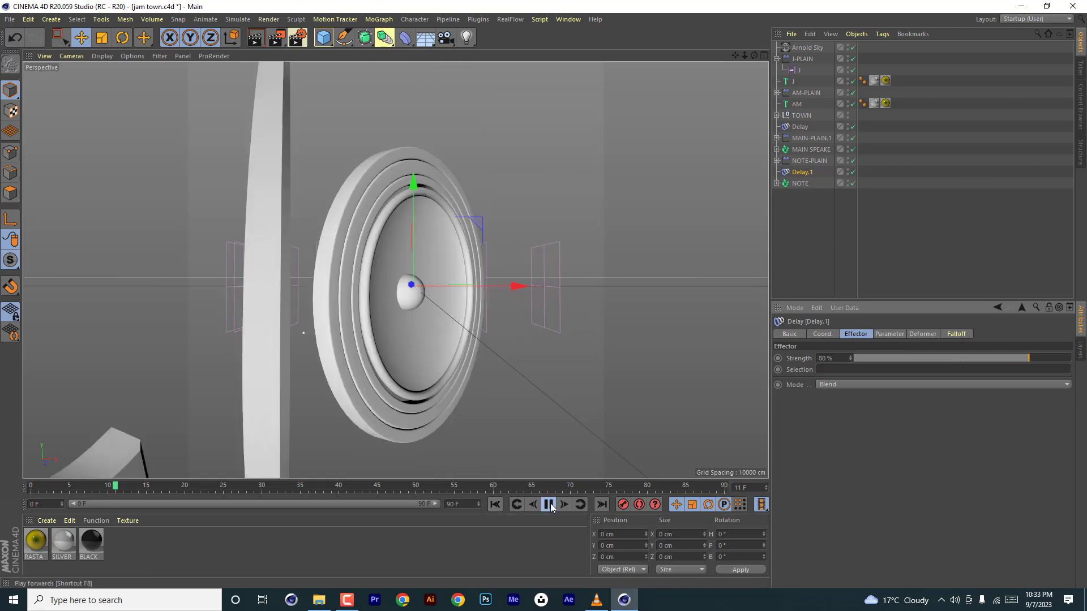
left_click(550, 505)
left_click_drag(1041, 361, 1057, 358)
left_click(548, 504)
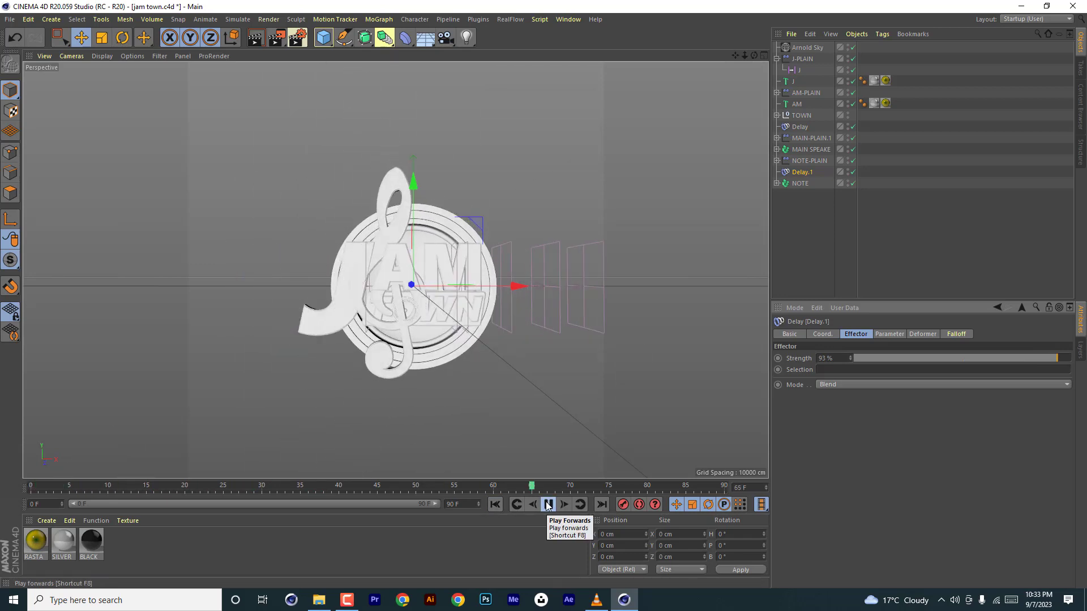
left_click(548, 505)
Set the NOTE object's Delay effector strength to 69% and replay the animation from the start
left_click_drag(1047, 358, 1003, 358)
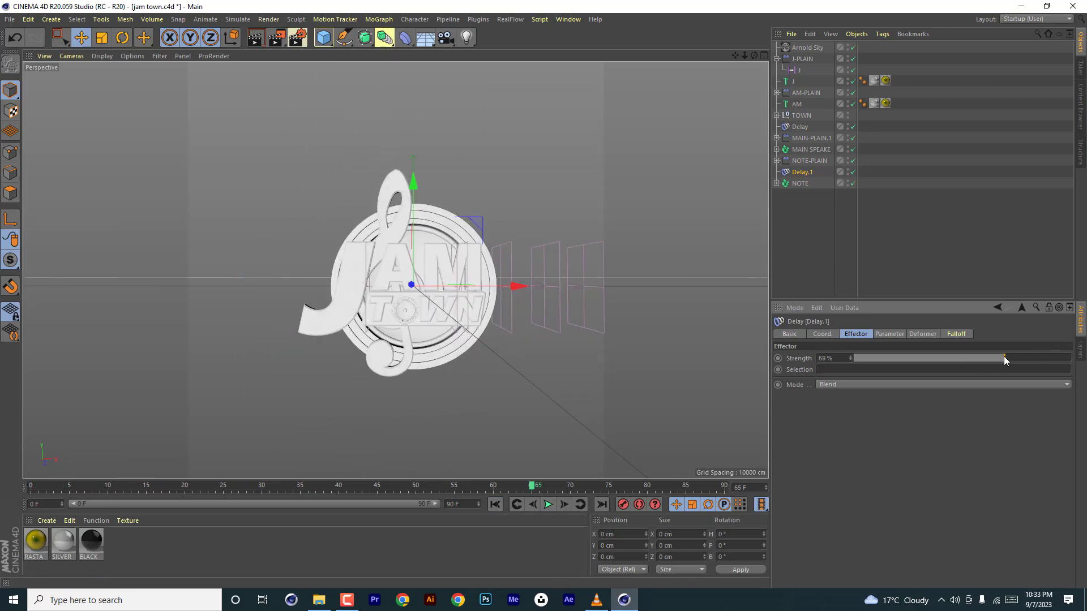
left_click(494, 504)
left_click(548, 504)
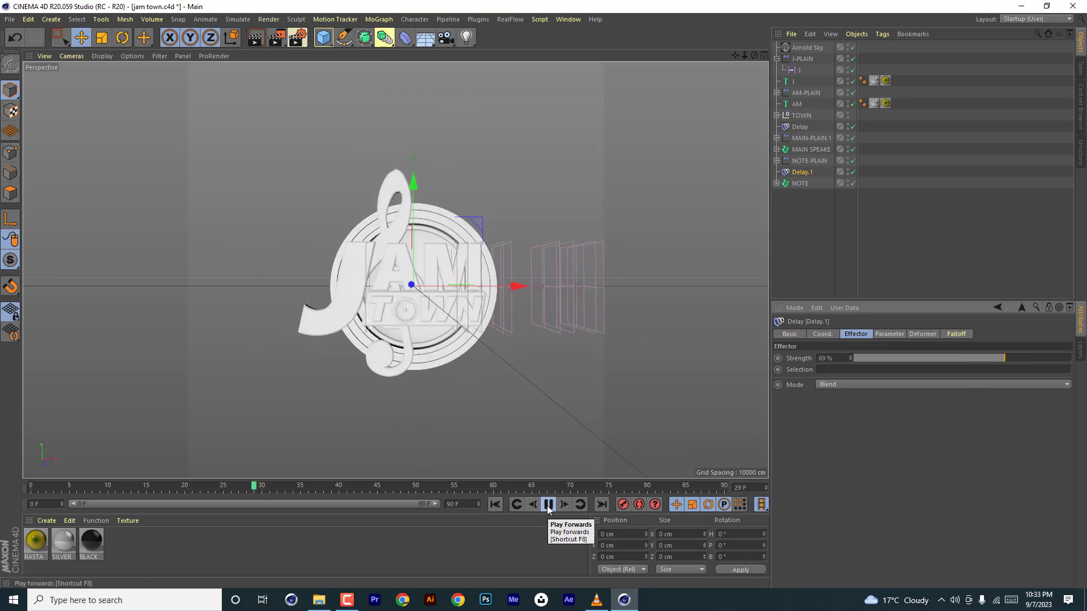
left_click(548, 504)
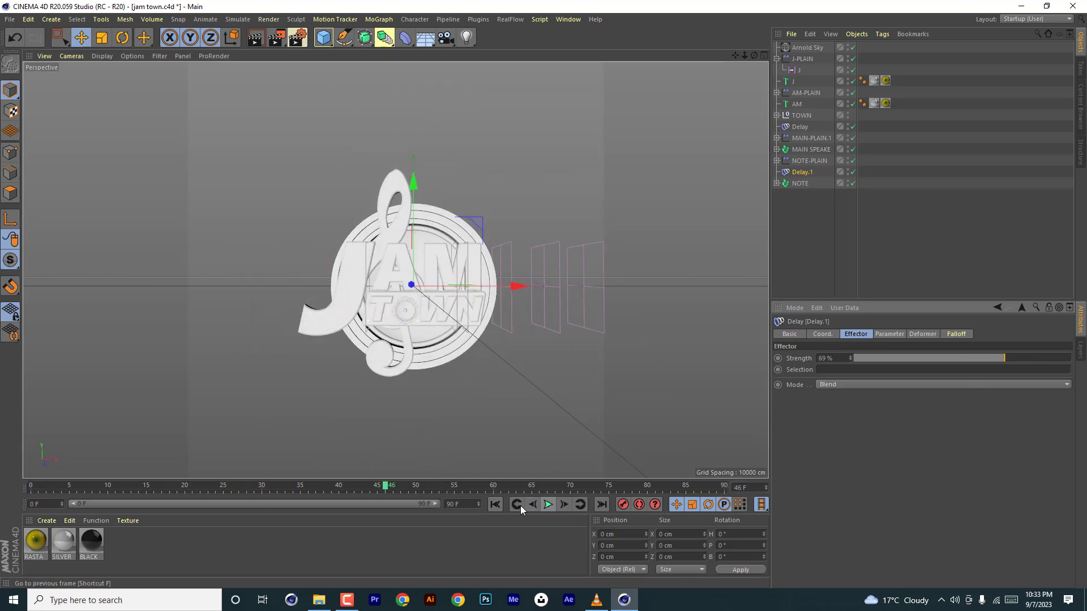
Set the MAIN SPEAKE object's Delay effector strength to 60% and replay the animation from the start
left_click(799, 128)
left_click_drag(1004, 358, 985, 358)
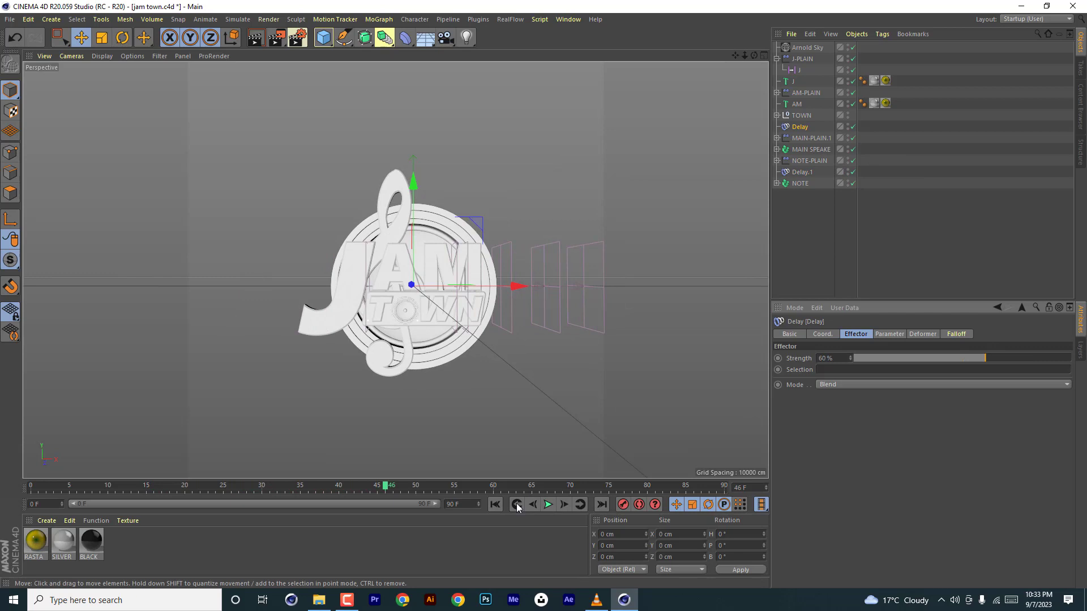
left_click(494, 504)
left_click(548, 505)
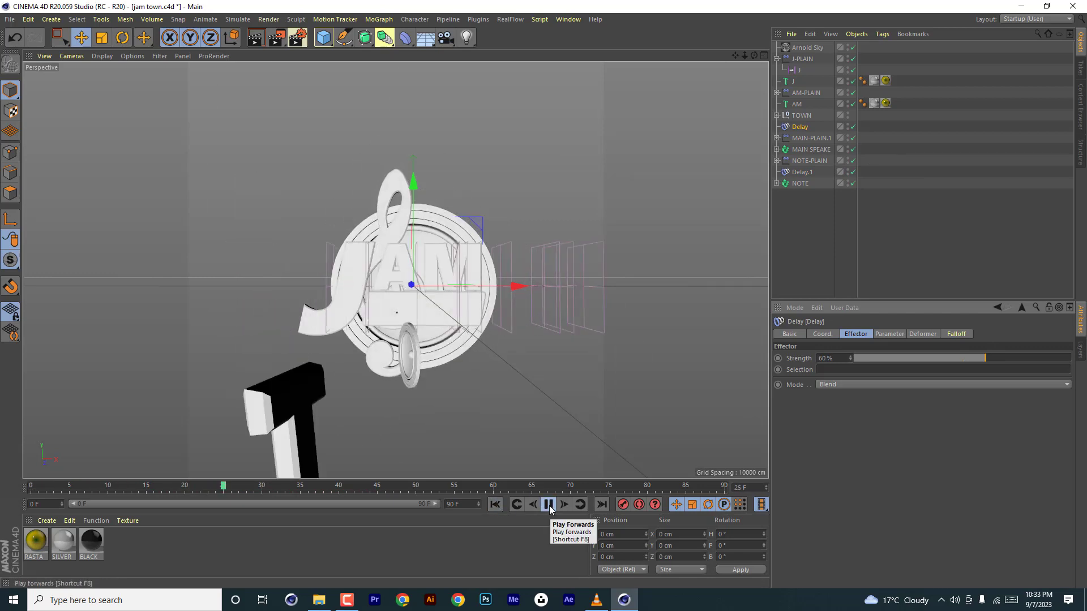
left_click(495, 504)
left_click(549, 504)
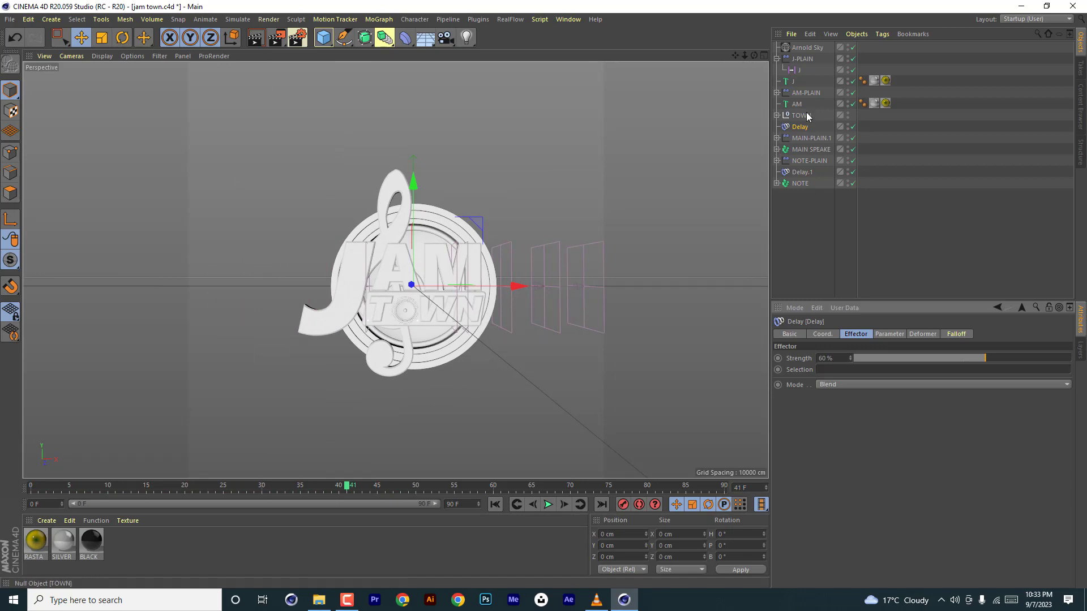
Add a Delay effector to the J MoText object and rename the effector J
left_click(777, 58)
left_click(792, 72)
left_click(378, 19)
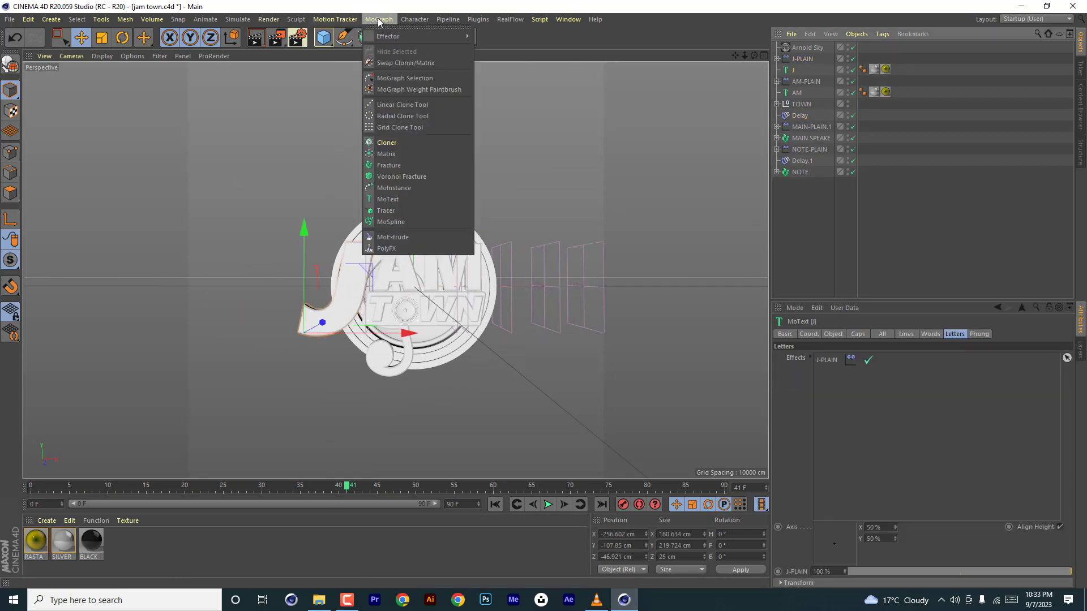
mouse_move(419, 36)
left_click(494, 71)
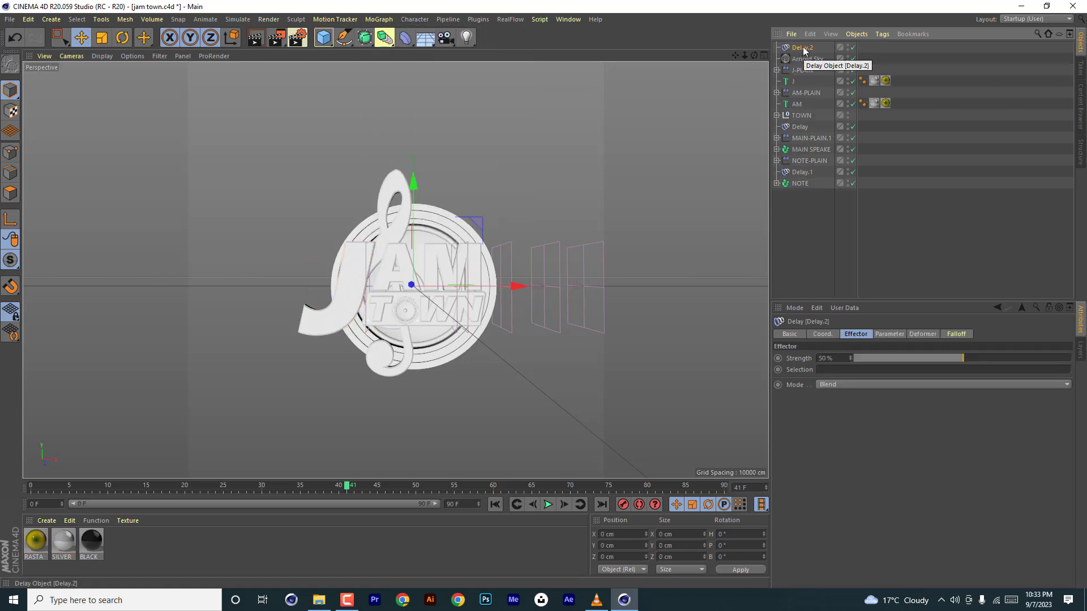
double_click(803, 48)
key("Return")
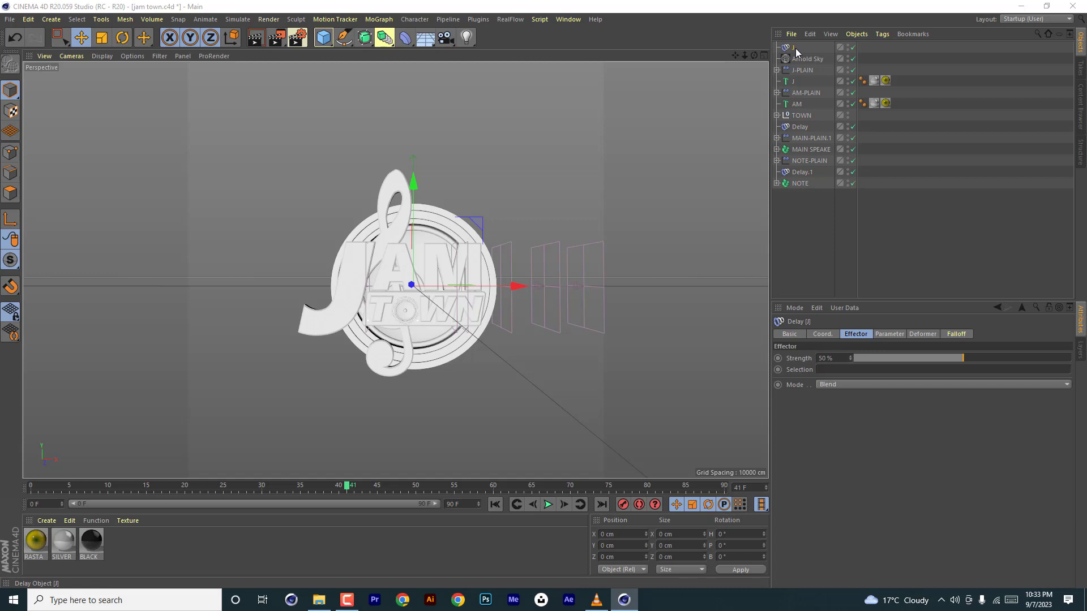
Try strengths of 62% and 71% on the J Delay effector while replaying the animation from the start
left_click_drag(969, 357, 989, 358)
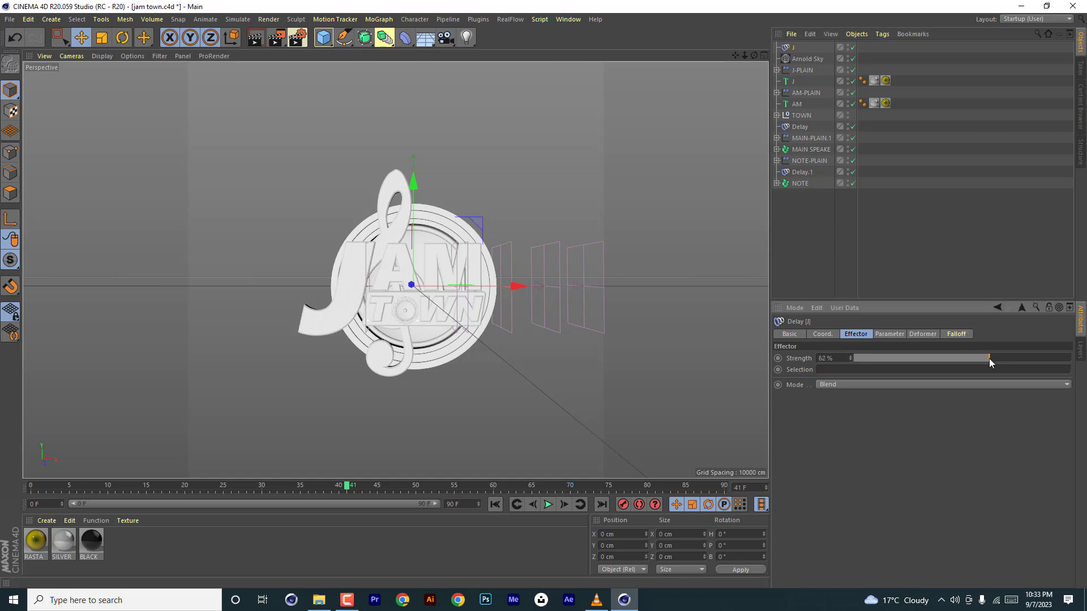
left_click(516, 504)
left_click(548, 504)
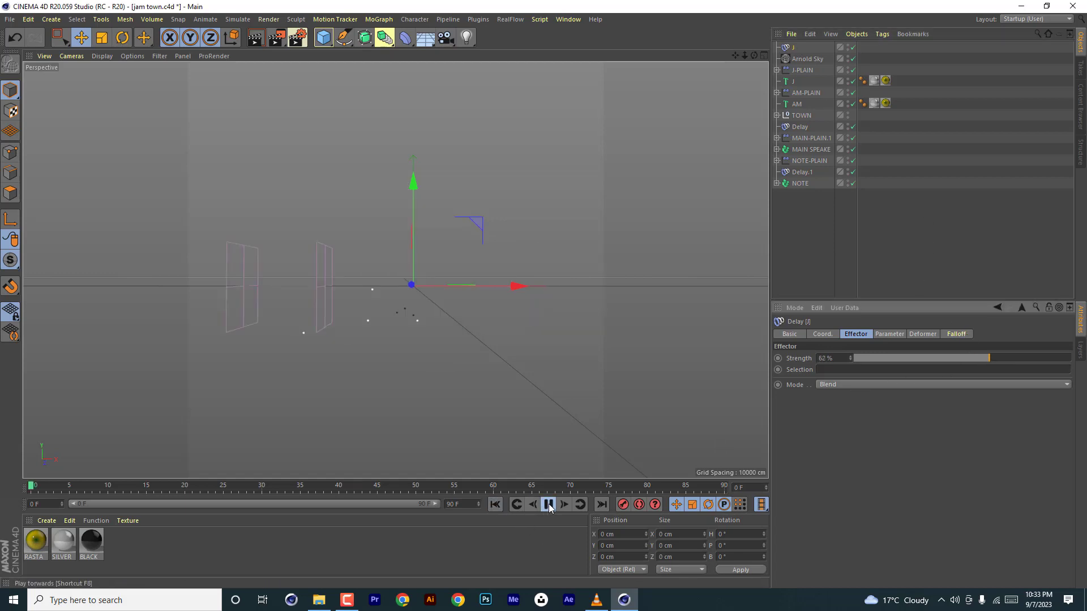
left_click(495, 505)
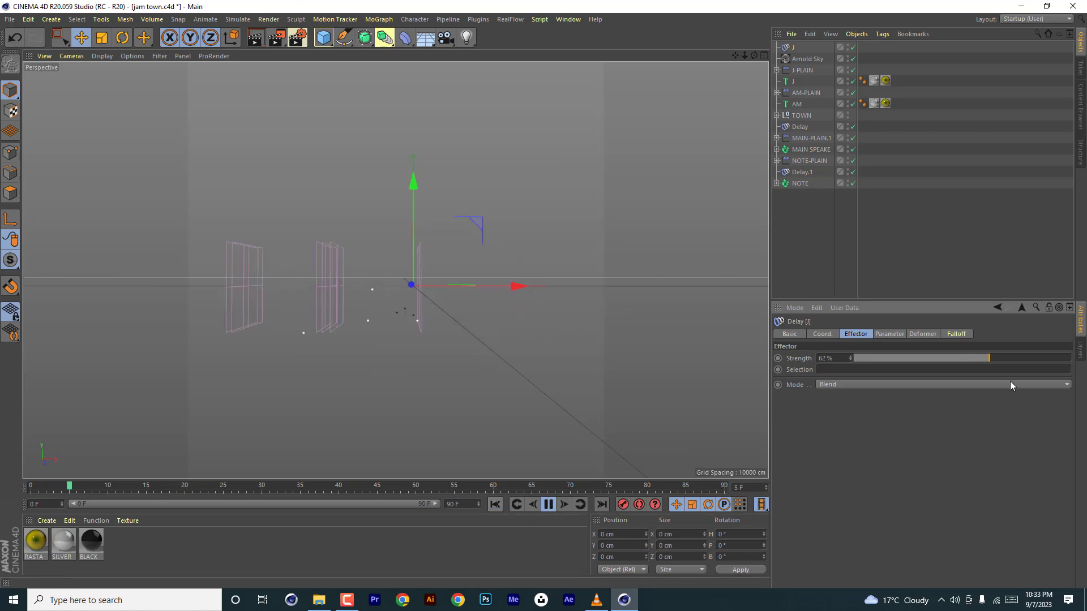
left_click_drag(998, 358, 1009, 358)
left_click(495, 504)
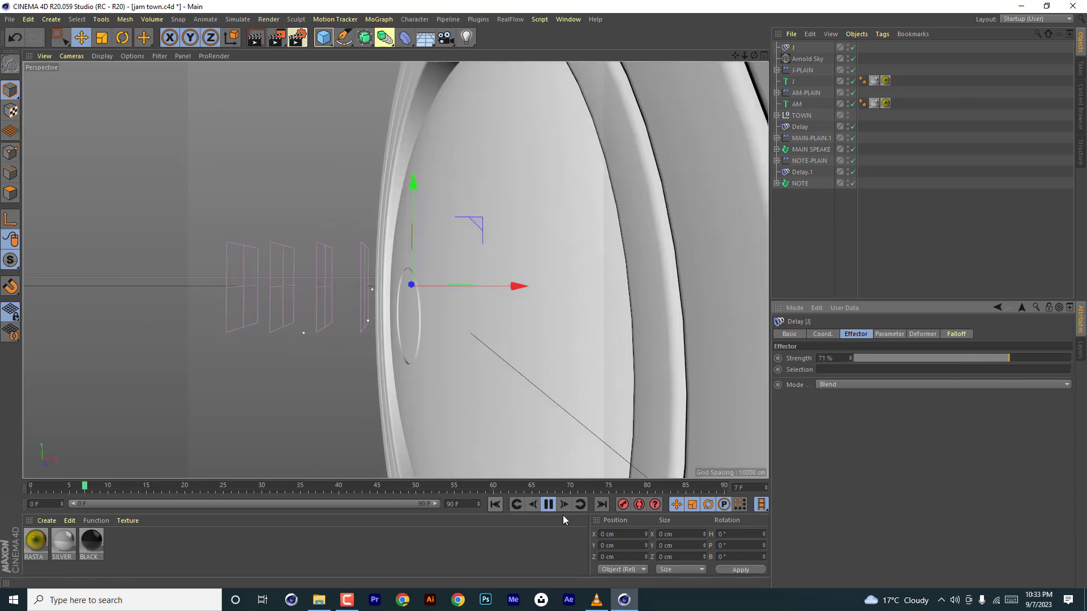
left_click(496, 505)
Set the J Delay effector's strength to 84% and preview the animation from the start
left_click_drag(1000, 359, 1033, 363)
left_click(495, 504)
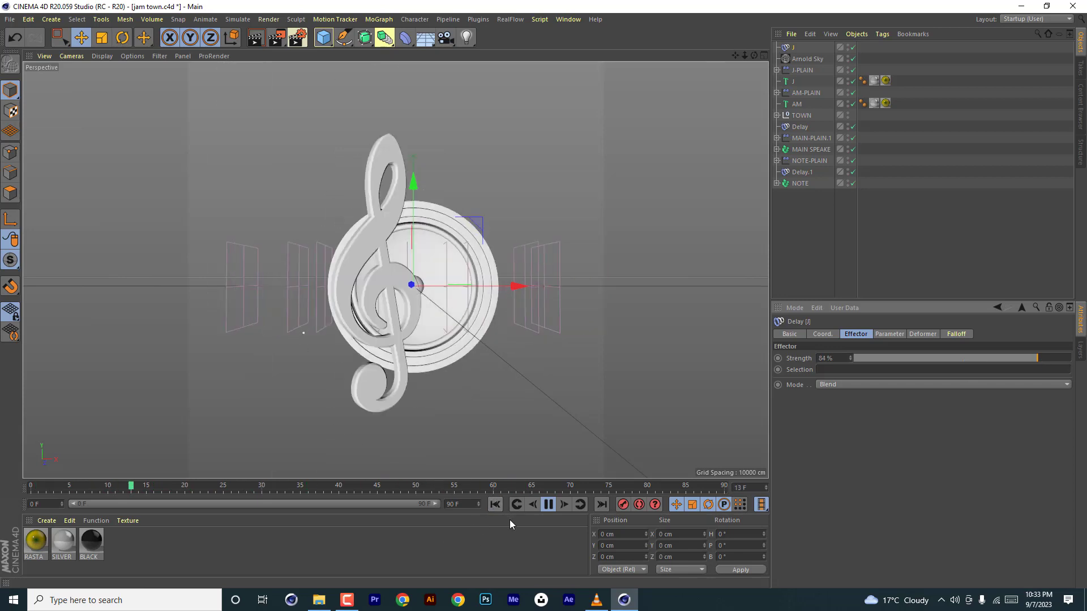
left_click(494, 504)
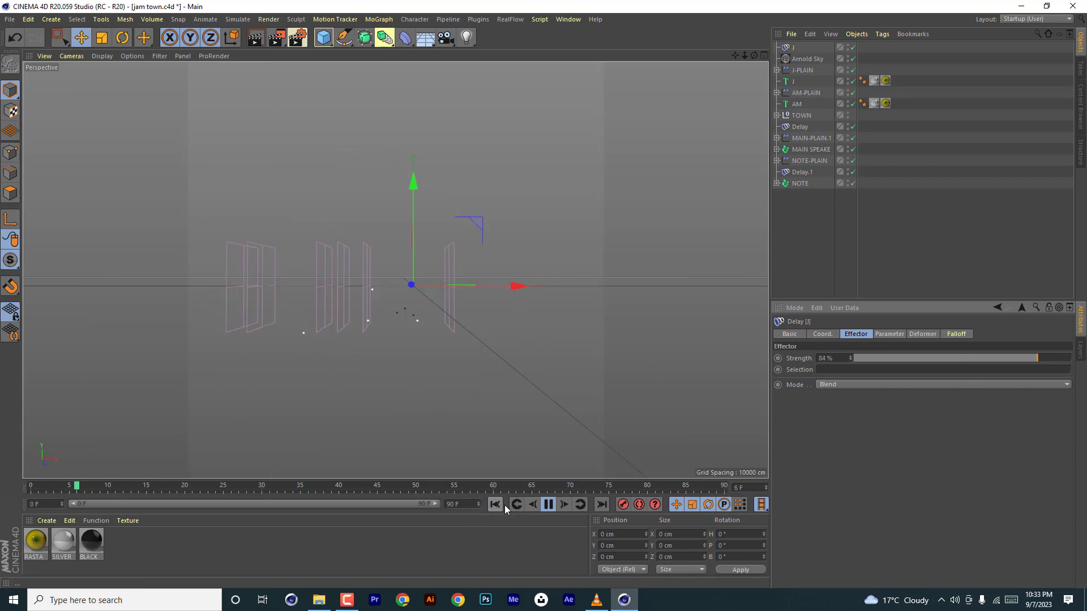
left_click(548, 504)
Add a Delay effector to the AM MoText object and rename the effector AM
left_click(796, 104)
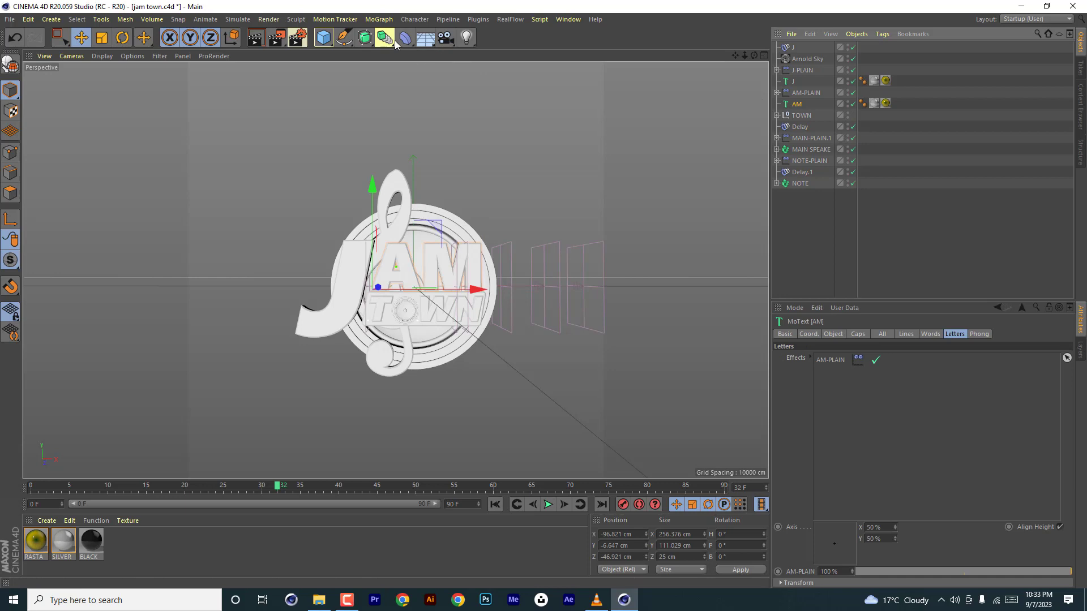
left_click(379, 20)
mouse_move(406, 35)
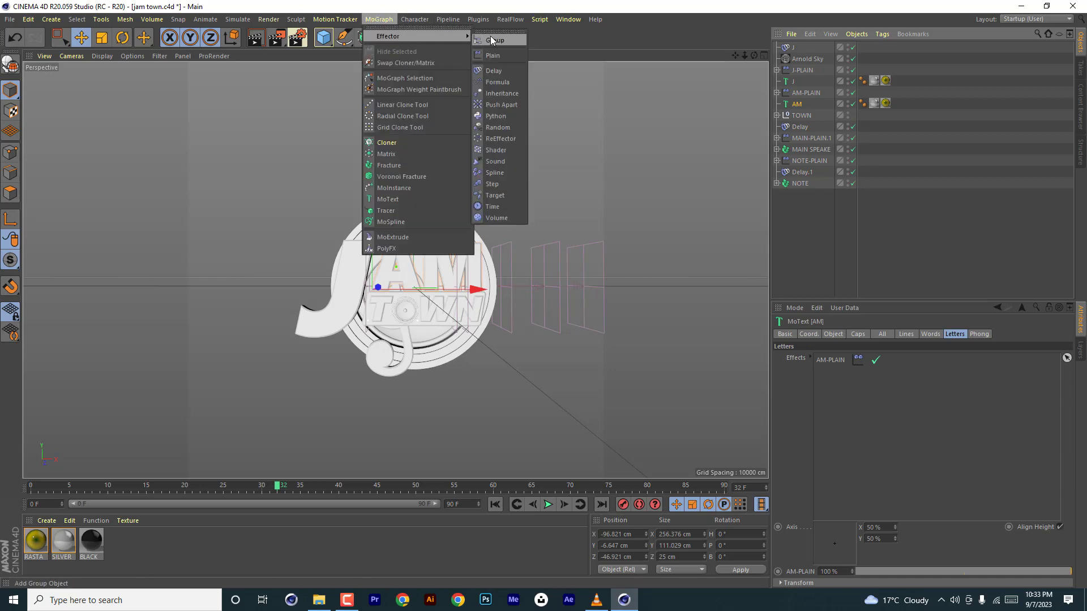
left_click(498, 69)
double_click(804, 47)
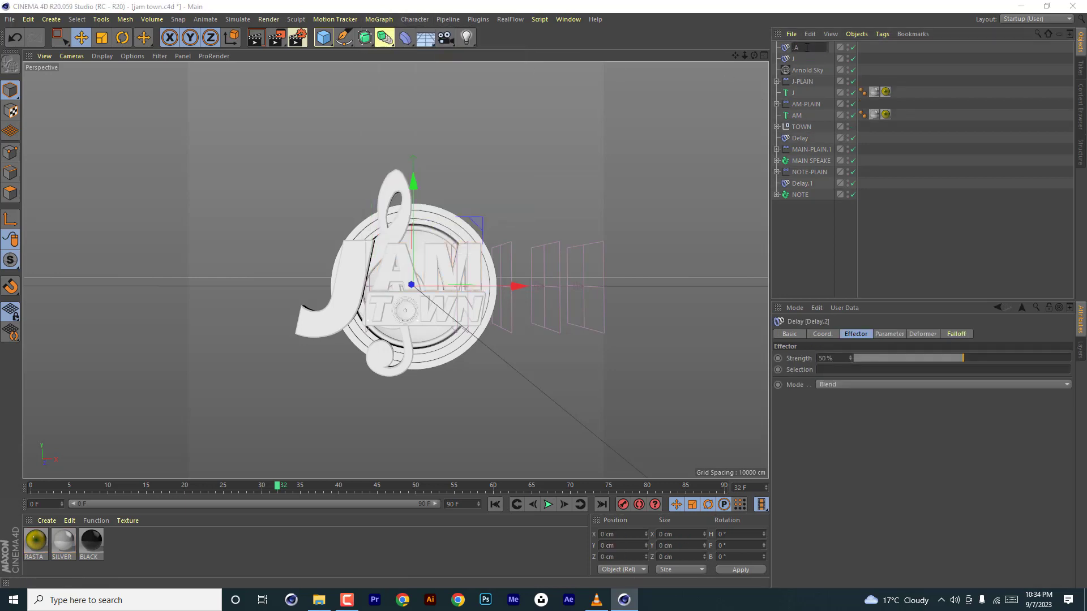
type("AM")
key("Return")
Place the AM Delay effector directly above the AM text in the hierarchy and set its strength to 73%
left_click_drag(801, 51, 799, 112)
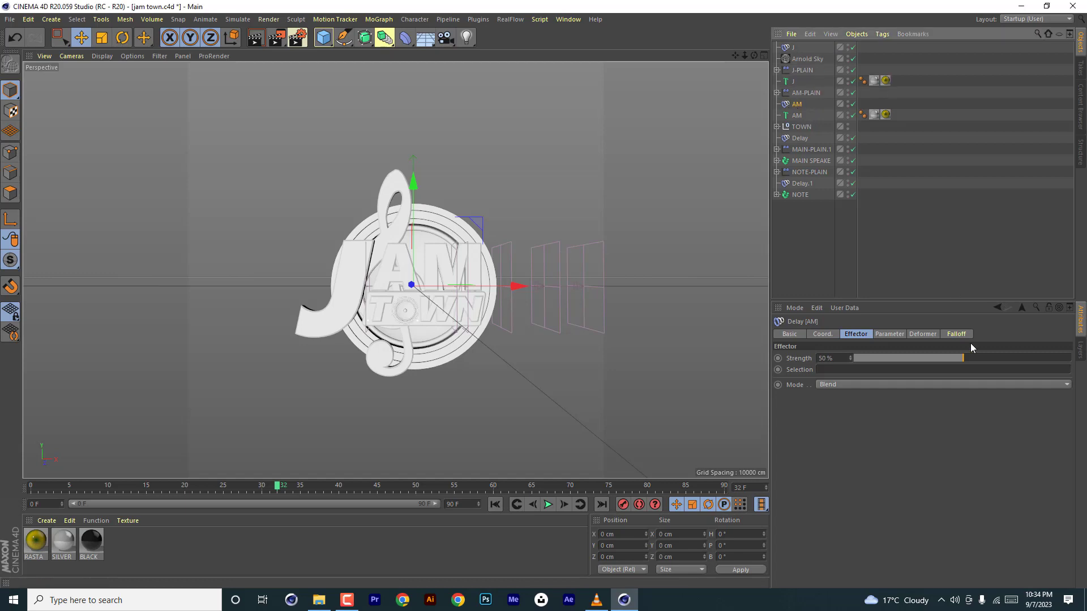
left_click_drag(969, 357, 1013, 356)
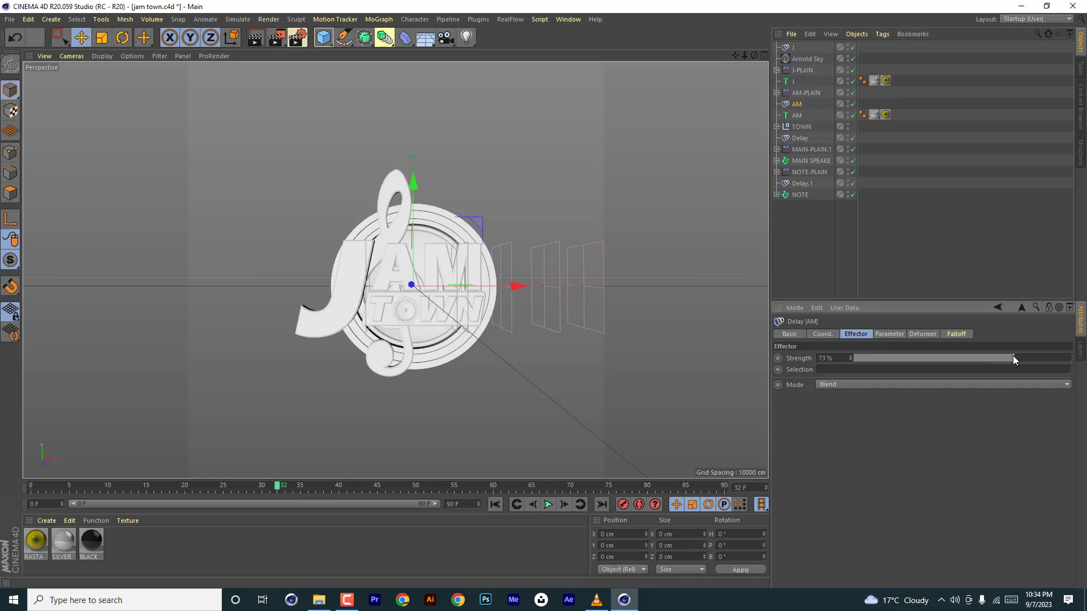
Set the AM Delay effector's strength to 81% and replay the animation from the start
left_click(495, 504)
left_click(548, 504)
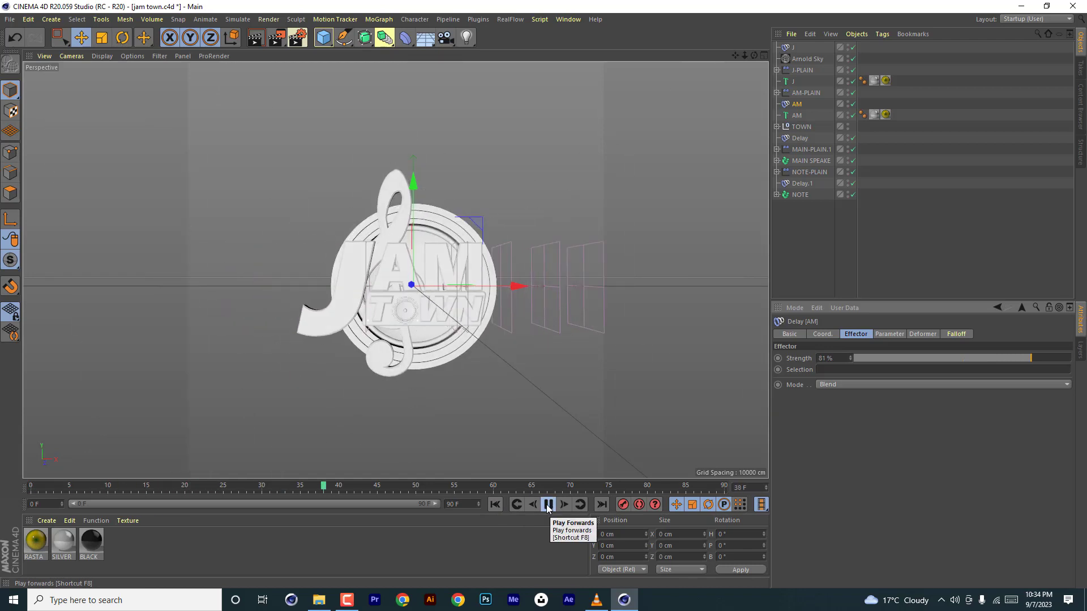
left_click(495, 504)
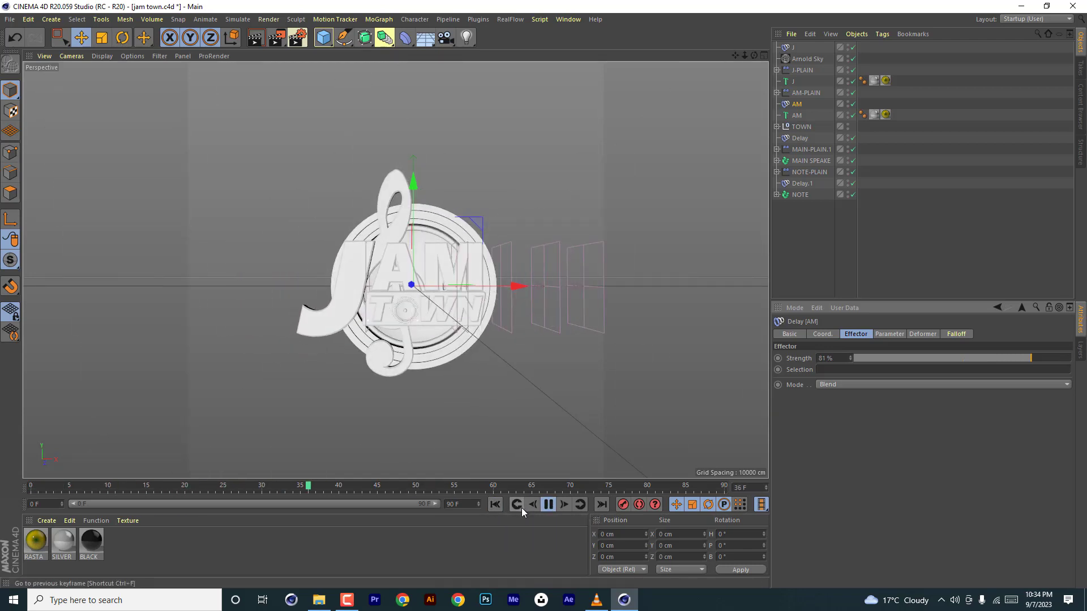
left_click(494, 505)
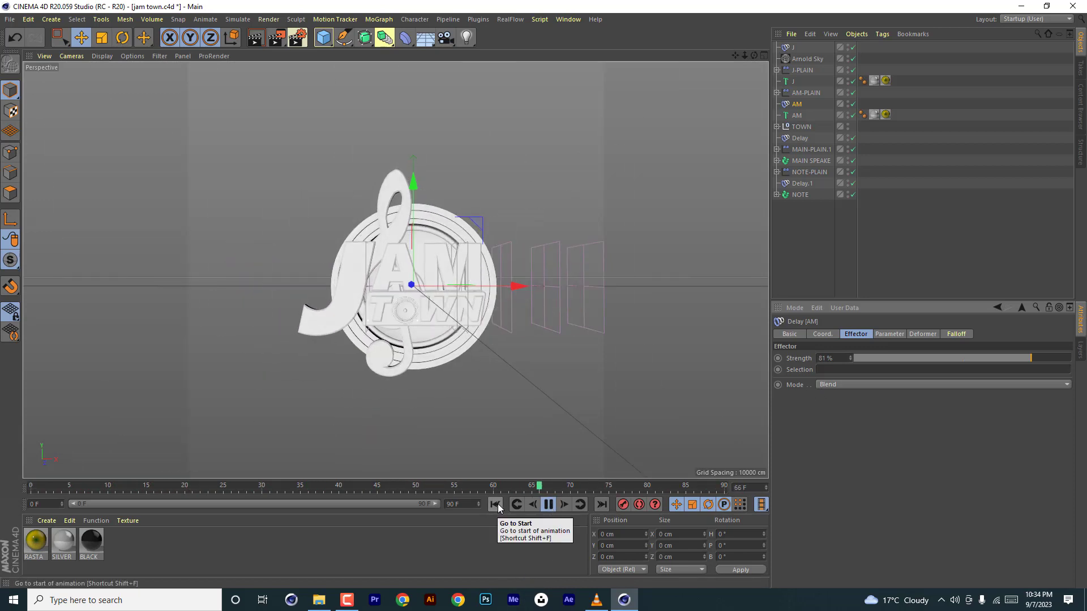
Add a Delay effector to the TOWN MoText object inside the TOWN group and rename the effector TOWN
left_click(777, 127)
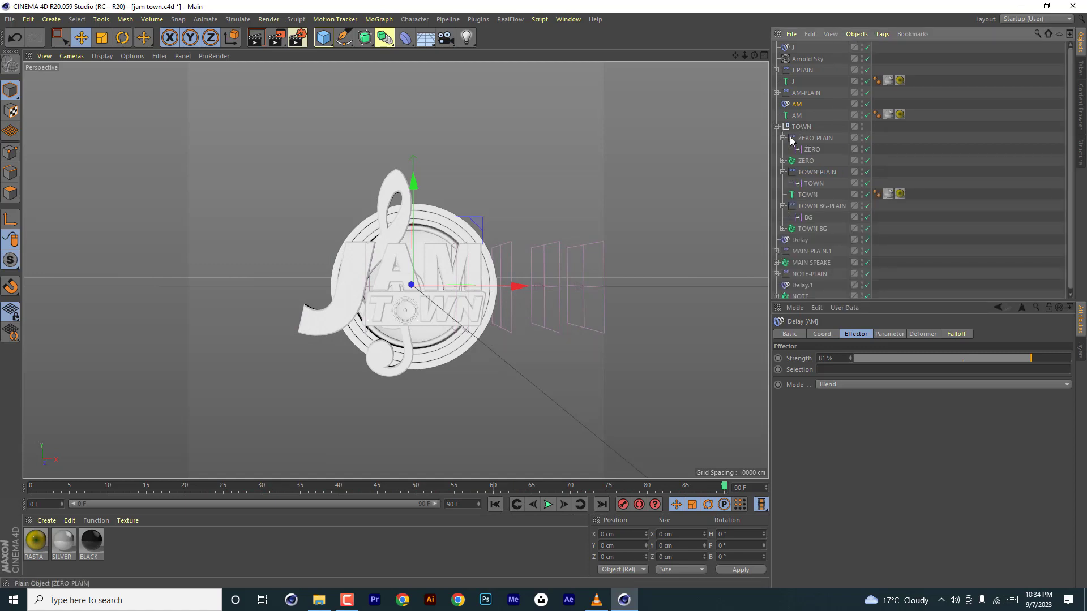
left_click(782, 150)
left_click(783, 149)
left_click(783, 161)
left_click(809, 172)
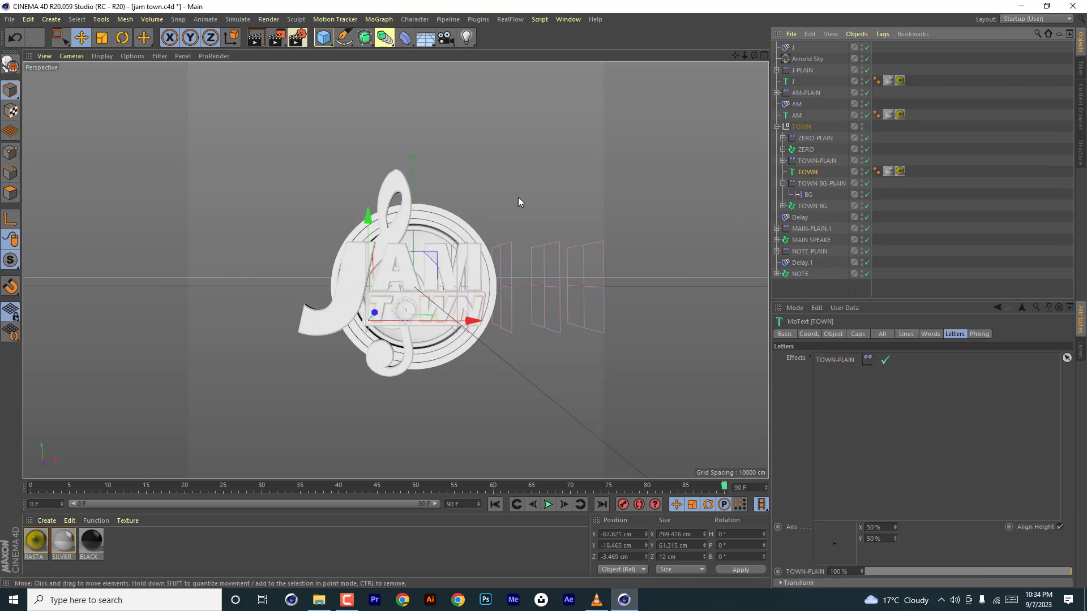
left_click(385, 20)
mouse_move(452, 37)
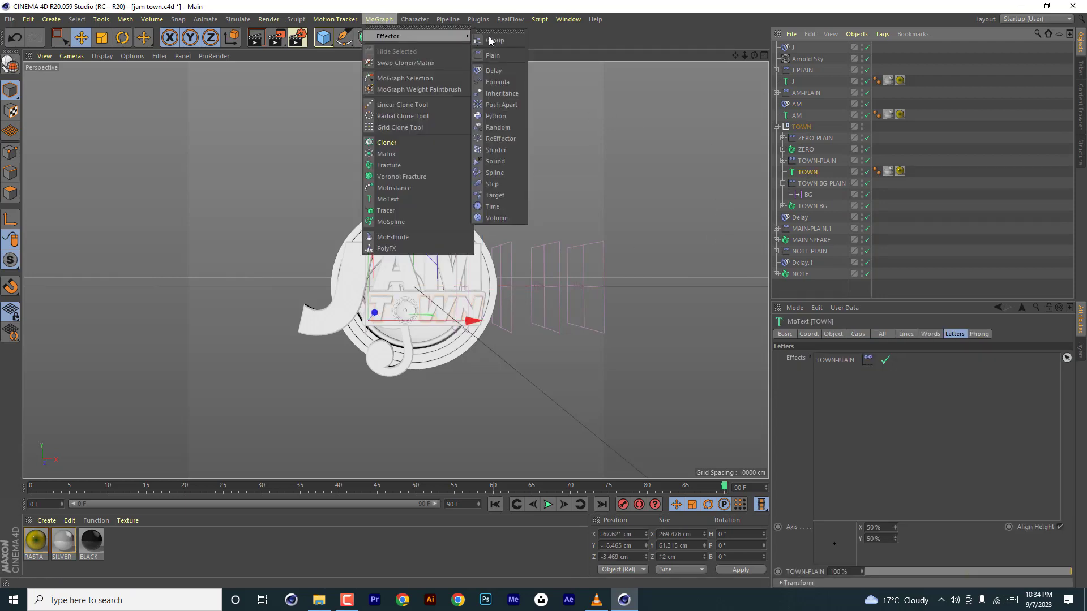
left_click(493, 70)
double_click(804, 49)
type("TOWN")
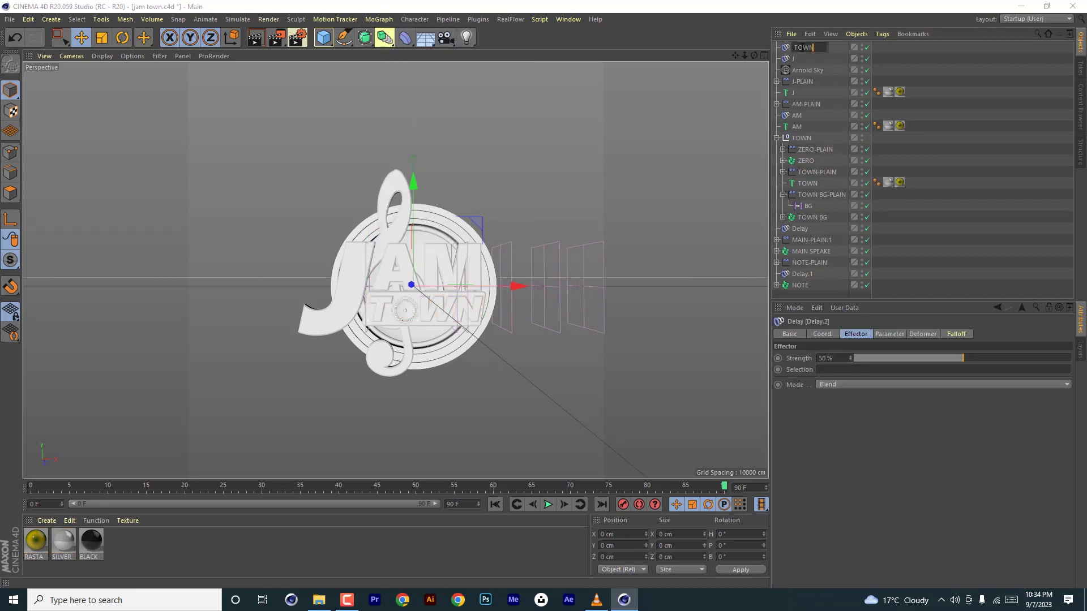
key("Return")
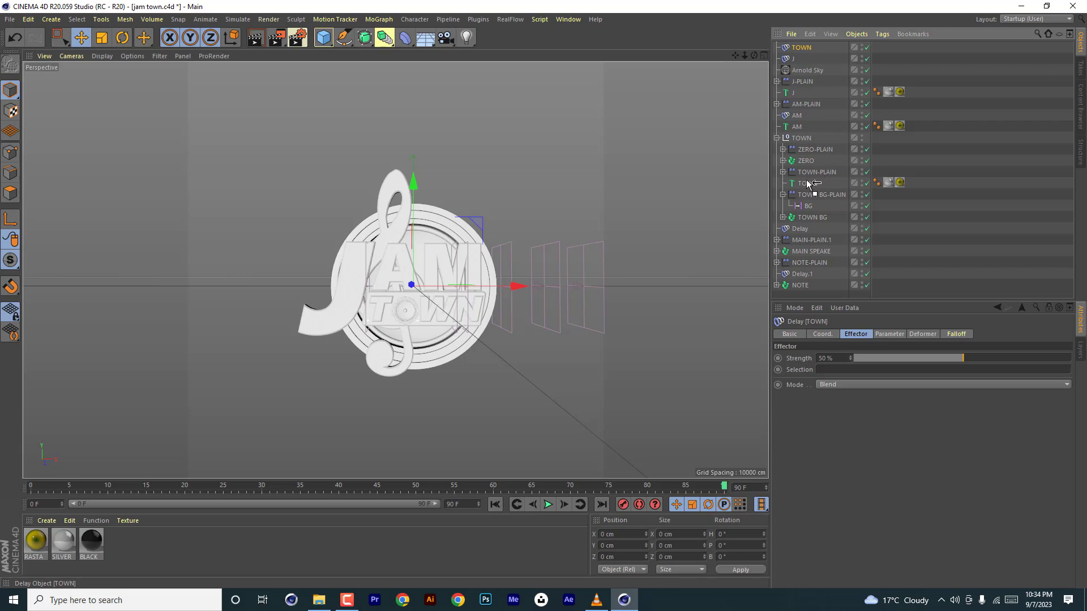
Place the TOWN Delay effector directly above the TOWN text in the hierarchy, check the text's effector list and play the animation
left_click_drag(805, 179, 817, 185)
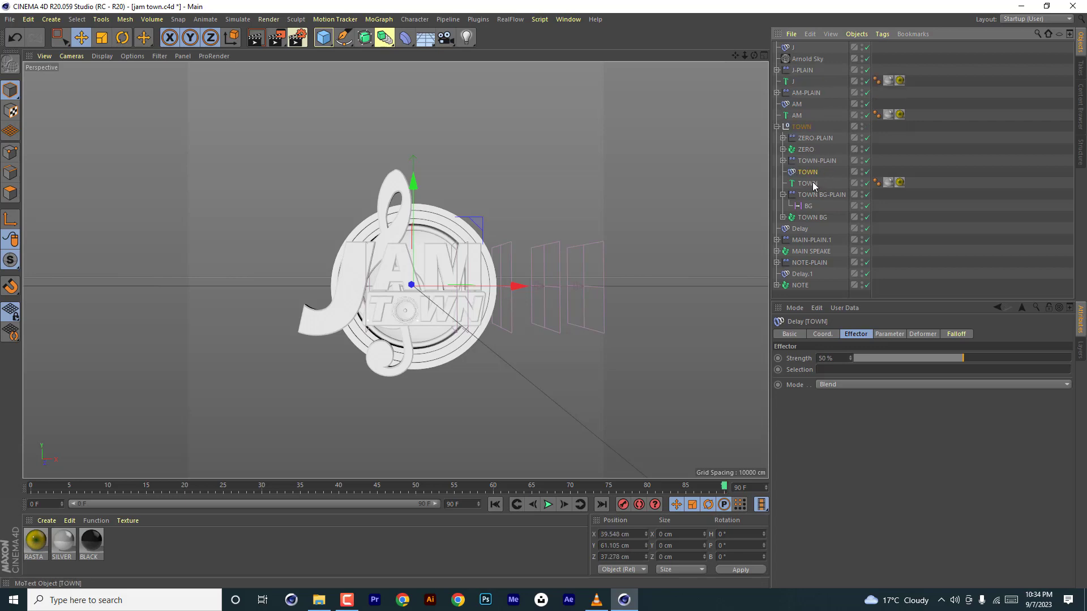
left_click(808, 183)
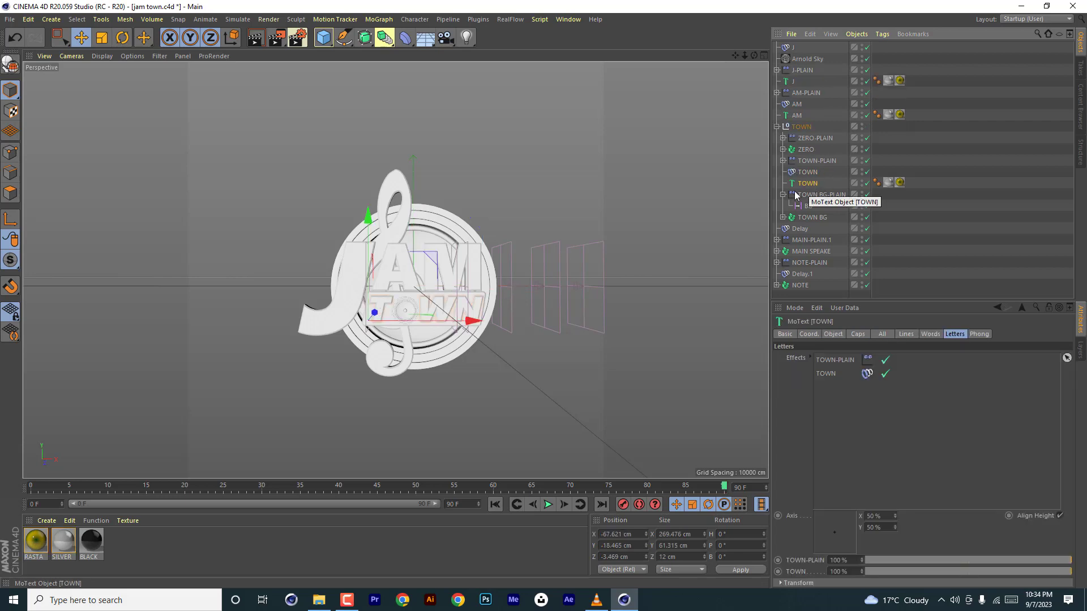
left_click(548, 505)
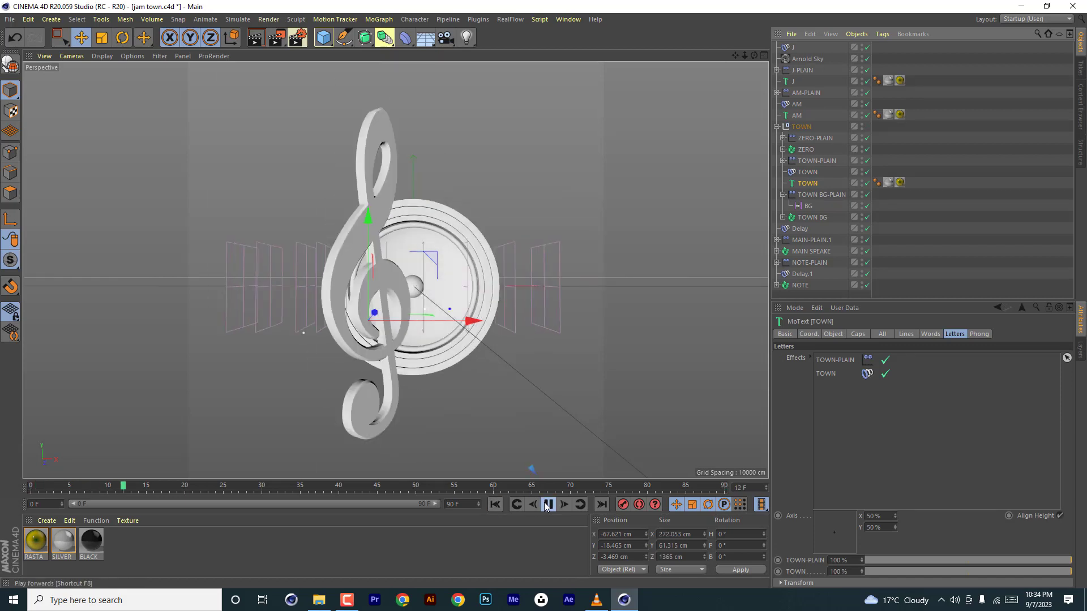
Try a strength of 68% on the TOWN Delay effector while replaying the animation from the start
left_click(808, 172)
left_click_drag(967, 357, 1002, 359)
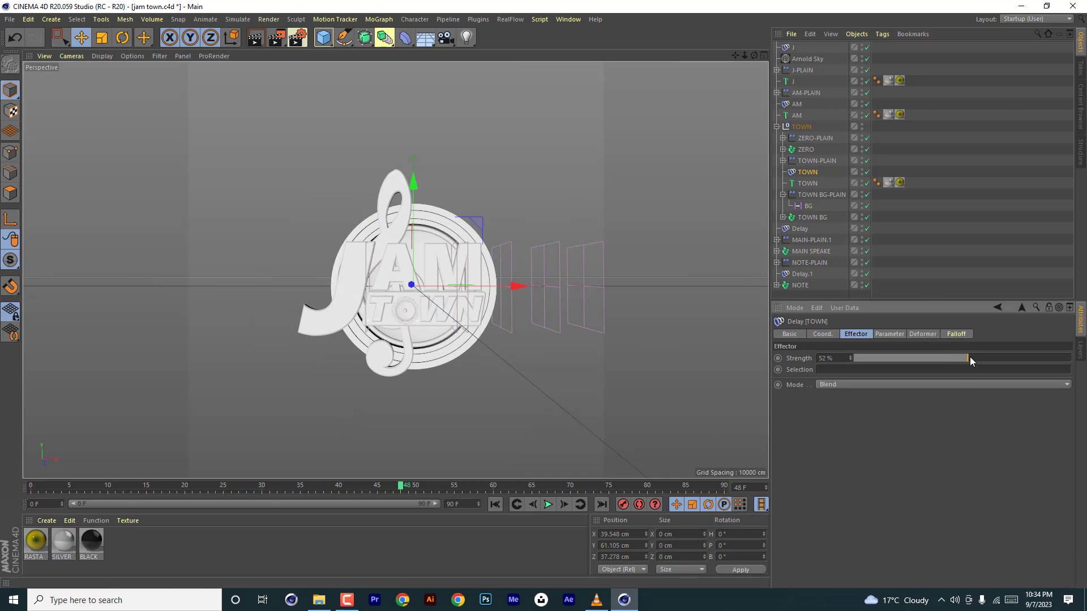
left_click(497, 505)
left_click(547, 504)
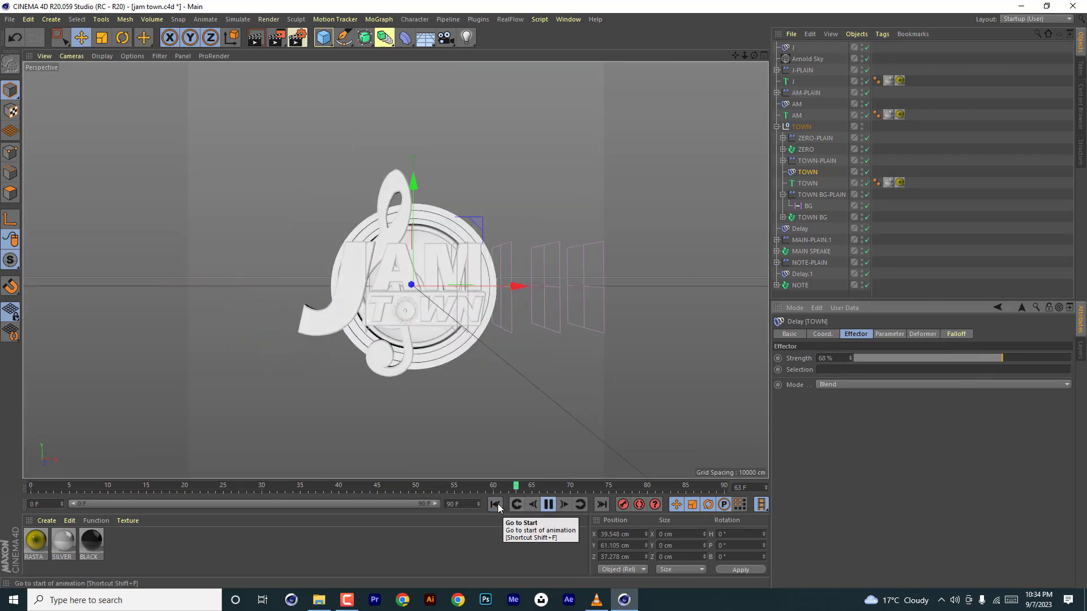
left_click(498, 504)
left_click(547, 505)
Turn off the Scale parameter on the TOWN, J and Delay.1 Delay effectors
left_click(921, 335)
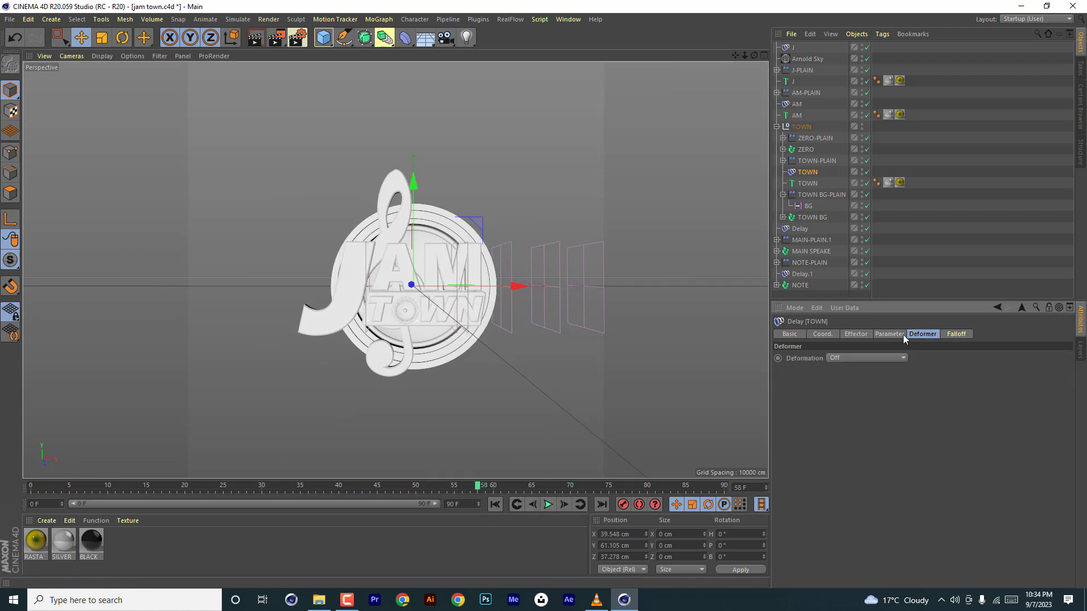
left_click(885, 358)
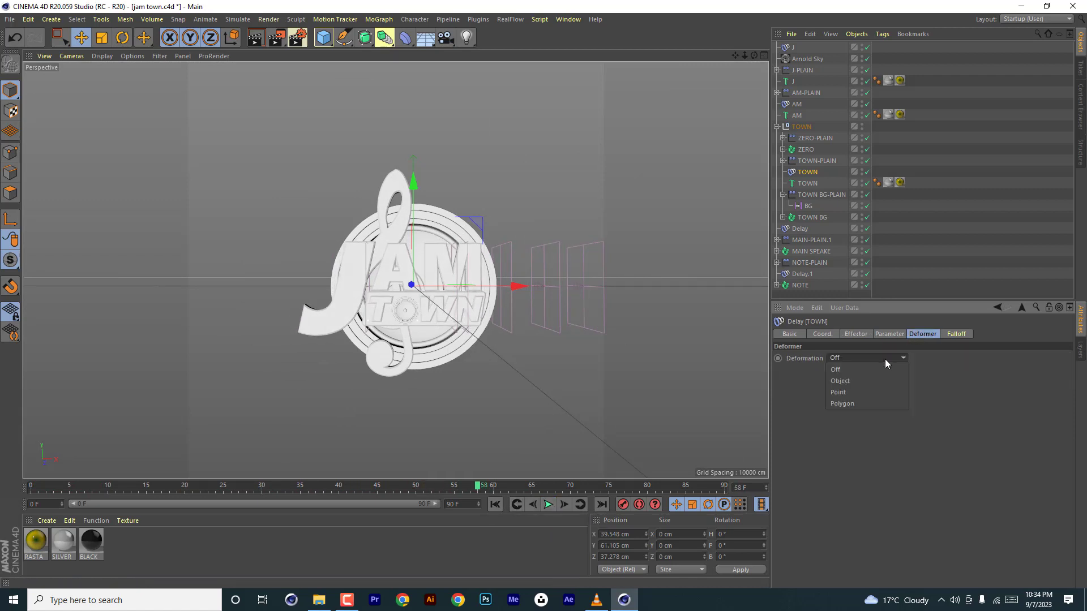
left_click(888, 334)
left_click(891, 334)
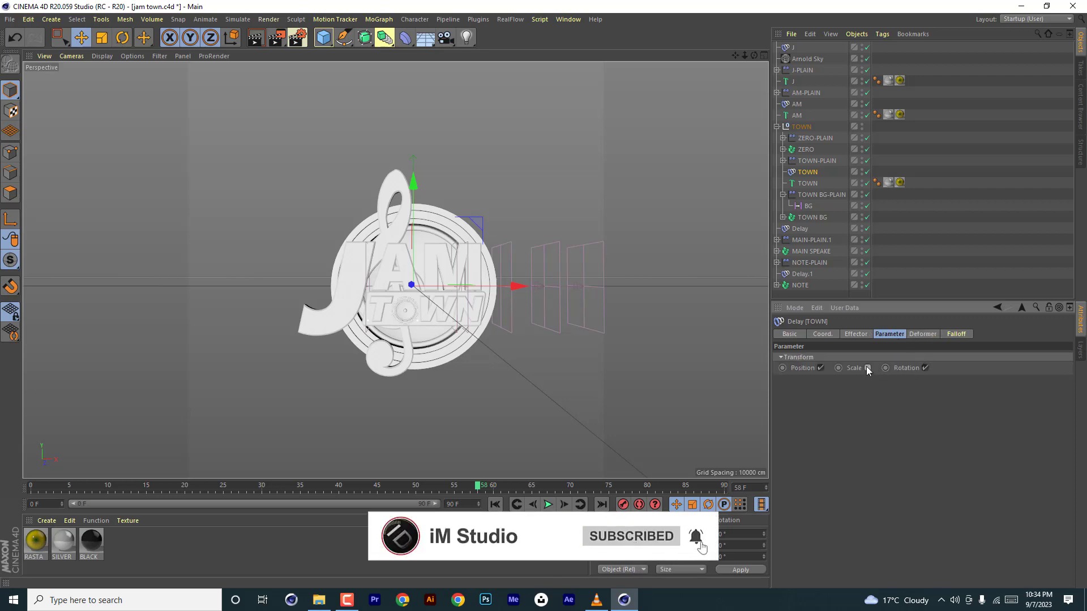
left_click(795, 47)
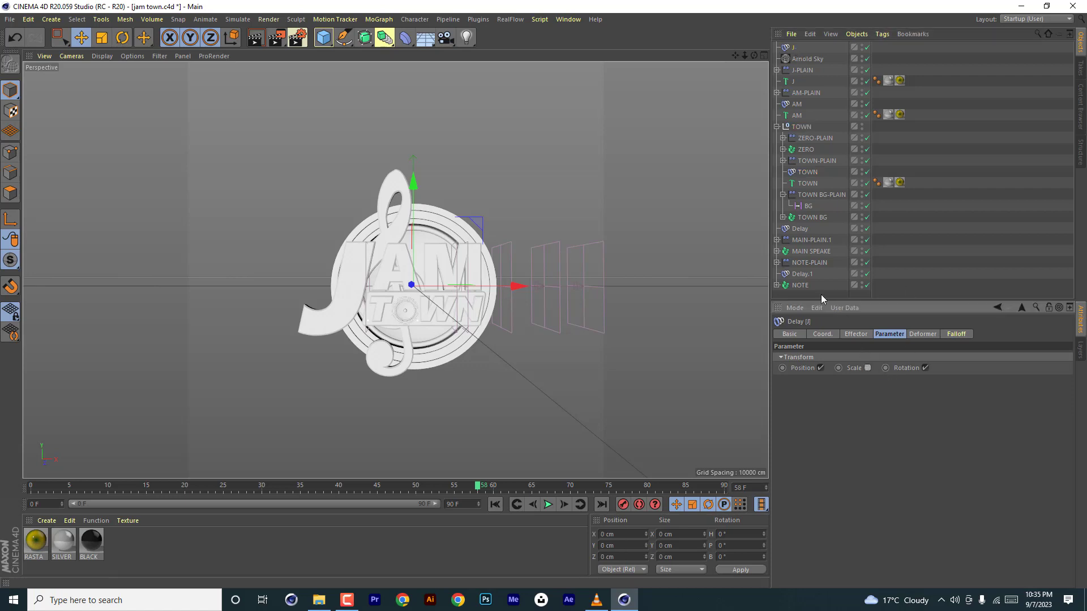
left_click(801, 274)
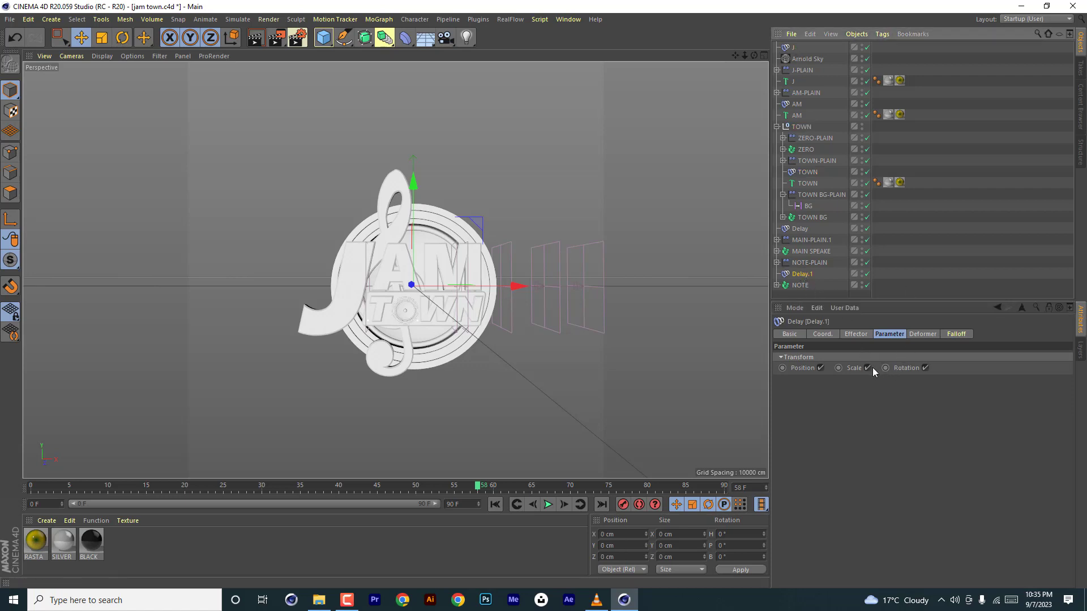
Play the animation from the start twice to check the delayed motion with Scale turned off
left_click(493, 504)
left_click(547, 506)
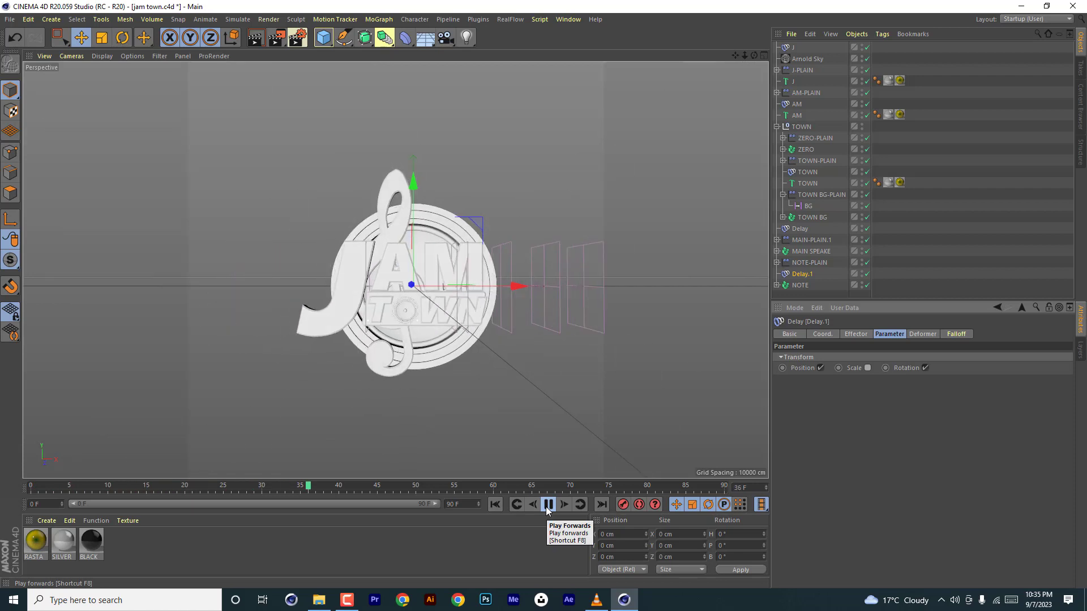
left_click(547, 507)
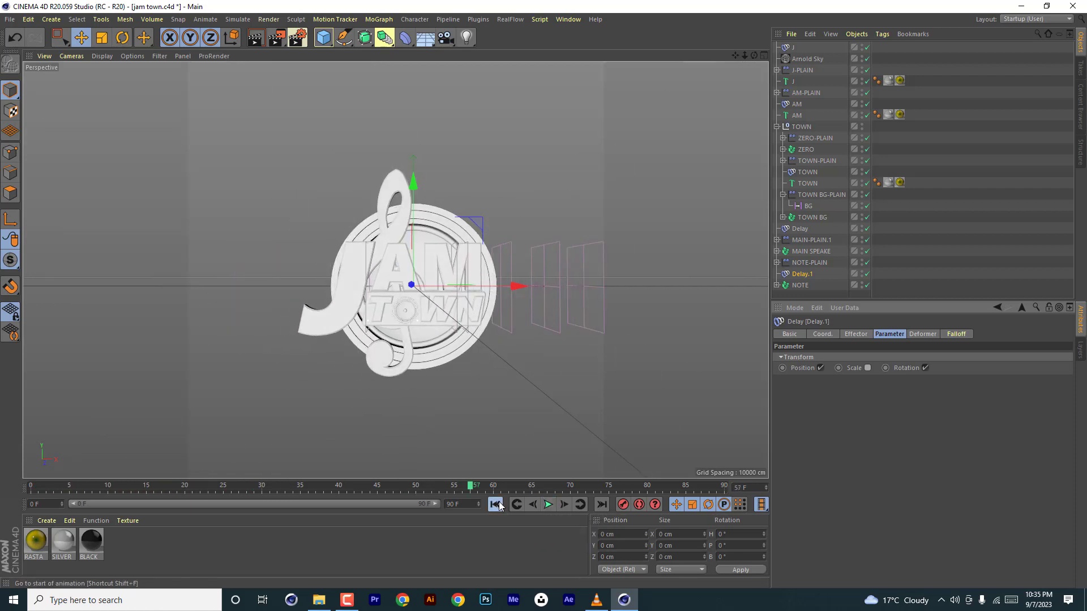
left_click(495, 505)
left_click(551, 506)
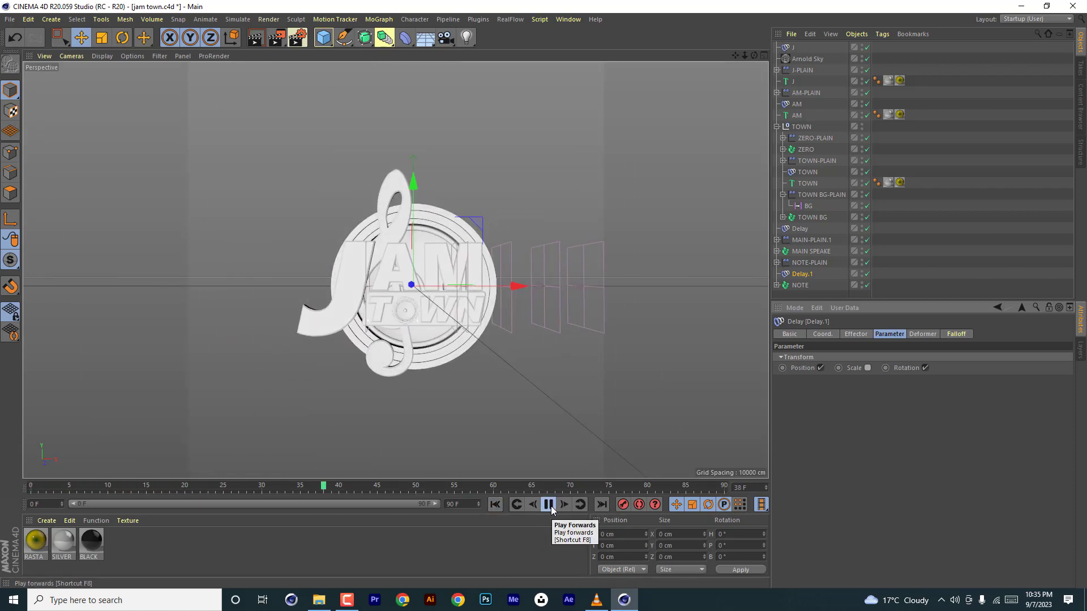
left_click(551, 506)
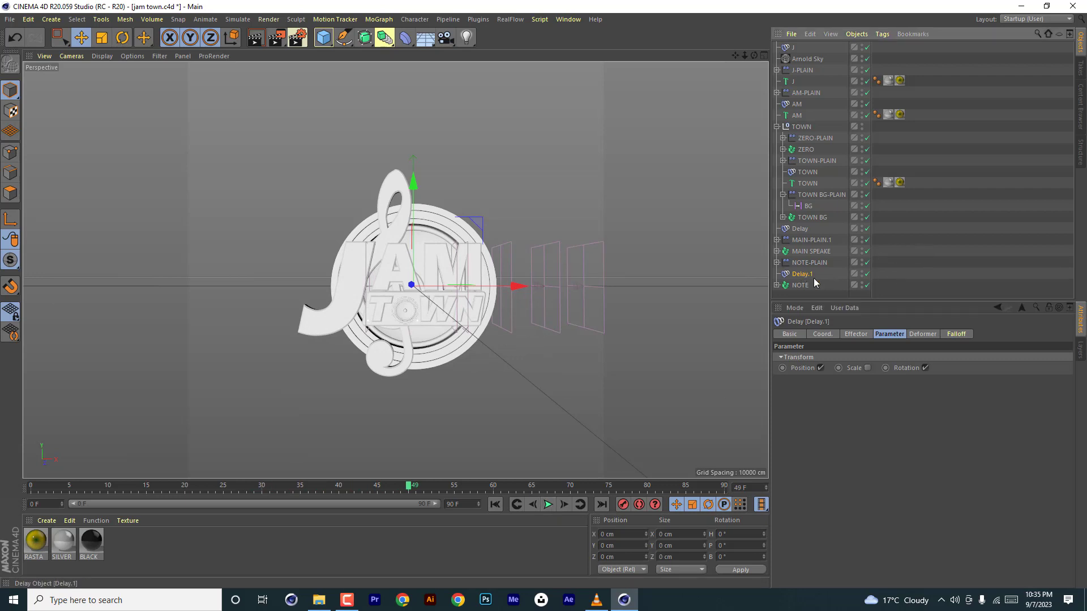
Set the TOWN Delay effector's strength to 76% and preview the animation from the start
left_click(807, 172)
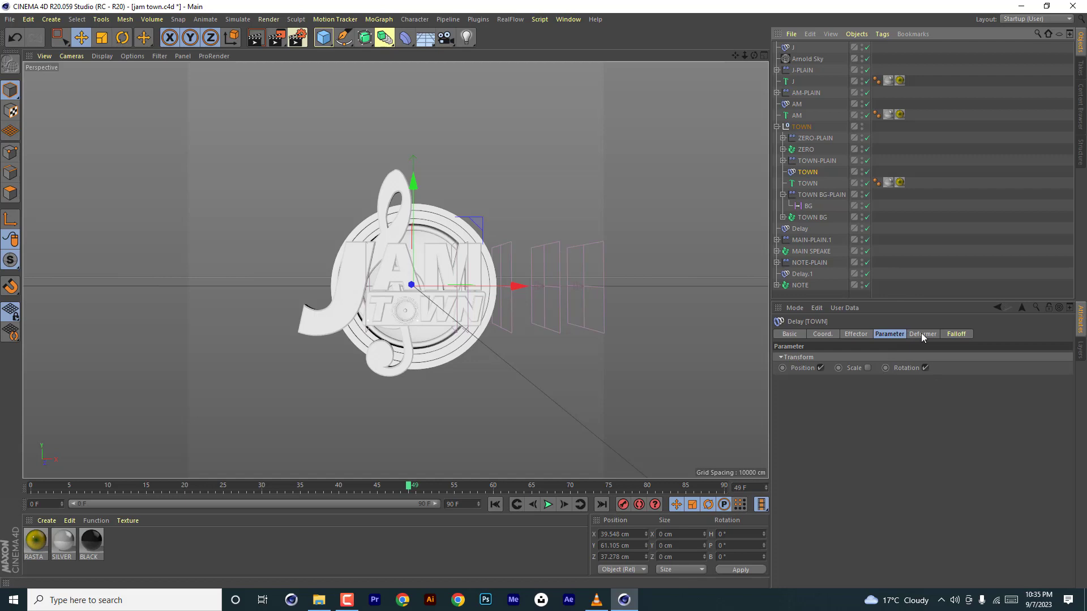
left_click(861, 335)
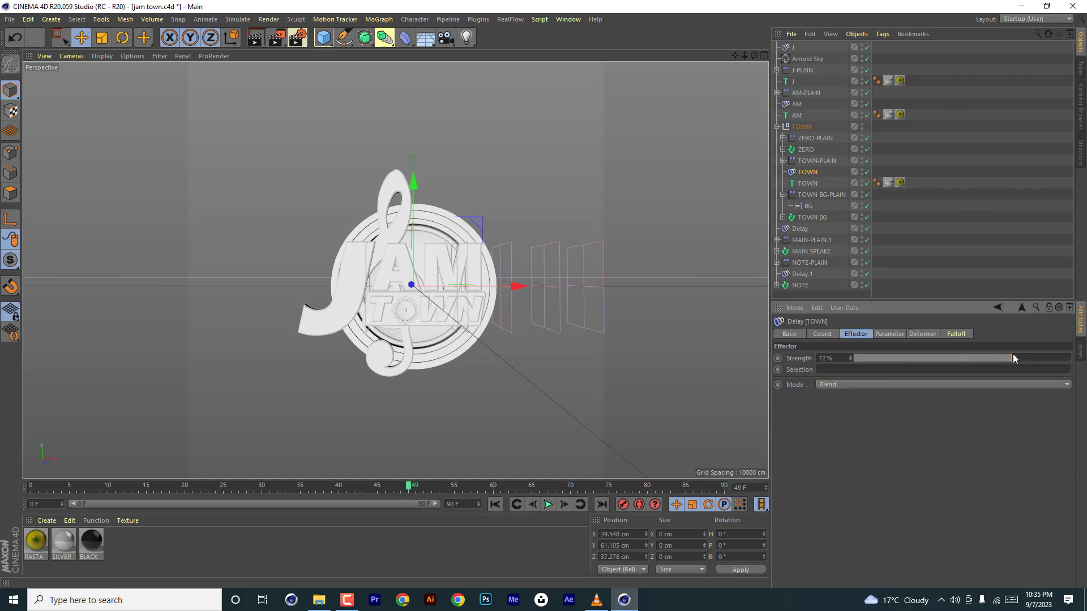
left_click(495, 504)
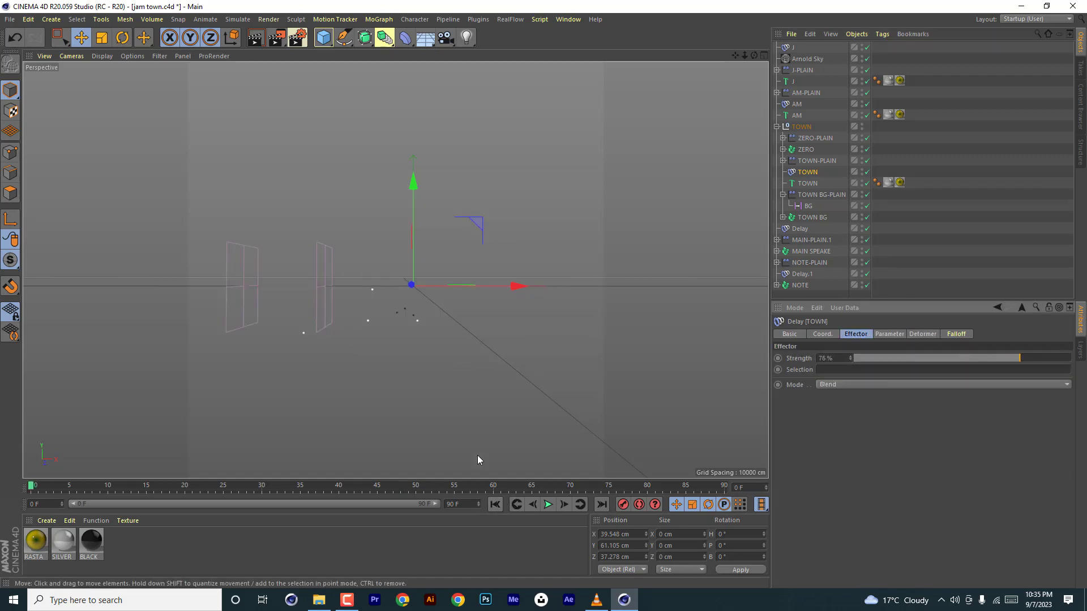
left_click(548, 505)
Add a Delay effector to the ZERO Fracture object, place it directly above that object in the hierarchy and rename it ZERO
left_click(806, 149)
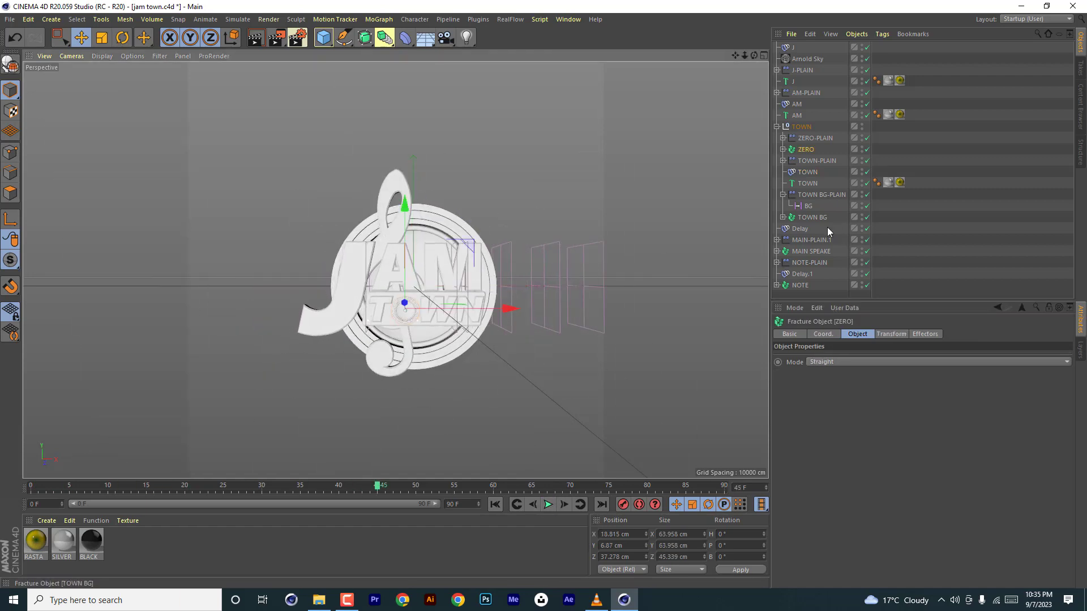
left_click(379, 19)
mouse_move(400, 36)
left_click(493, 70)
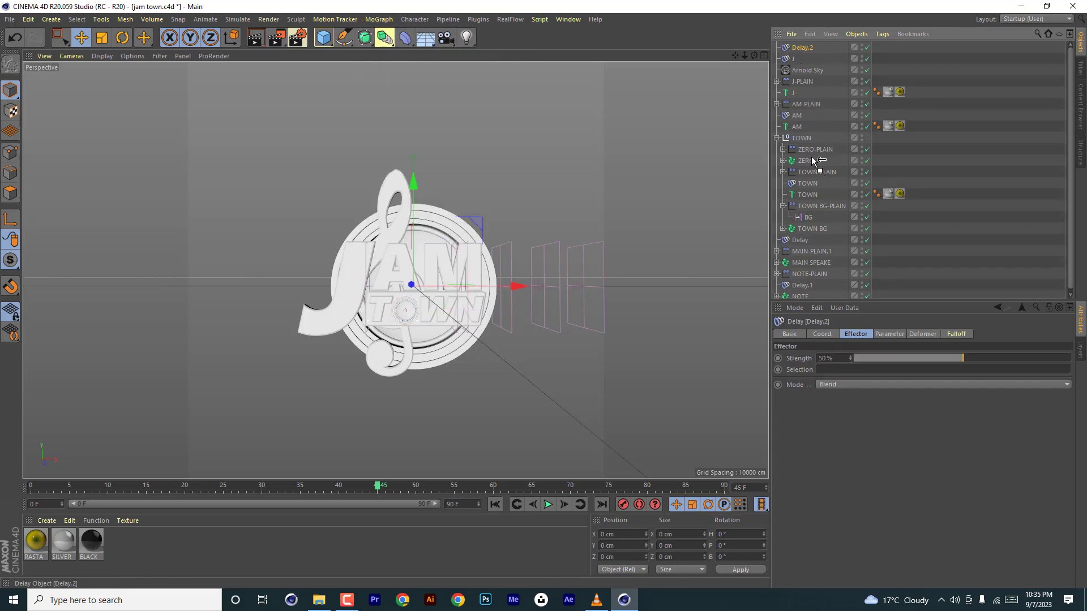
left_click_drag(814, 157, 813, 156)
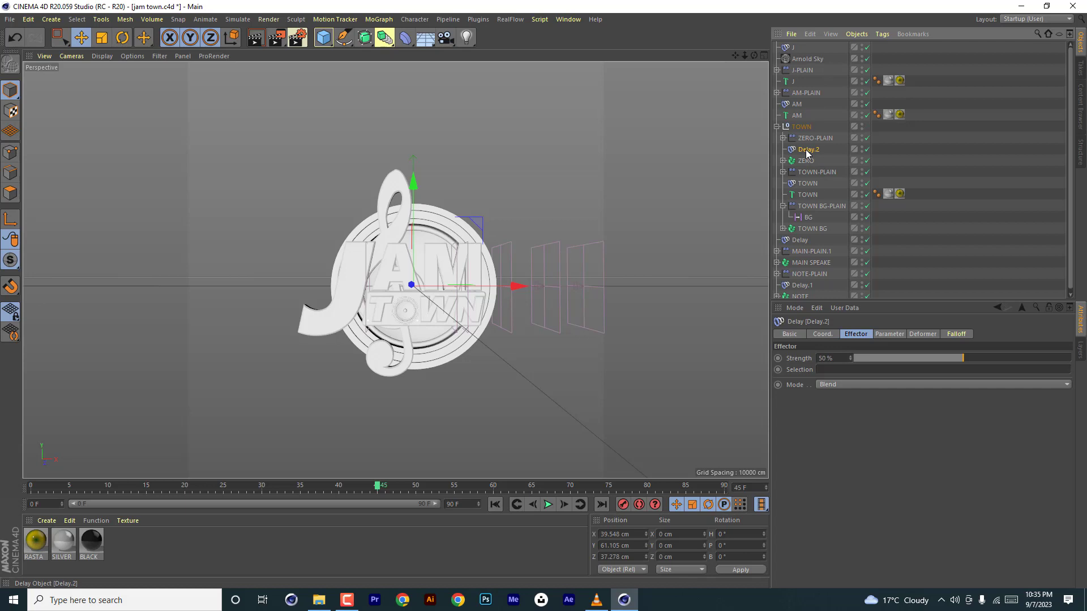
double_click(807, 149)
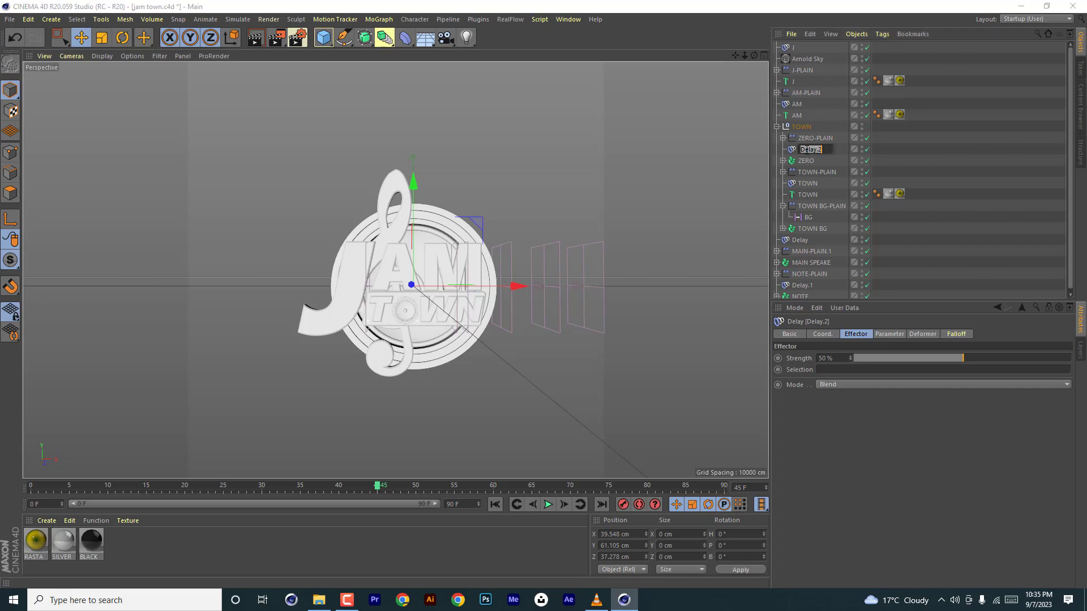
key("Return")
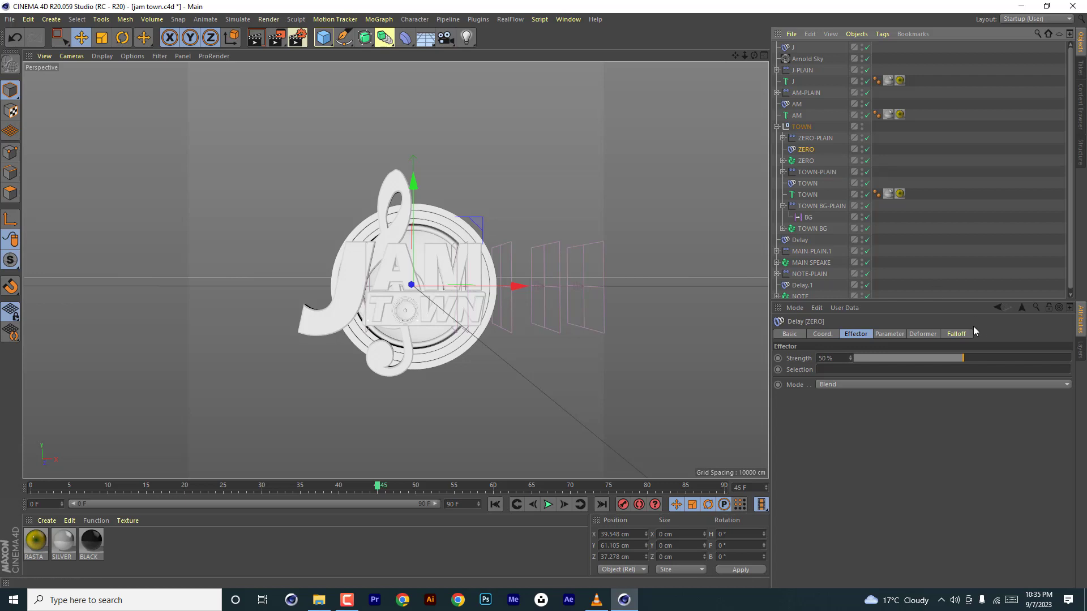
Set the ZERO Delay effector's strength to 67% and preview the animation from the start
left_click_drag(969, 357, 1000, 357)
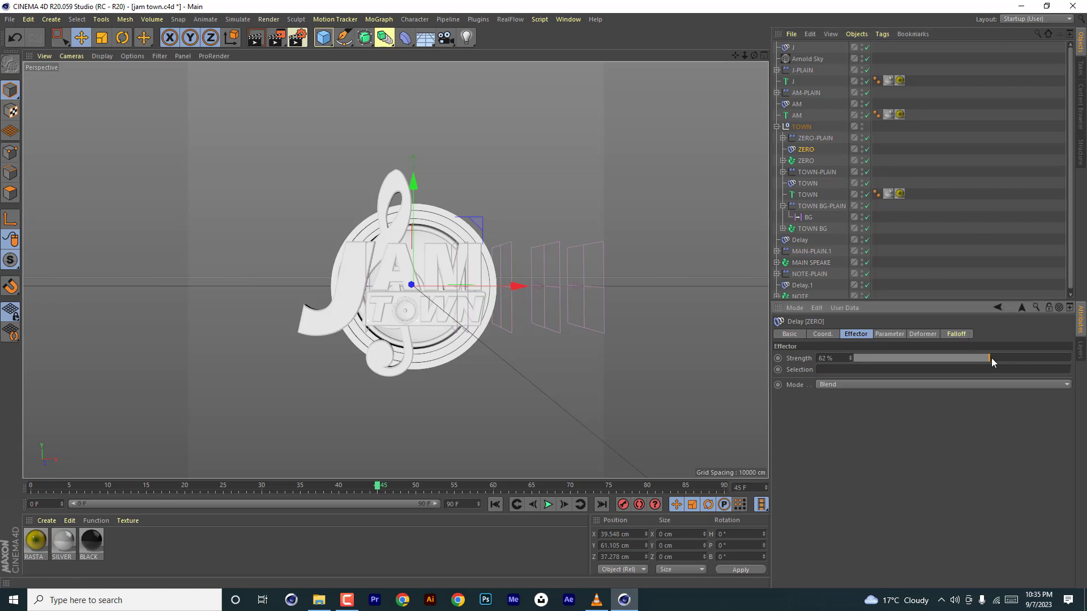
left_click(494, 505)
left_click(548, 504)
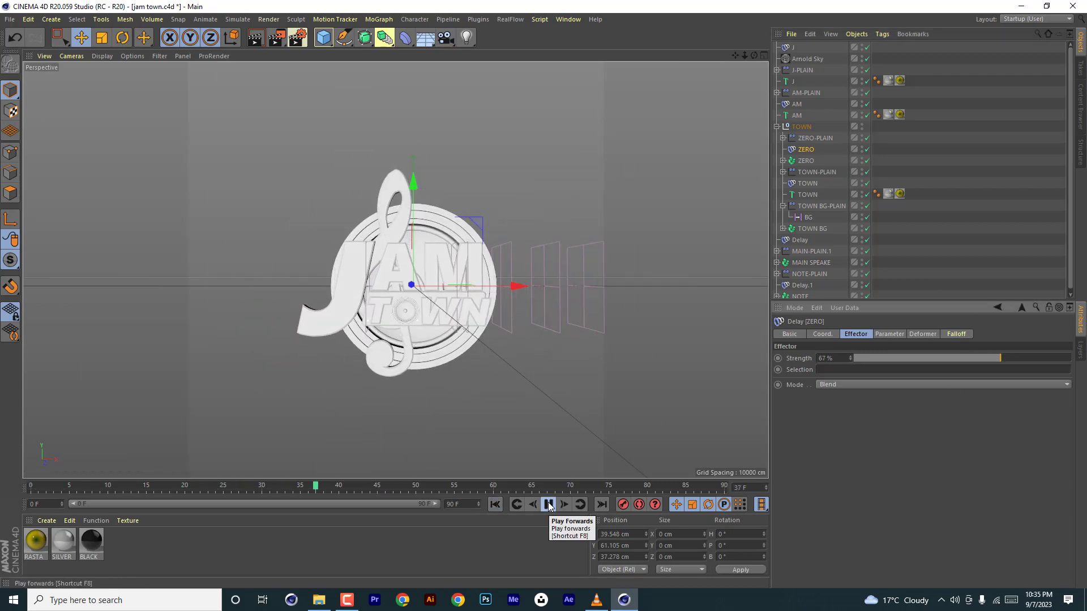
left_click(494, 504)
left_click(548, 504)
left_click(549, 504)
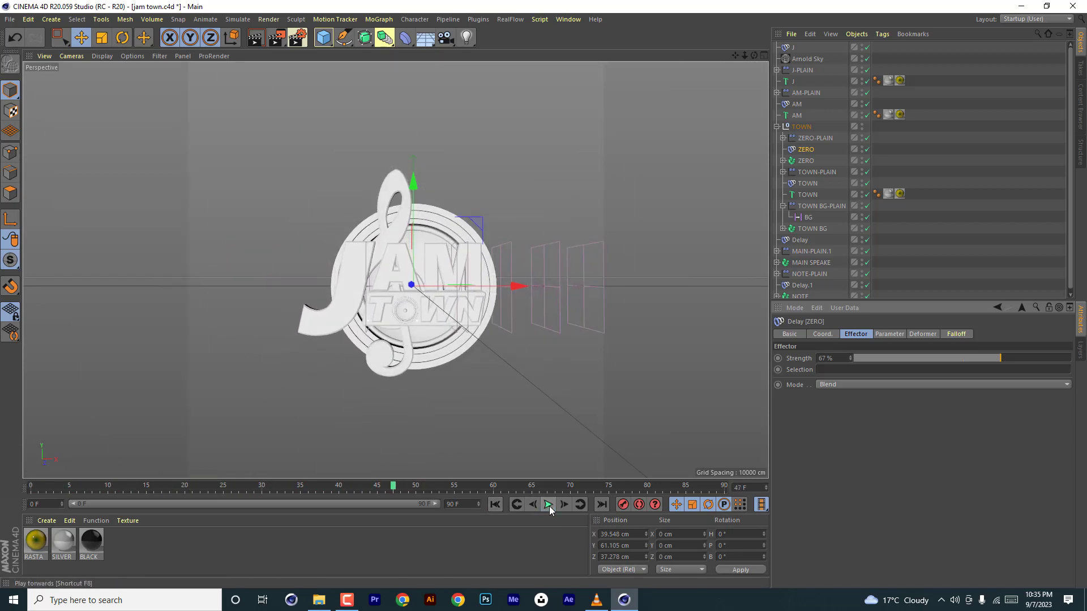
Add a Delay effector to the TOWN BG Fracture object
left_click(811, 262)
scroll(818, 257, "down", 1)
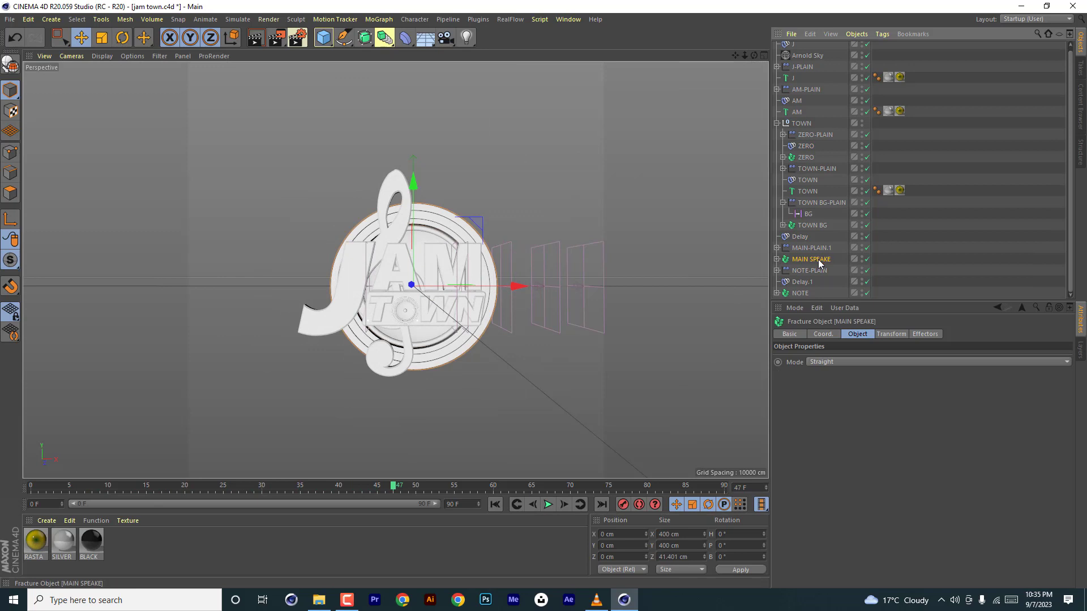
left_click(811, 225)
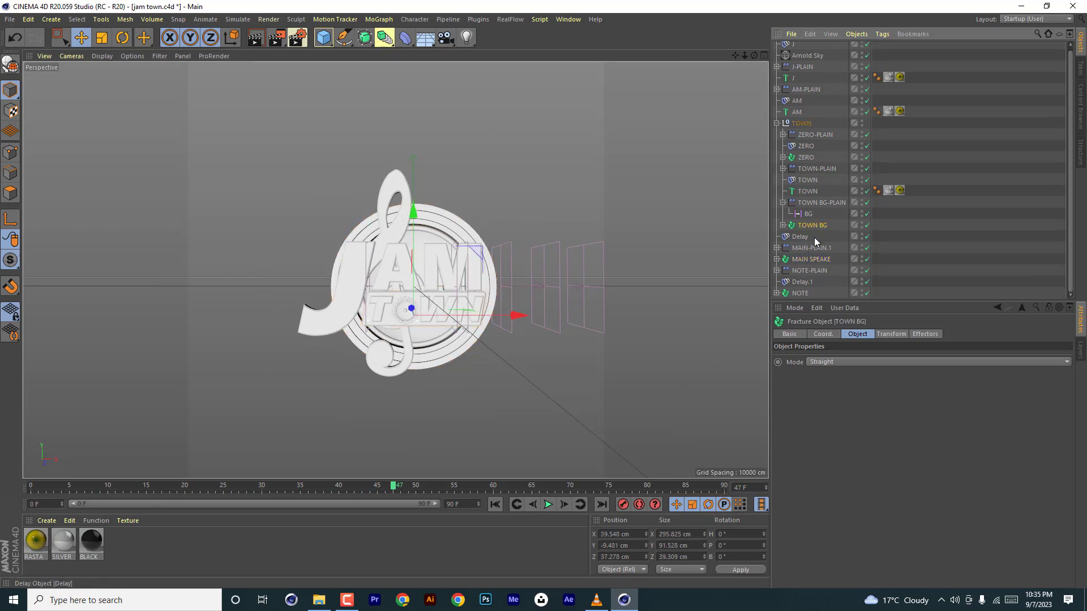
left_click(379, 19)
mouse_move(403, 36)
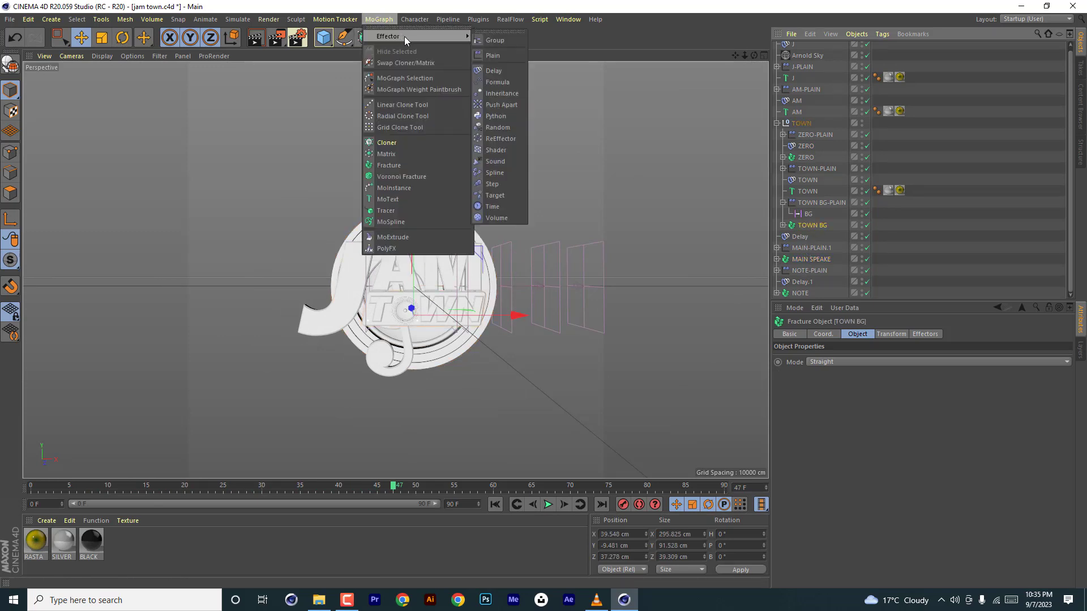
left_click(489, 72)
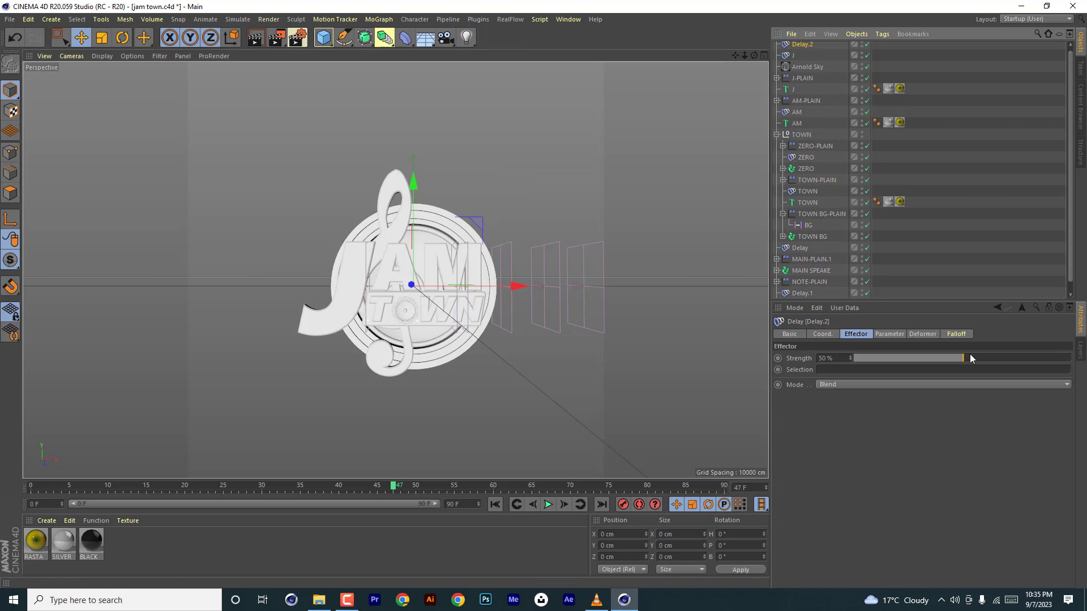
Set the TOWN BG Delay effector's strength to 59% and preview the animation from the start
left_click(548, 504)
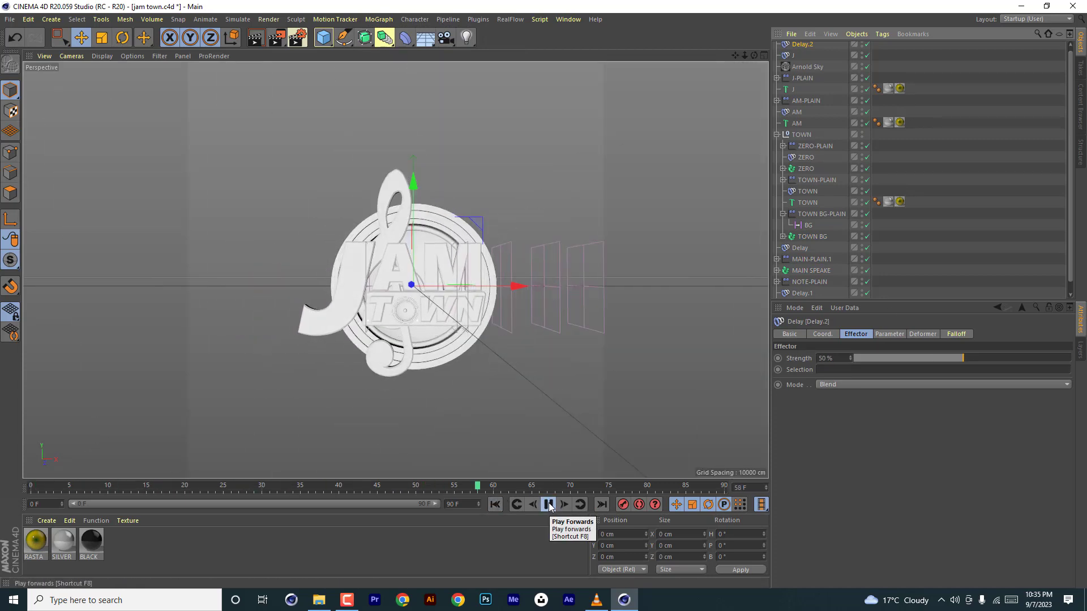
left_click_drag(968, 361, 976, 362)
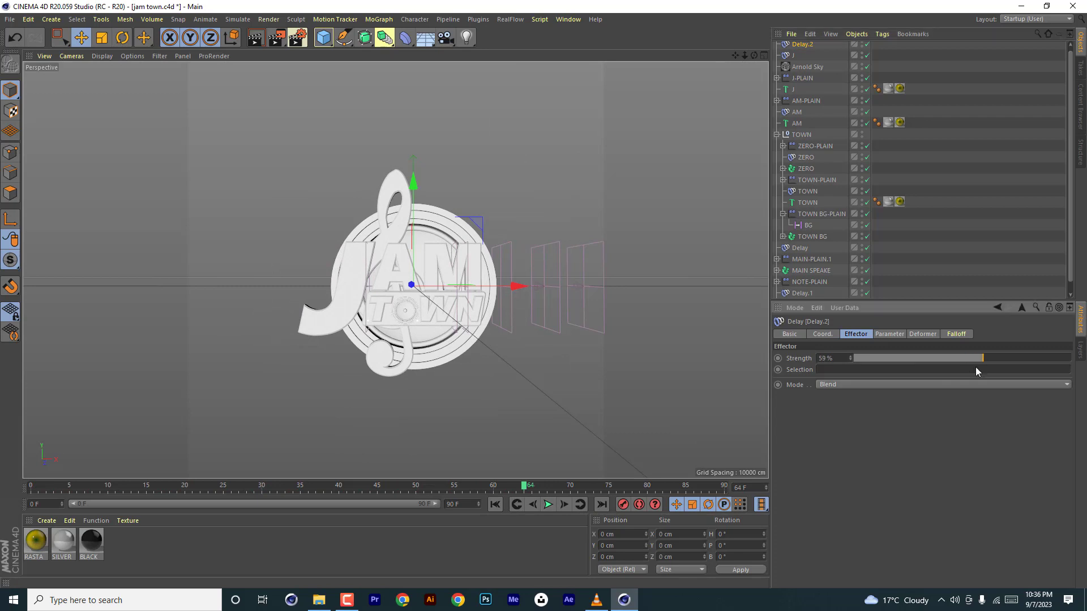
left_click(495, 504)
left_click(548, 504)
left_click(549, 504)
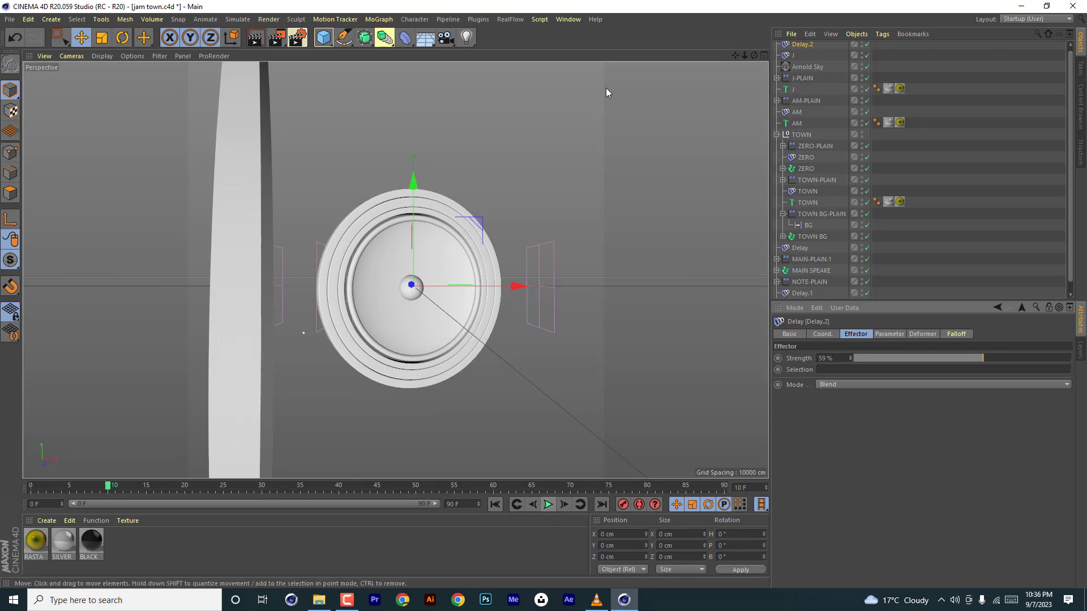
Add a camera, look through it with the logo fully assembled, and place its recorded keyframe at frame 50
left_click(444, 38)
left_click(549, 504)
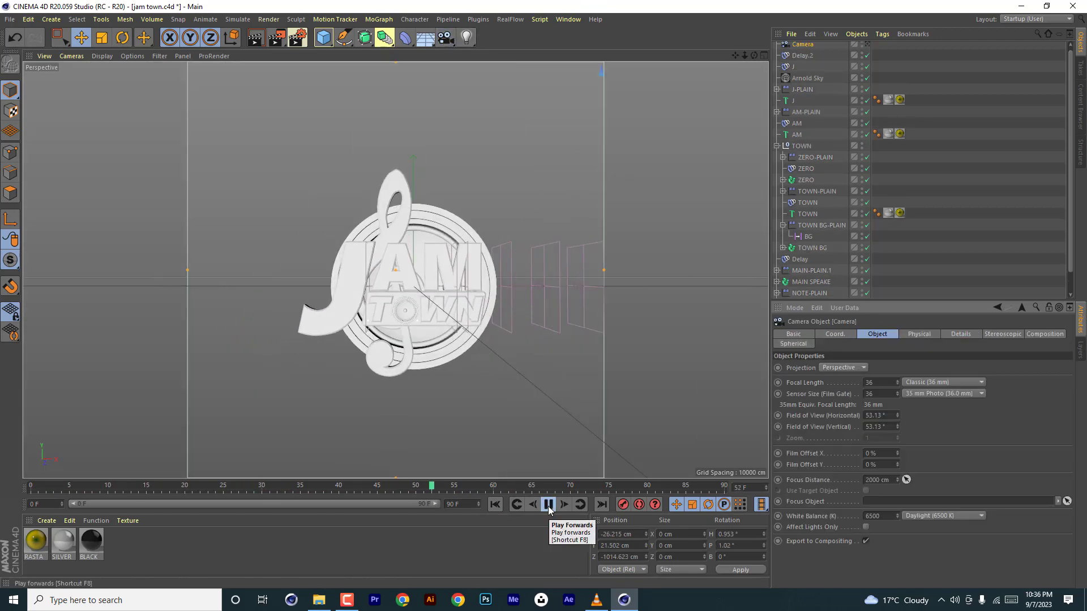
left_click(548, 504)
left_click(866, 45)
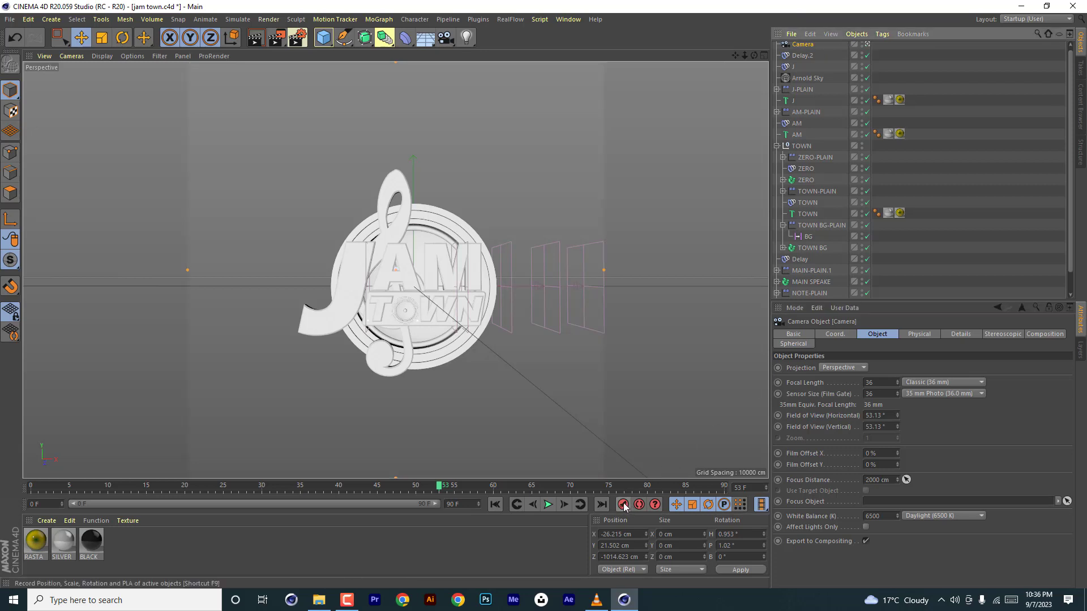
left_click_drag(439, 492, 477, 492)
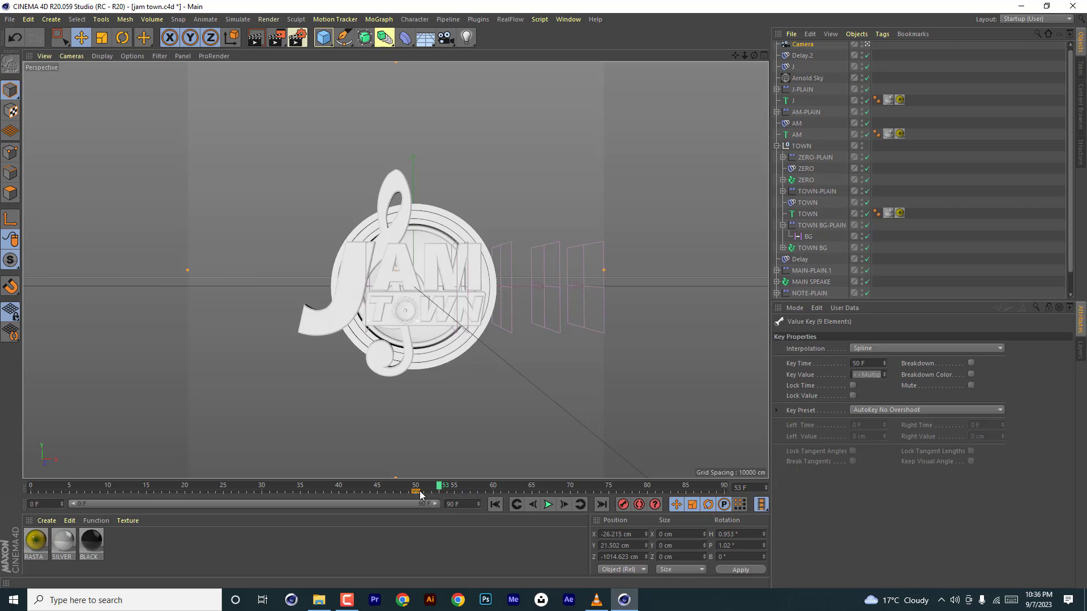
At frame 0, move the camera closer to about Z -204 cm, record a keyframe and preview the camera move
left_click_drag(439, 488, 28, 487)
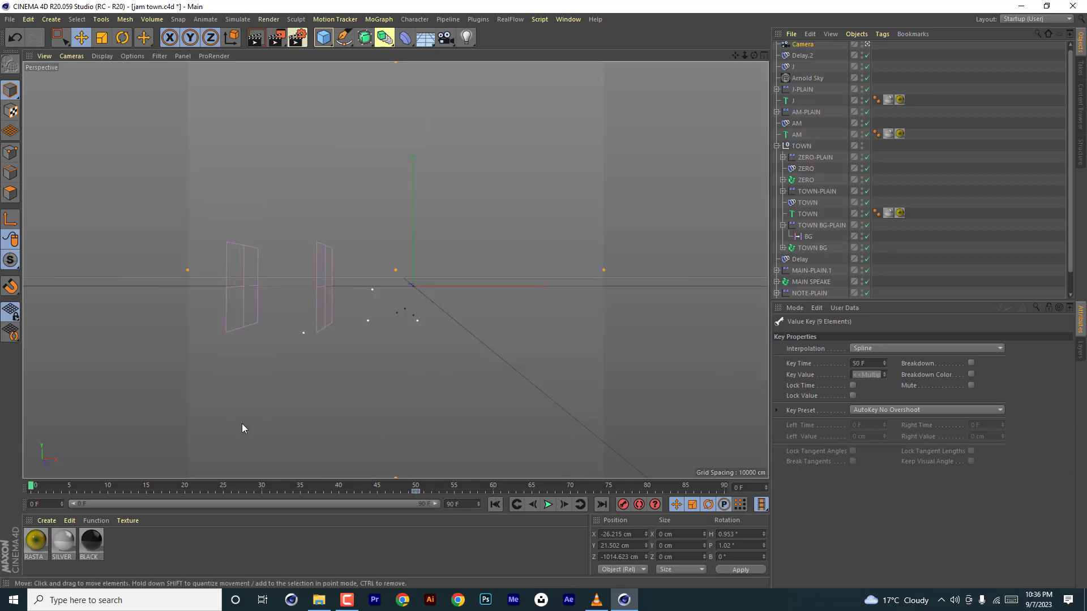
left_click_drag(745, 55, 770, 54)
left_click_drag(395, 270, 742, 80)
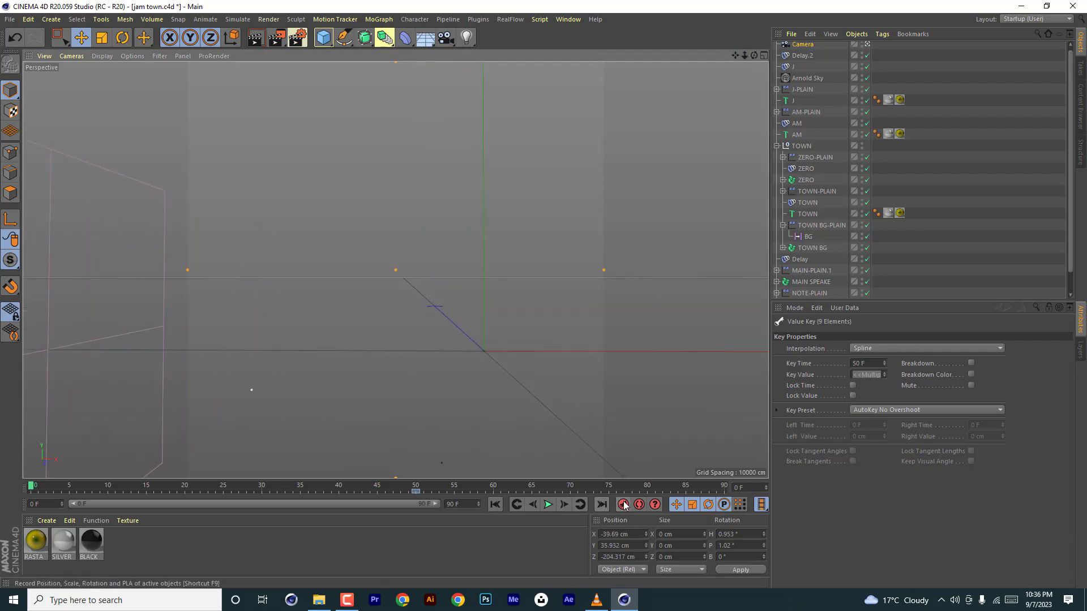
left_click(548, 506)
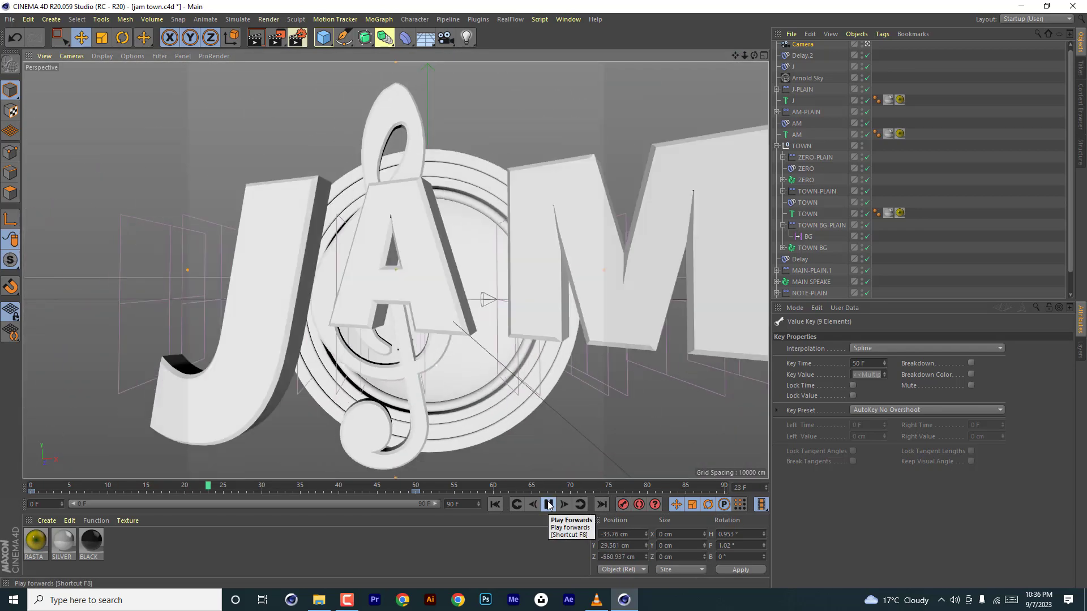
key("F8")
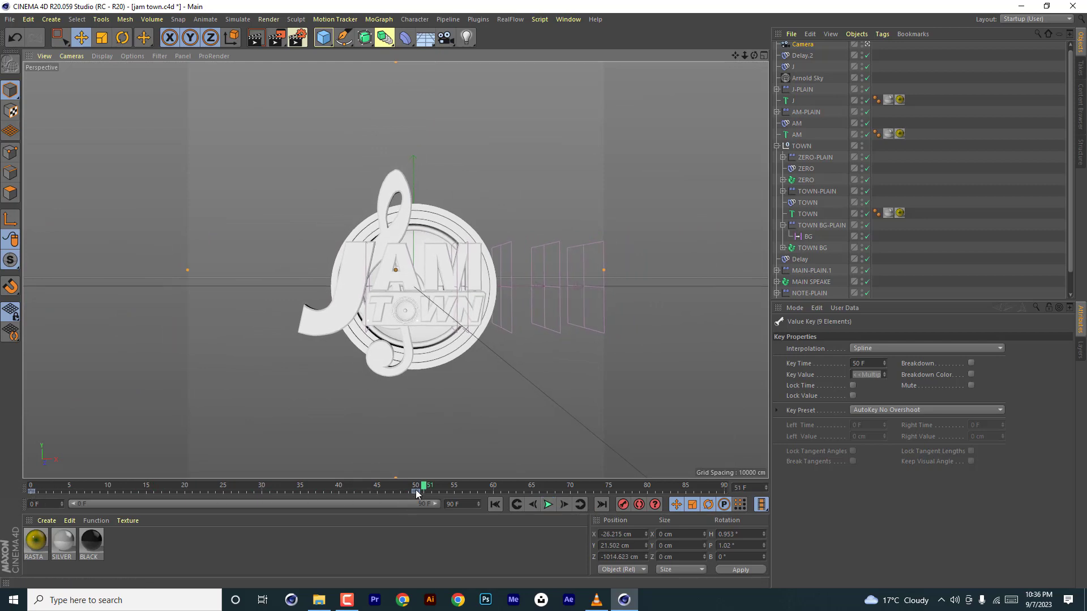
Shift the camera's end keyframe to frame 30 and preview the faster camera move
left_click_drag(417, 494, 278, 498)
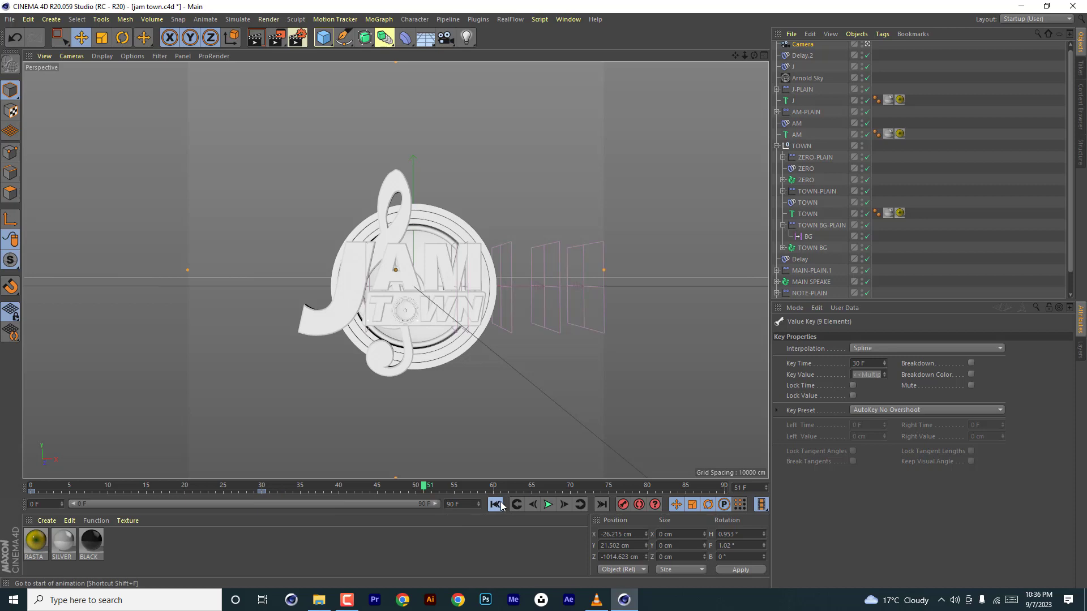
left_click(548, 504)
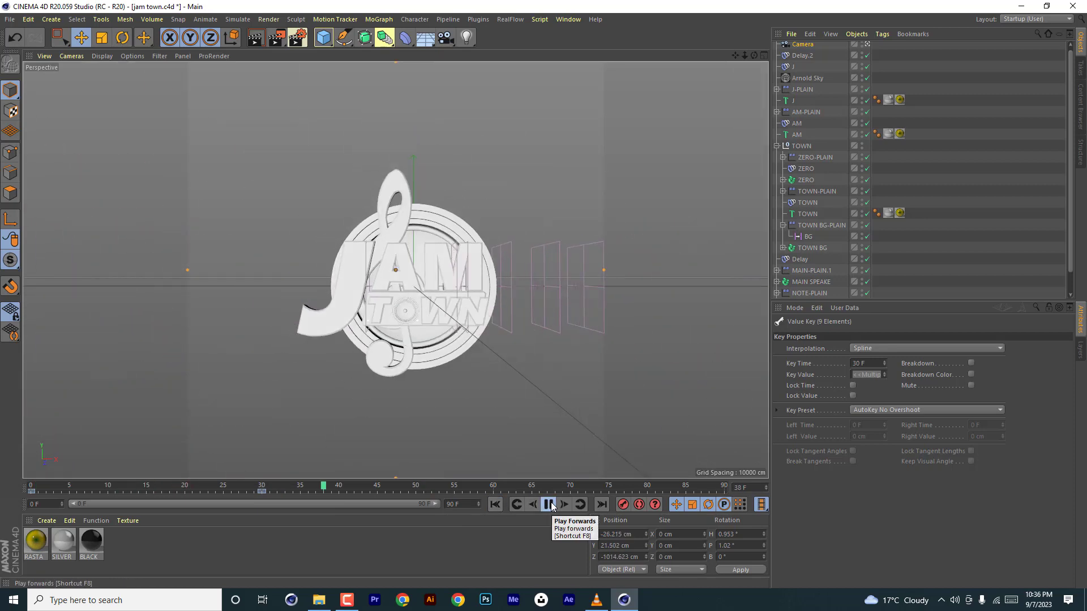
left_click(548, 504)
Pull the camera back to about Z -382 cm at frame 0, re-record its keyframe and preview the move
left_click(516, 505)
left_click(495, 504)
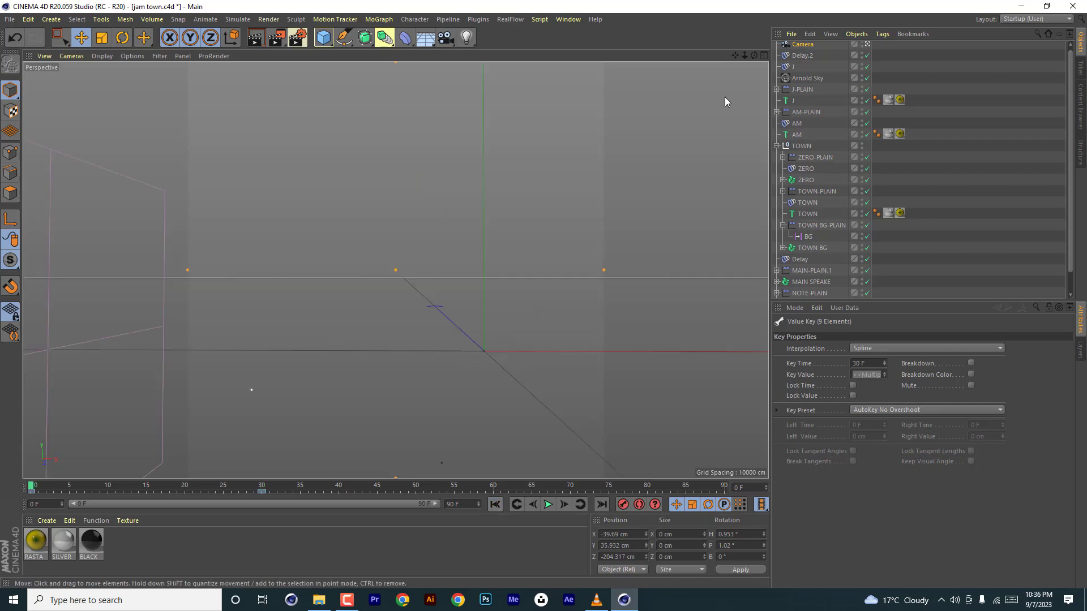
scroll(396, 270, "down", 4)
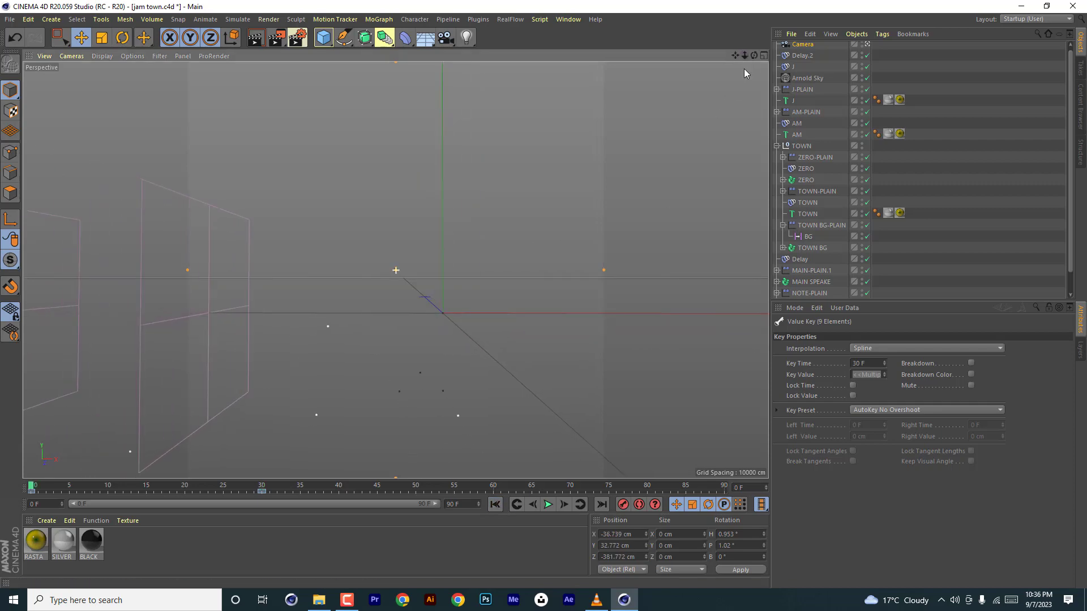
left_click(548, 504)
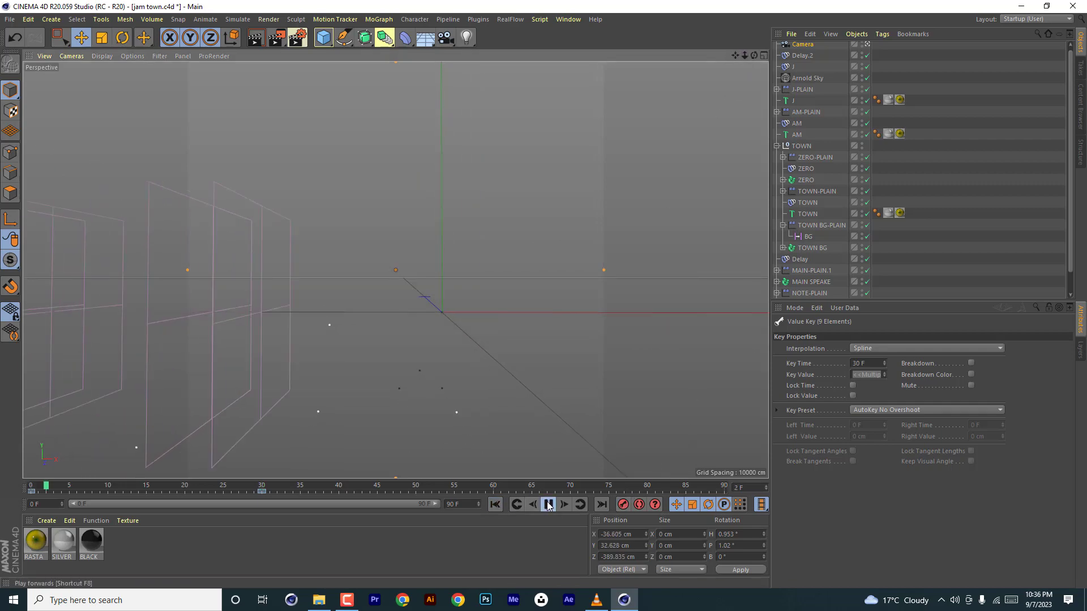
left_click(547, 504)
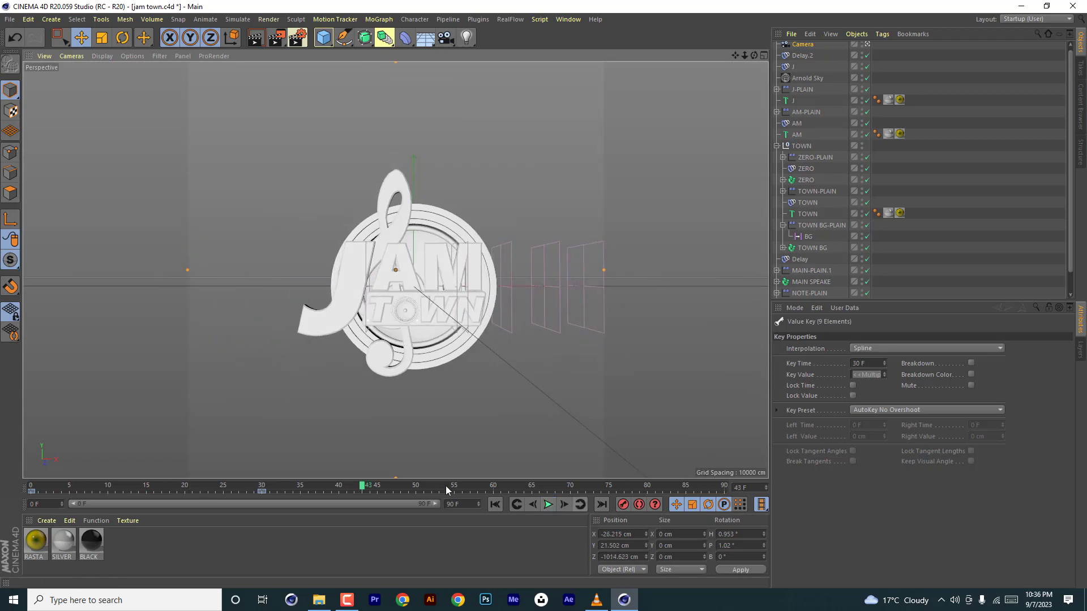
Pull the camera back to about Z -661 cm at frame 0, re-record its keyframe and scrub to frame 24
left_click_drag(242, 494, 30, 493)
left_click_drag(743, 55, 679, 58)
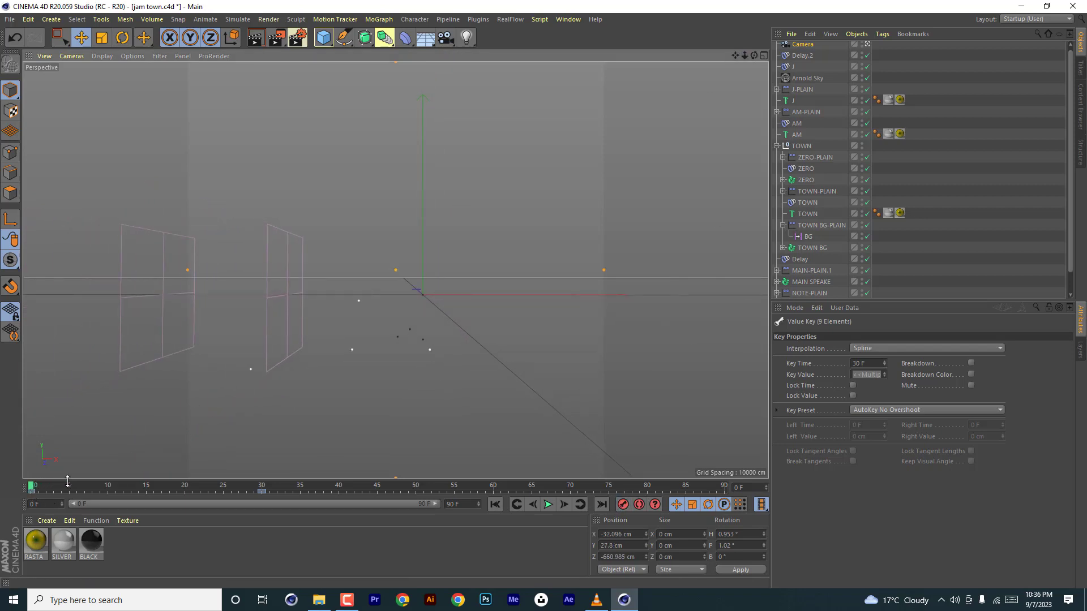
left_click_drag(52, 491, 215, 489)
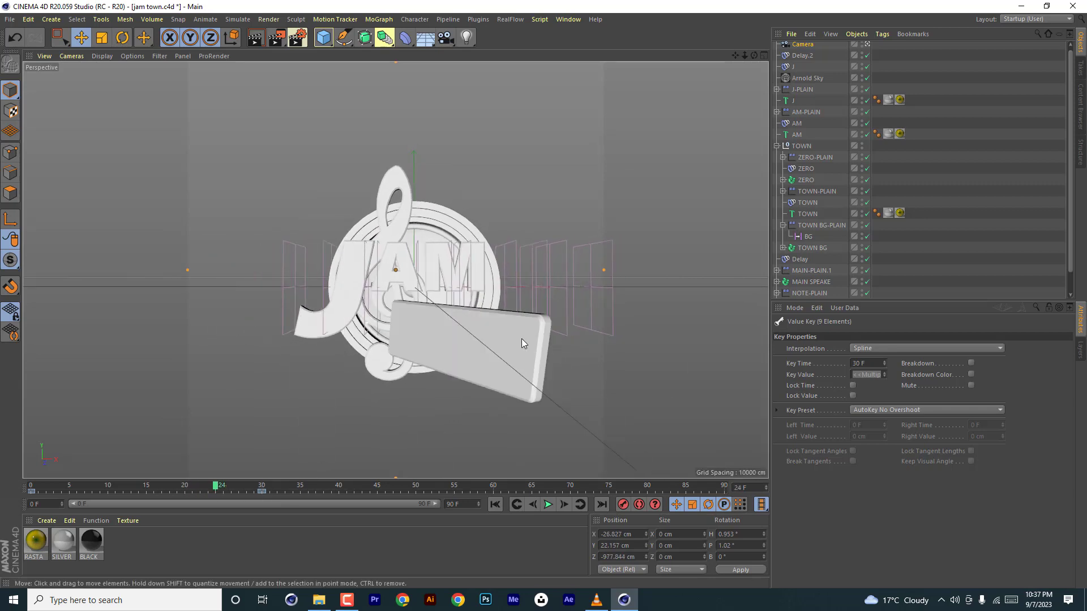
Try a pitch rotation (R.P) of 180° on the ZERO-PLAIN effector and preview the animation from the start
left_click(811, 157)
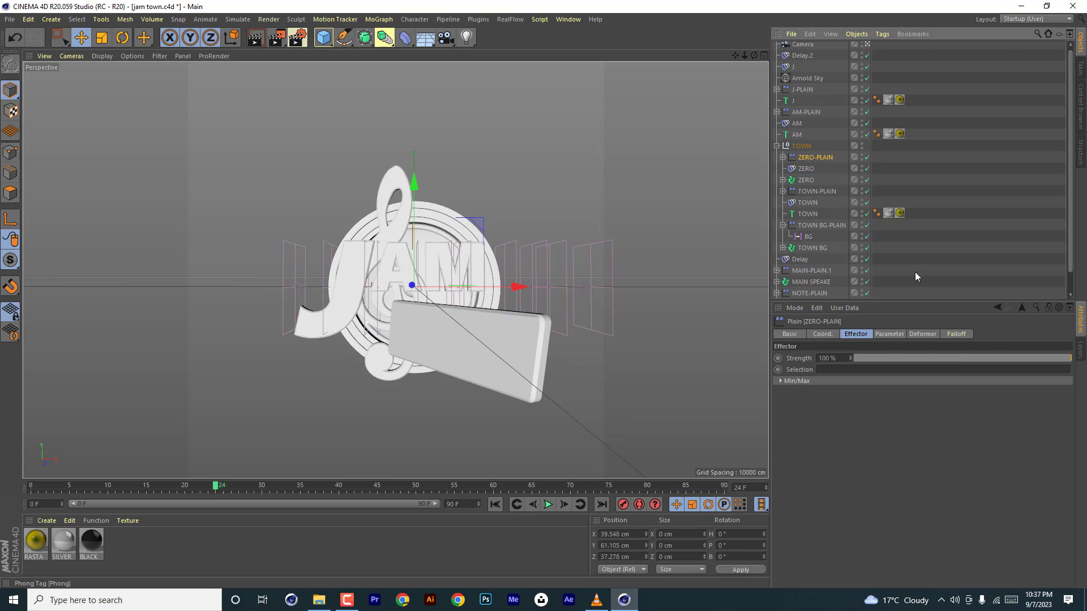
left_click(889, 334)
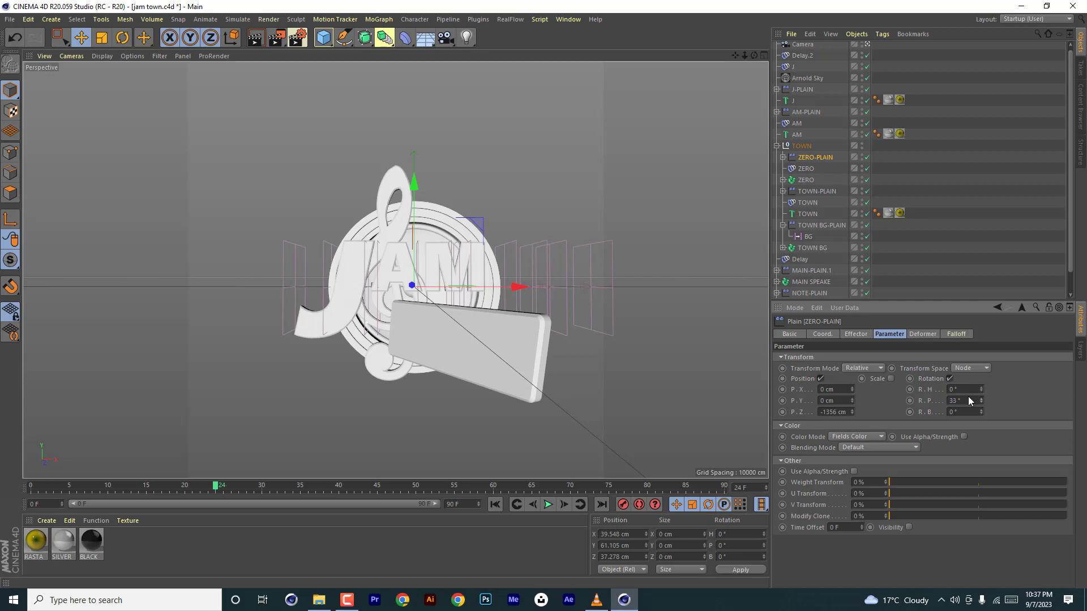
type("180")
left_click(495, 504)
left_click(547, 505)
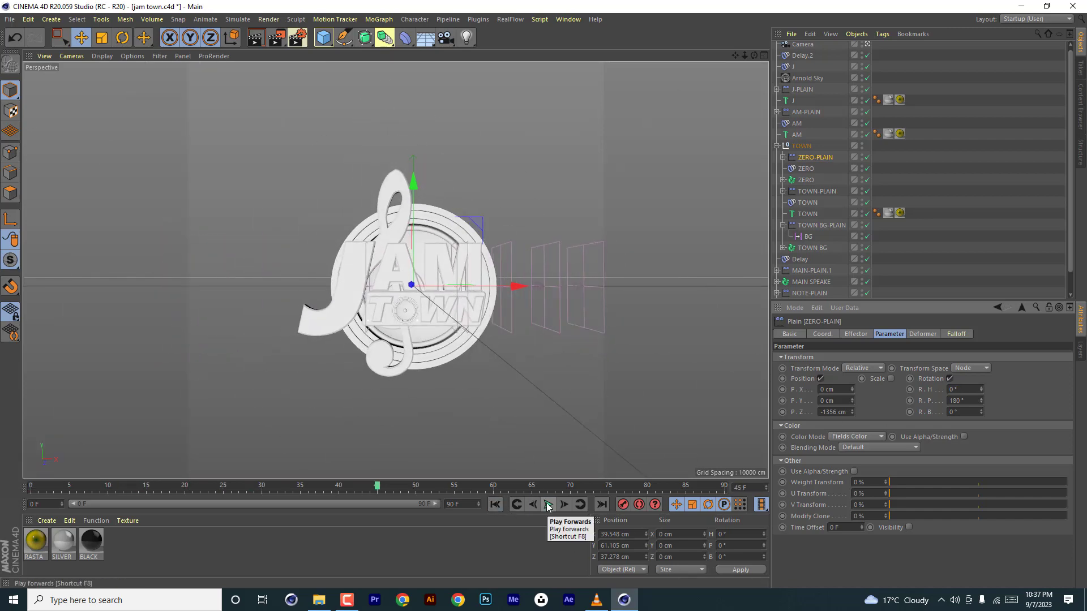
left_click(548, 504)
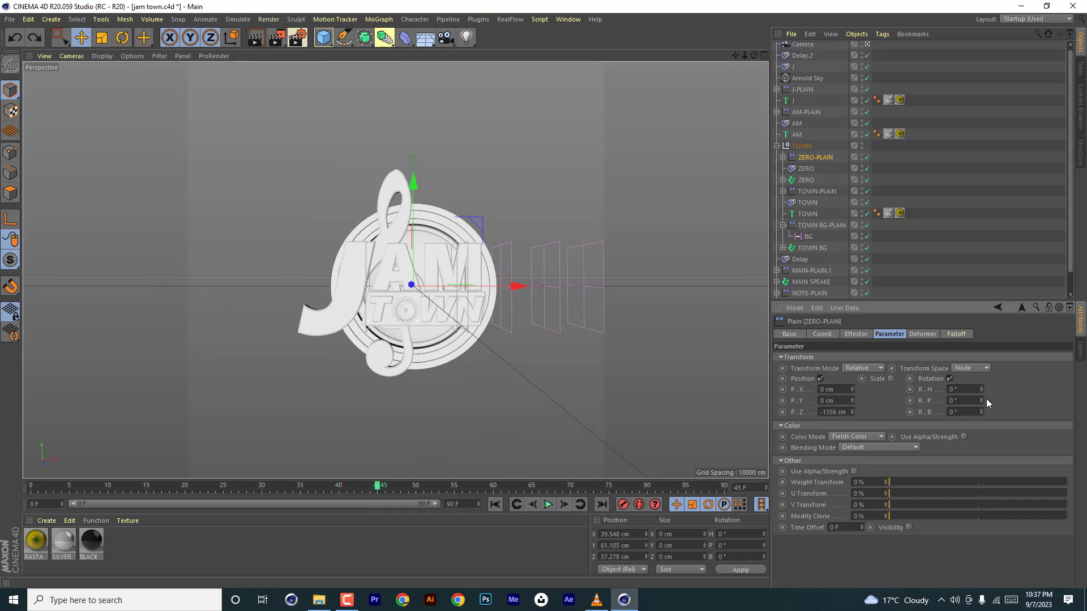
Set the TOWN BG-PLAIN effector's pitch rotation (R.P) to 180°
left_click(815, 192)
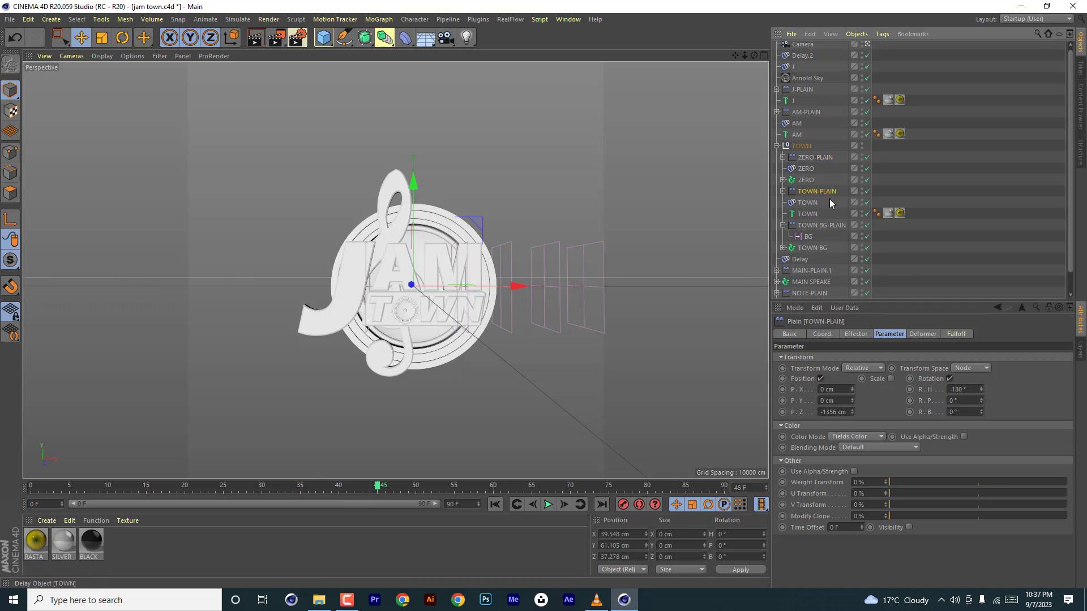
left_click(814, 225)
scroll(829, 247, "down", 2)
left_click(811, 225)
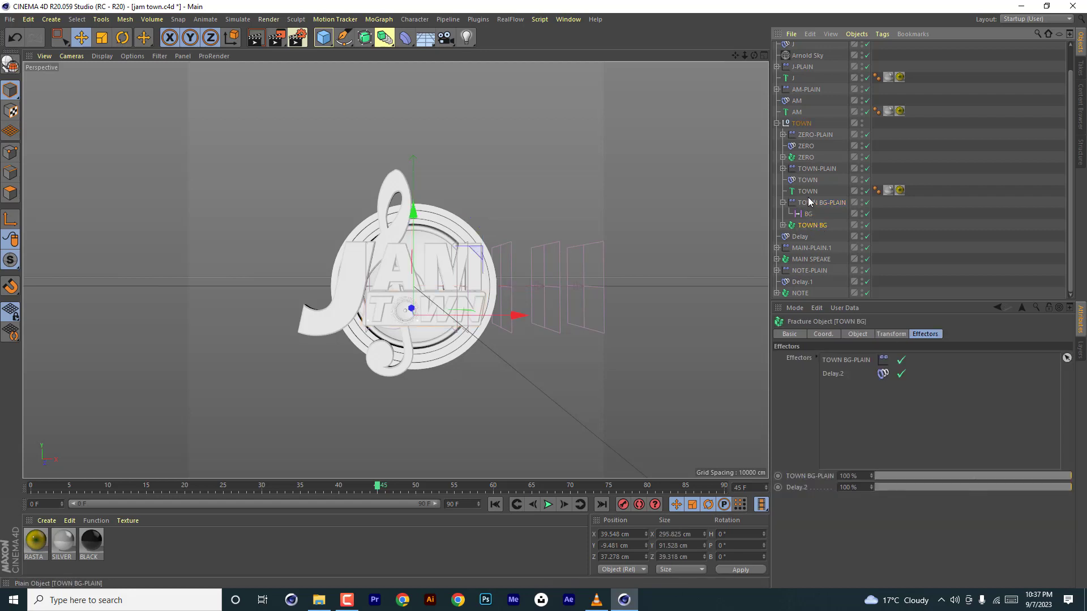
left_click(810, 203)
left_click(966, 389)
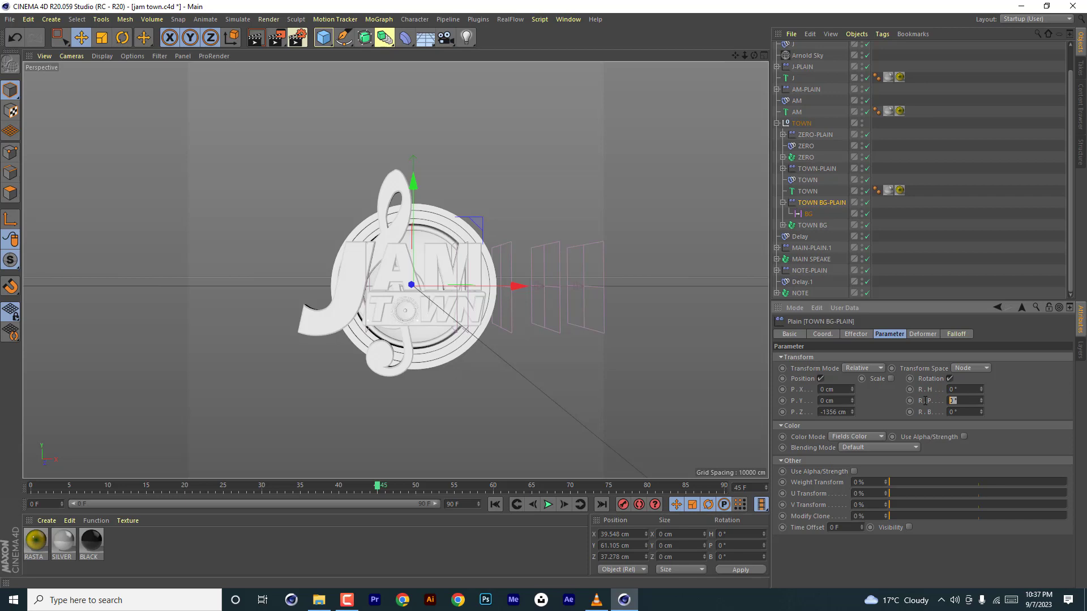
key("Return")
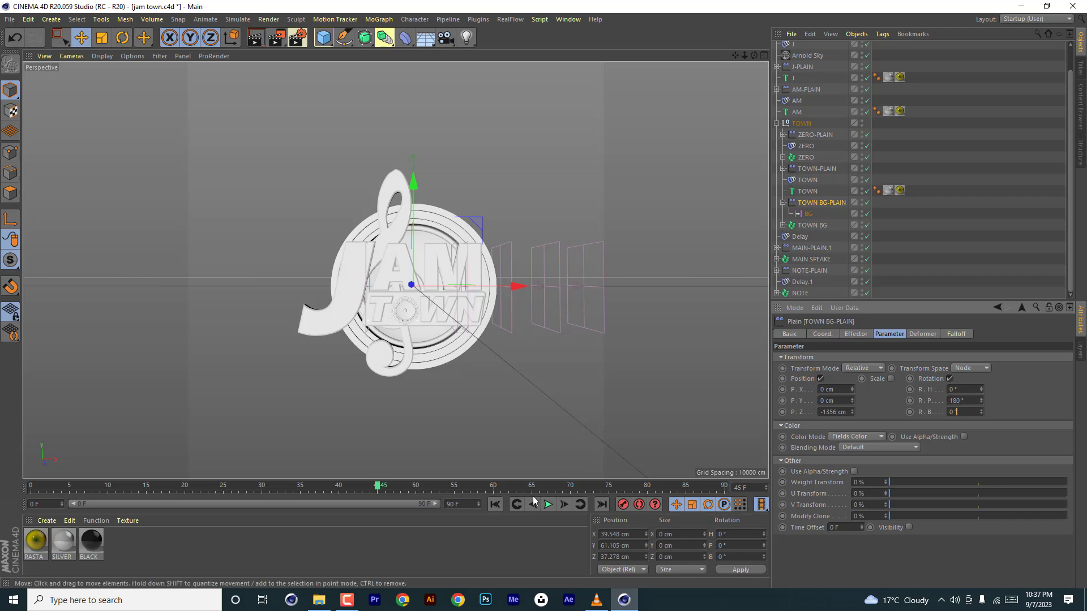
Play the animation repeatedly from the start to check the TOWN background's rotation together with the camera move
left_click_drag(379, 490, 0, 460)
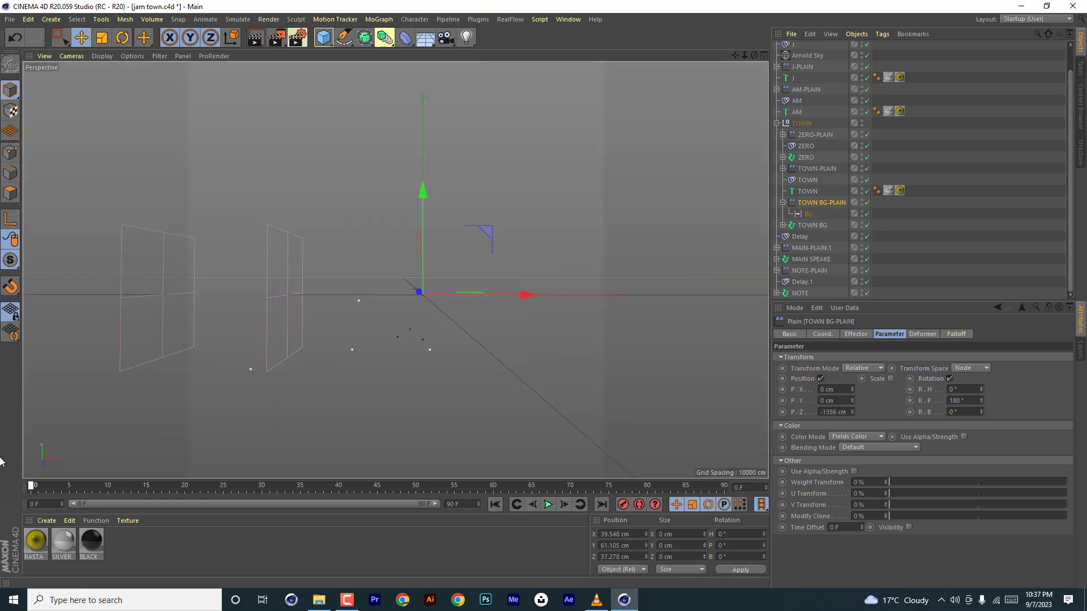
left_click(549, 507)
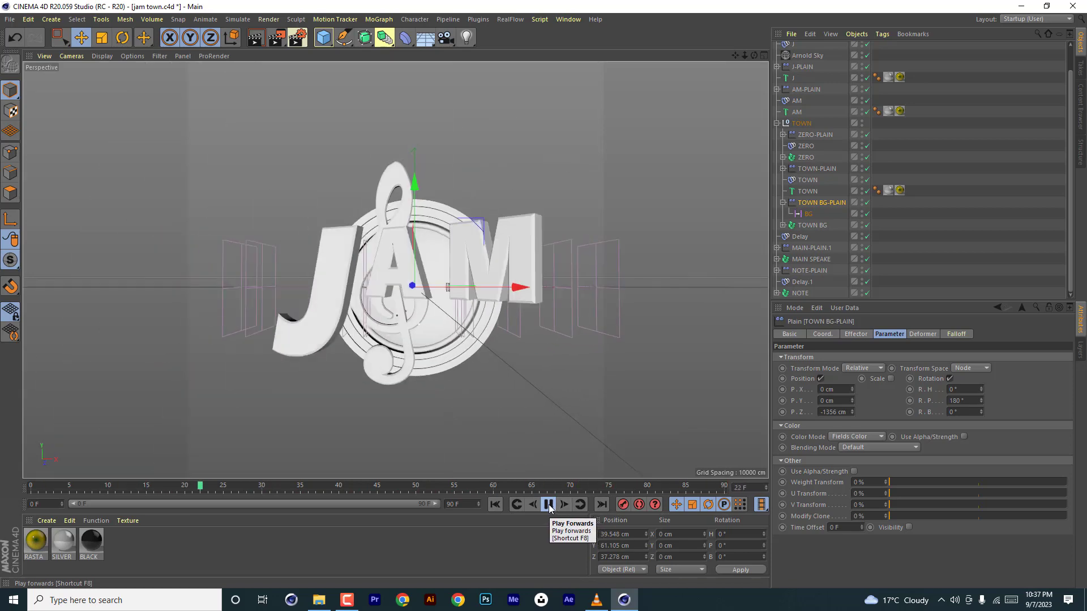
left_click(494, 503)
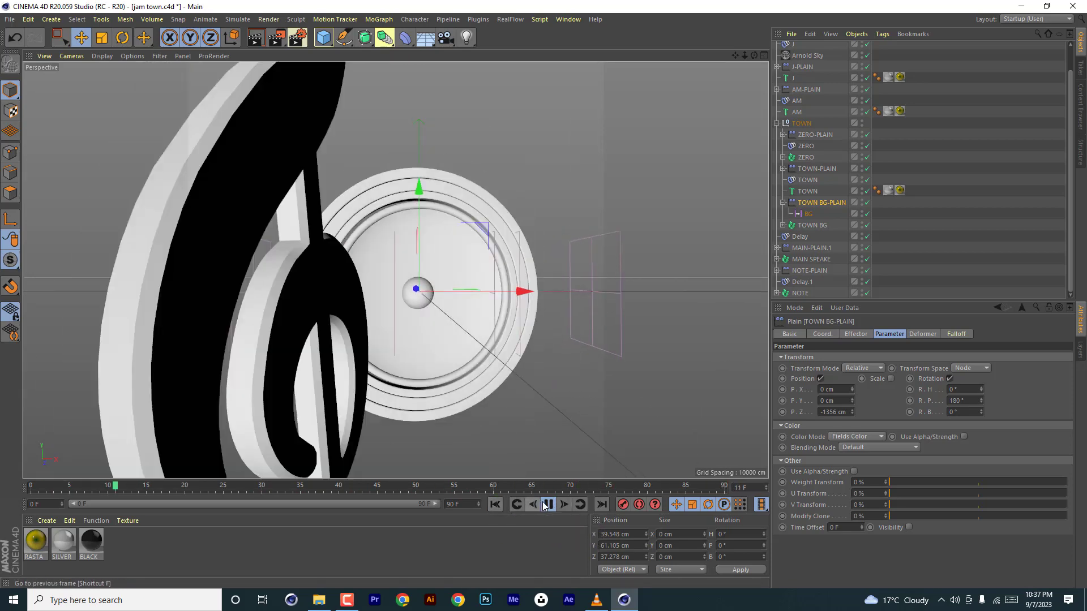
left_click(549, 508)
left_click(494, 504)
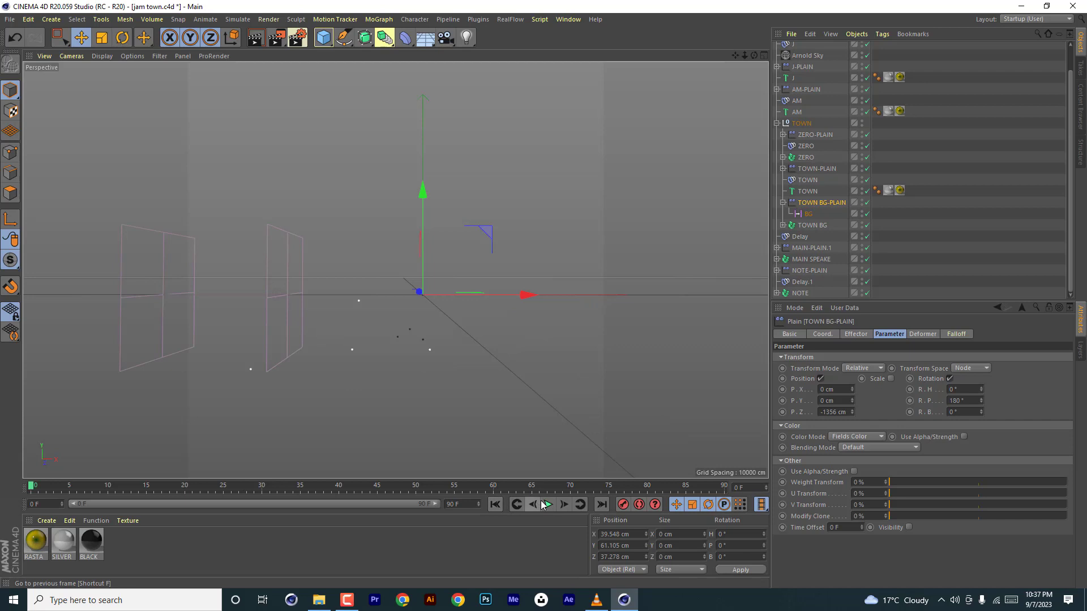
left_click(552, 505)
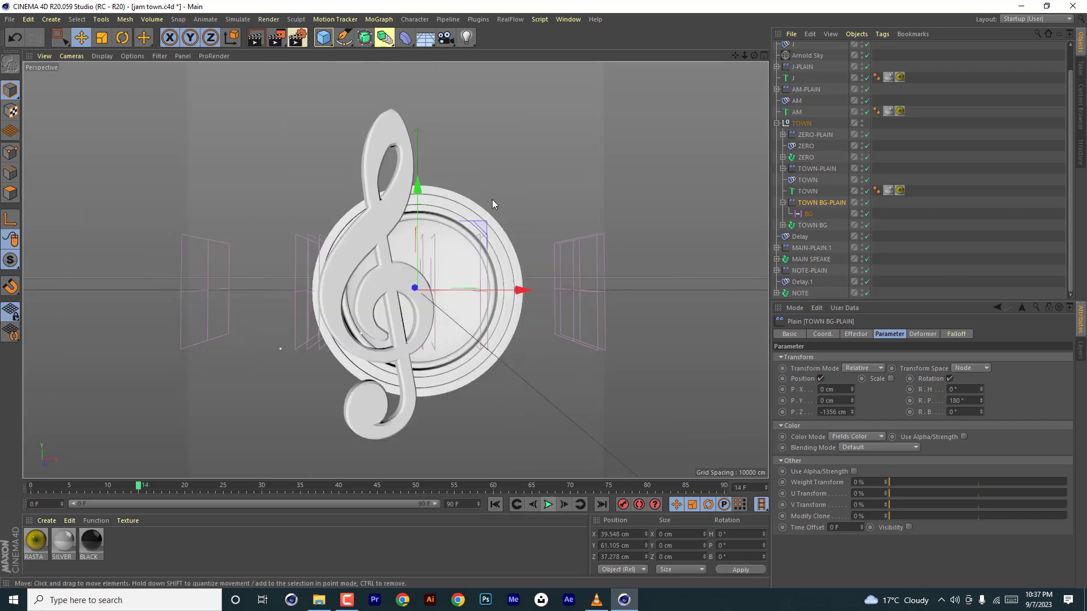
Switch to the Startup (User) layout and run an Arnold IPR preview render of frame 14, stopping it after checking the materials
left_click(1019, 20)
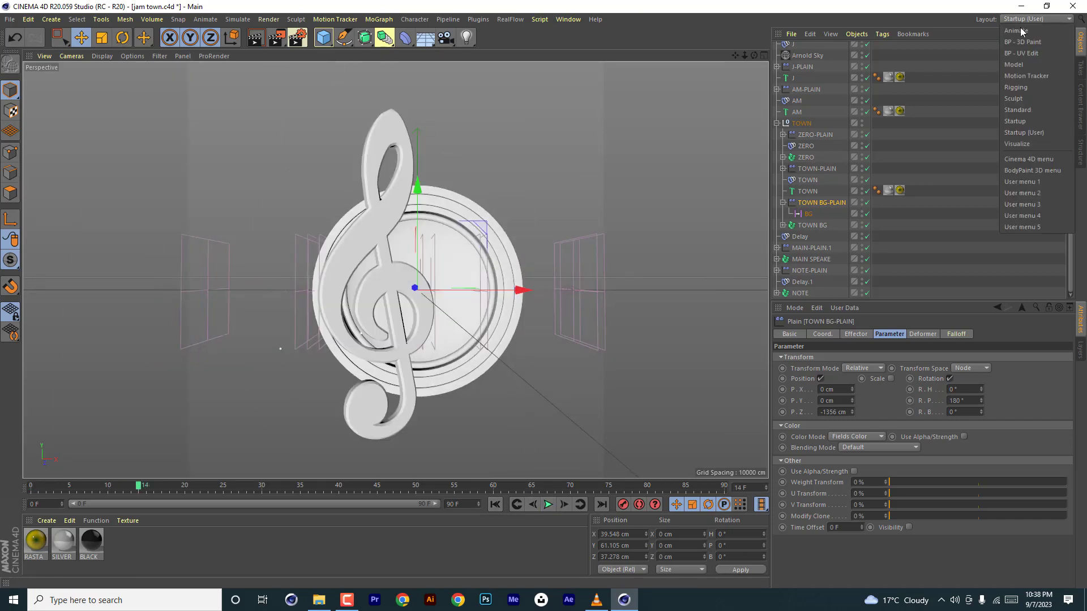
left_click(1030, 134)
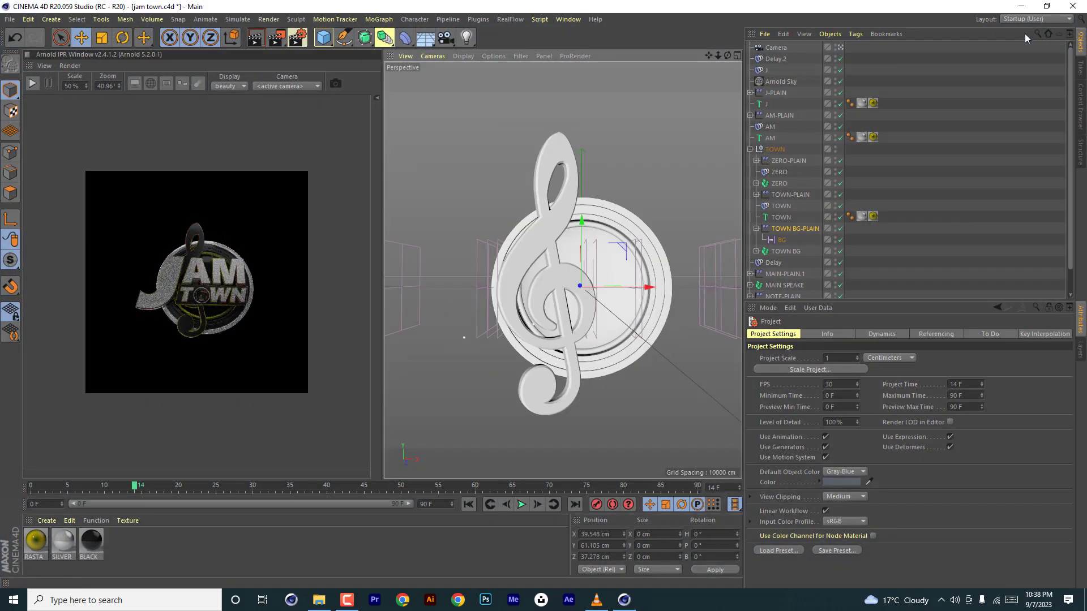
left_click(31, 84)
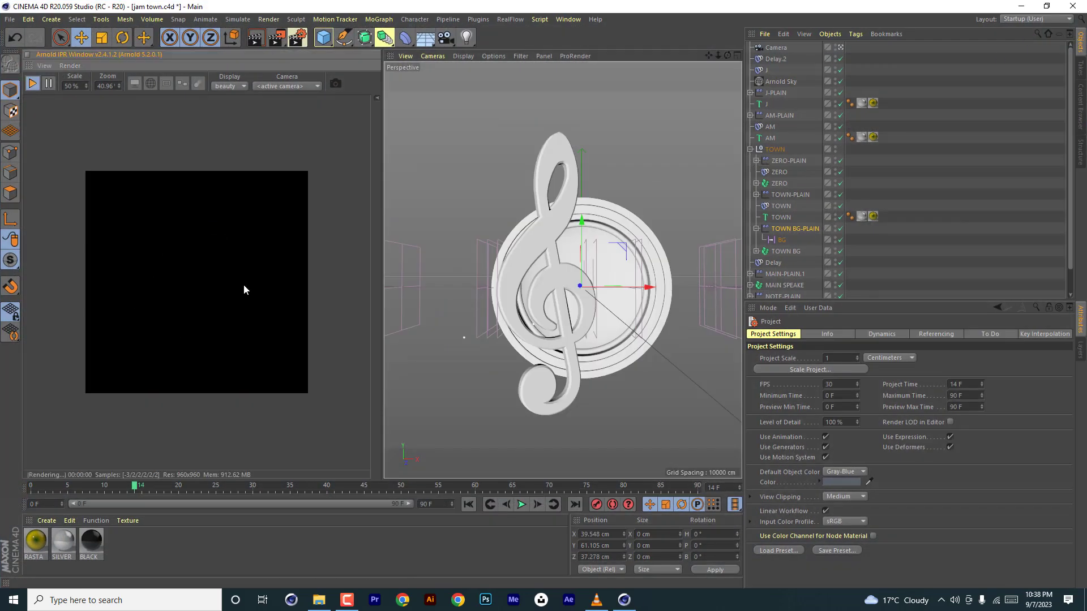
left_click_drag(437, 292, 550, 281, "alt")
scroll(290, 274, "up", 2)
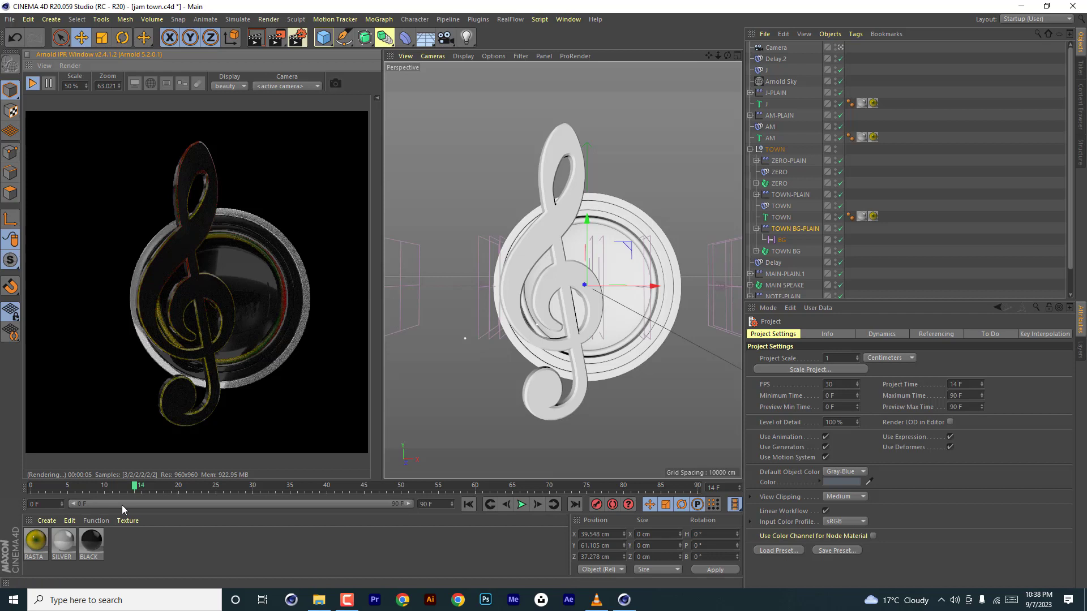
left_click(48, 84)
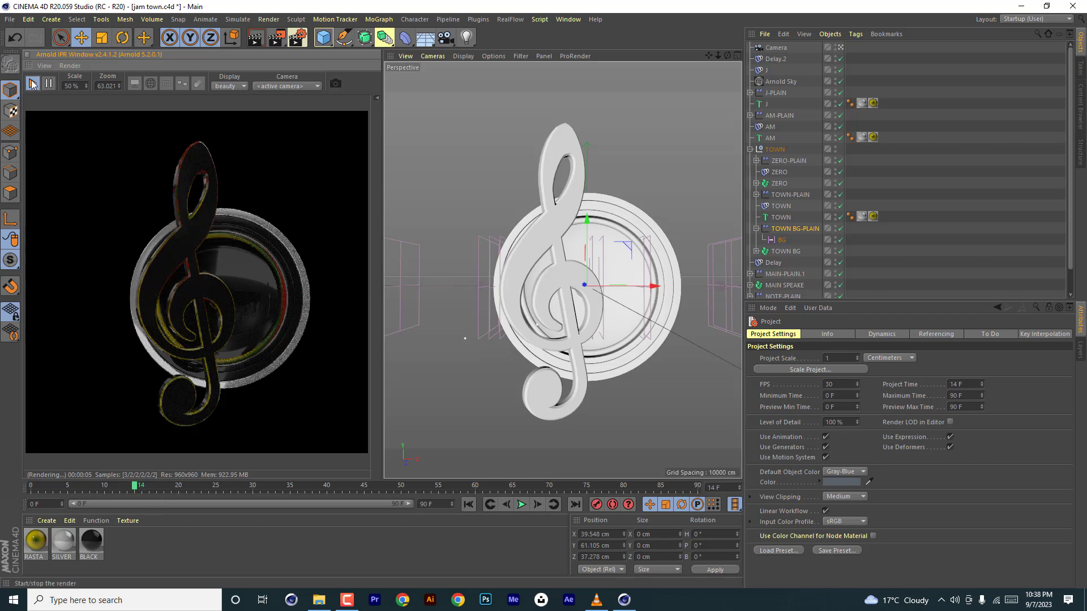
Add the SILVER material to the music note extrude inside the NOTE fracture and restart the Arnold IPR preview
left_click(560, 223)
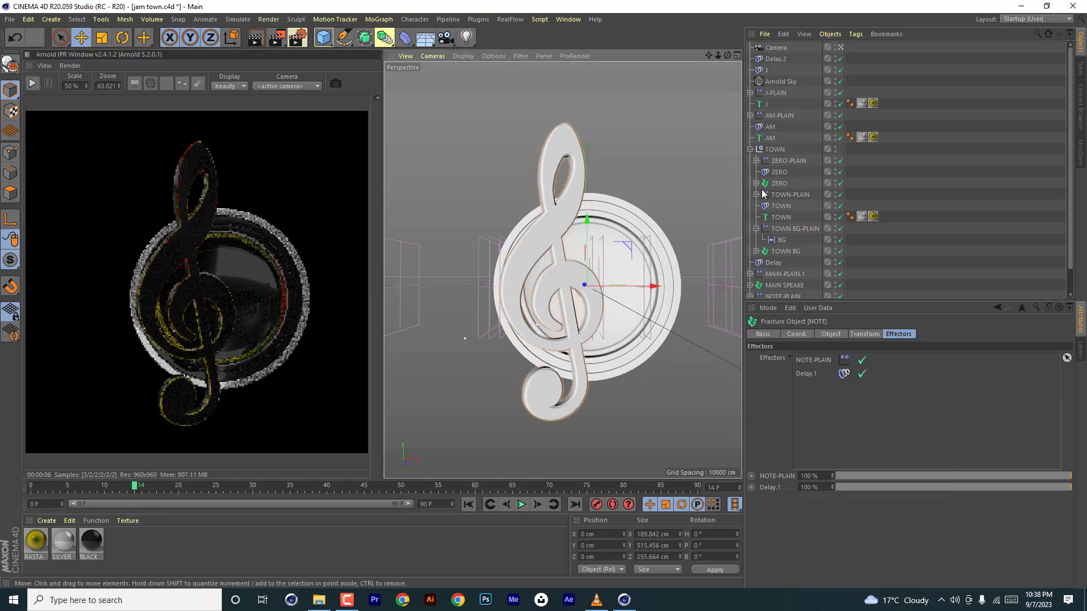
scroll(793, 222, "down", 2)
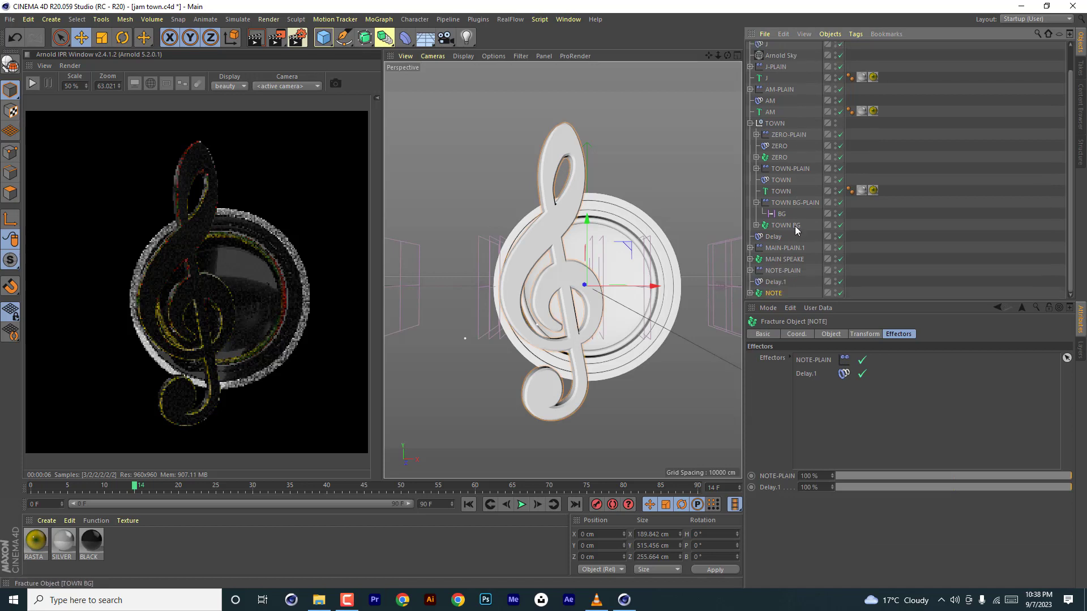
left_click_drag(768, 306, 771, 419)
left_click(773, 329)
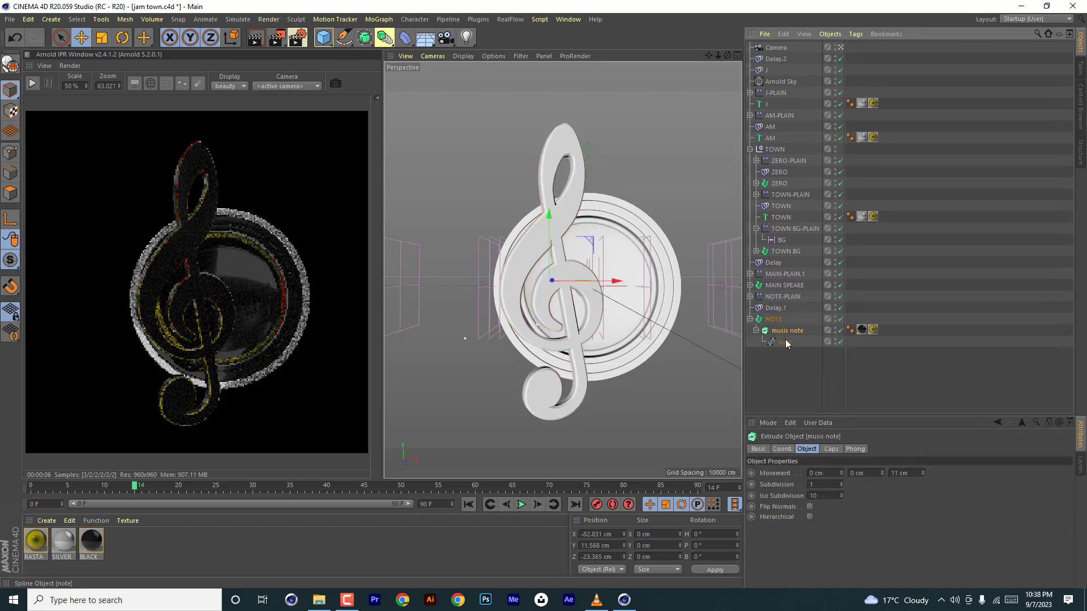
left_click(785, 342)
left_click_drag(68, 537, 795, 333)
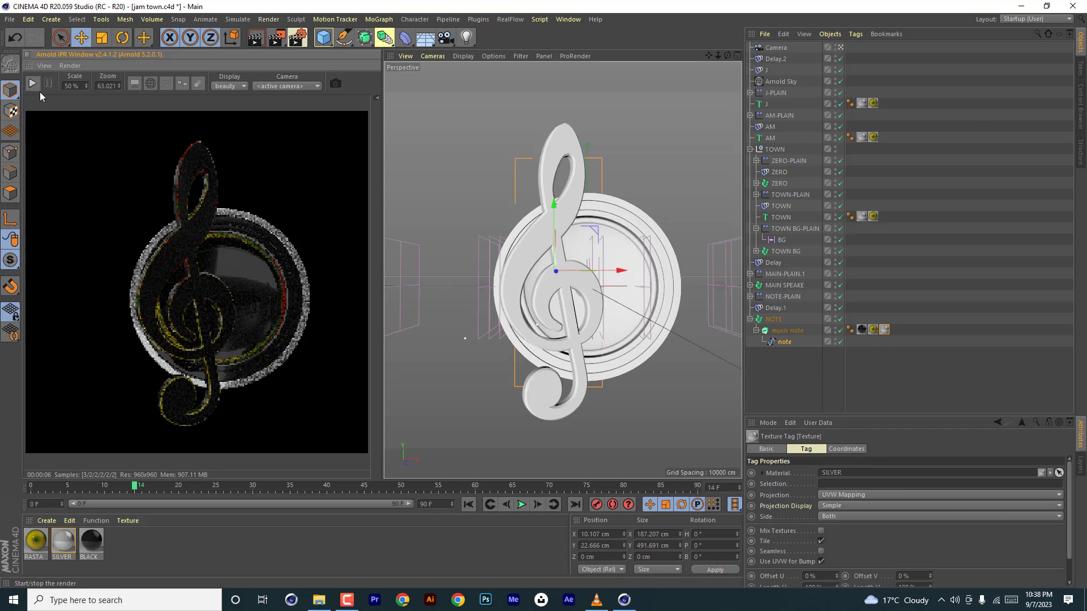
left_click(31, 84)
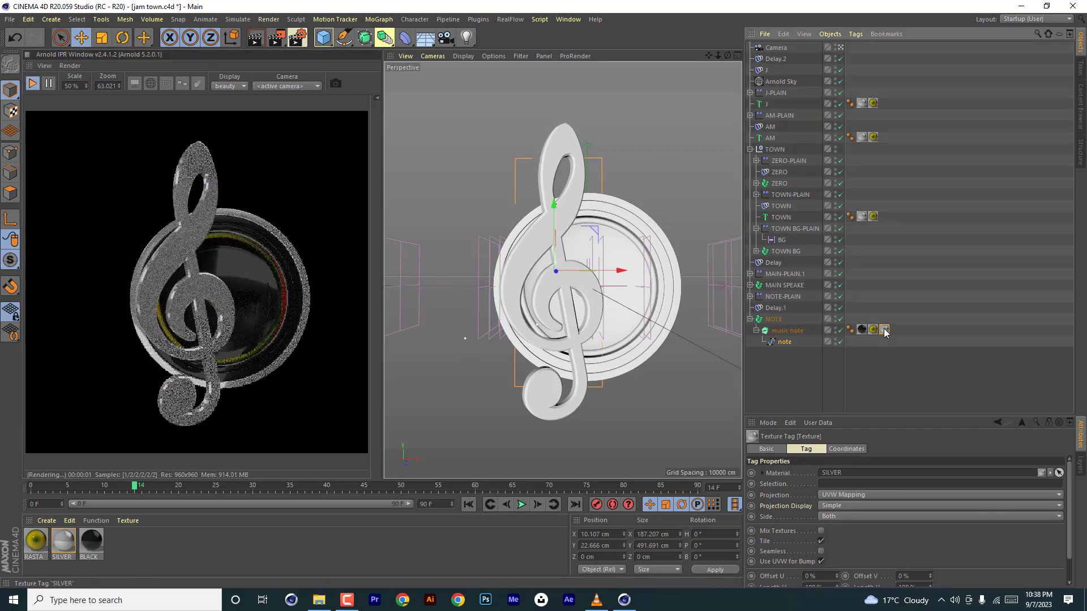